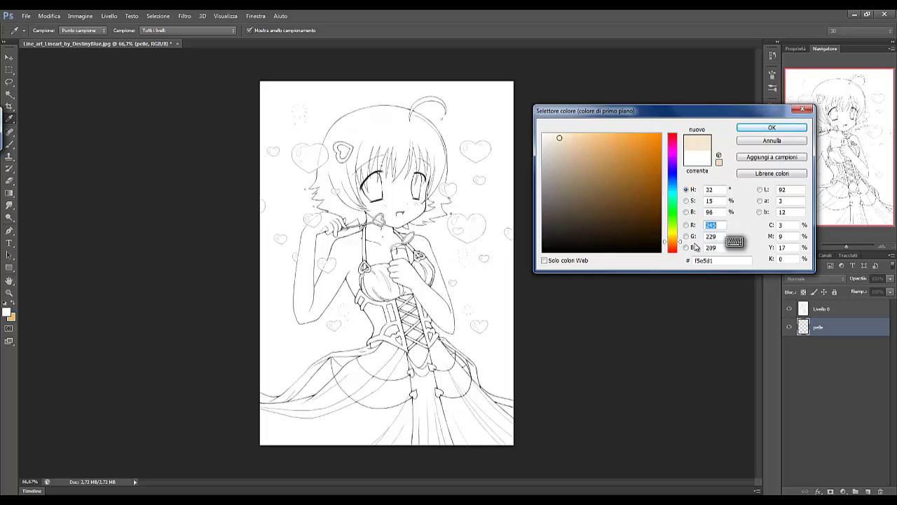
- Confirm the peach skin colour and paint it over the face and forehead
key(Return)
right_click(390, 227)
drag(382, 161, 421, 203)
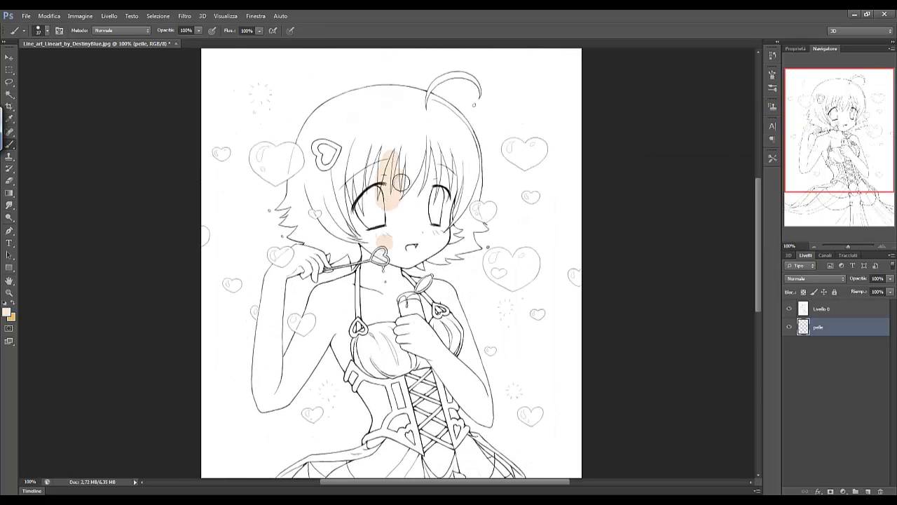
drag(428, 154, 442, 238)
drag(384, 242, 395, 180)
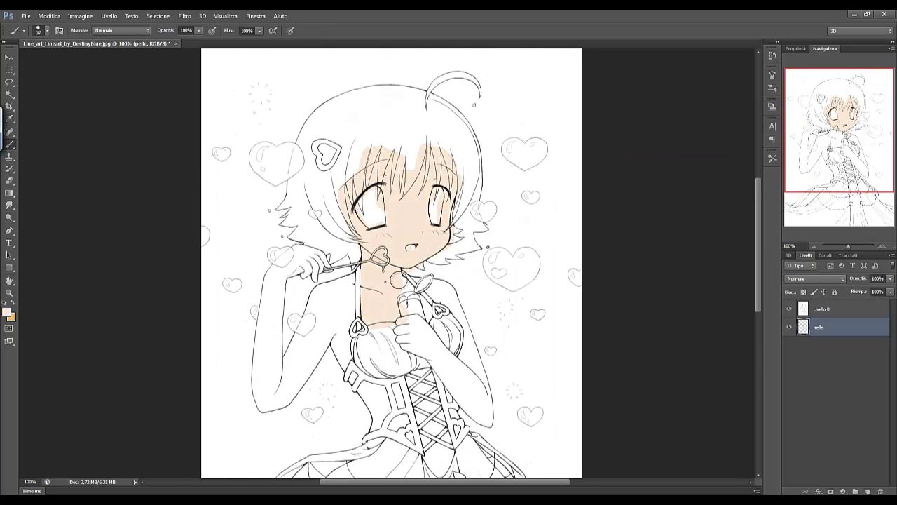
- Extend the peach skin tone over the chest, shoulder and left arm
drag(460, 311, 441, 354)
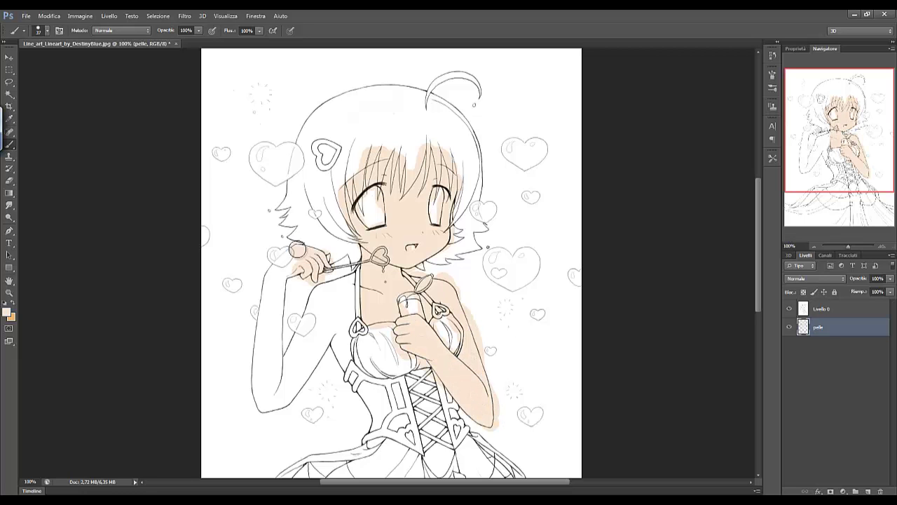
mouse_move(297, 250)
mouse_down()
mouse_move(262, 414)
mouse_move(342, 328)
mouse_move(284, 382)
mouse_up()
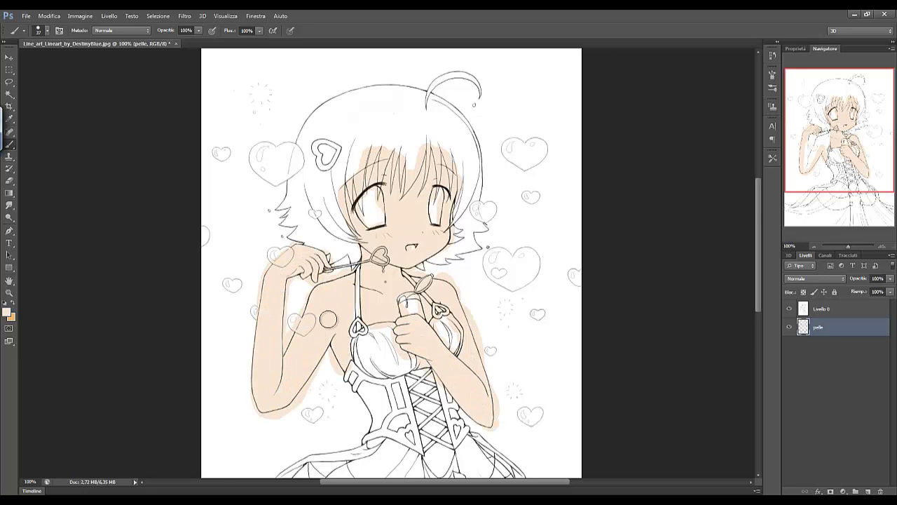
scroll(384, 342, down, 1)
- Use a larger eraser to remove skin colour spilling into the left eye
scroll(420, 182, up, 2)
key(e)
scroll(431, 241, up, 1)
right_click(500, 271)
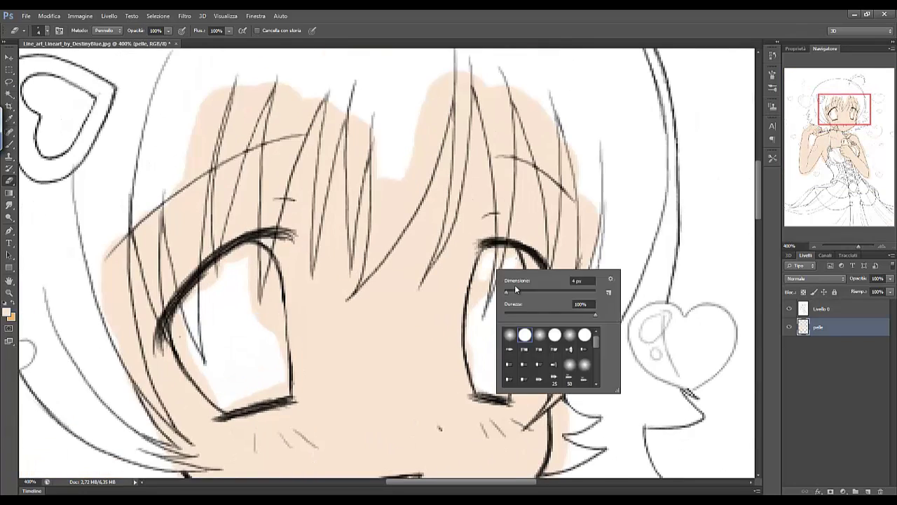
key(Return)
drag(261, 256, 283, 390)
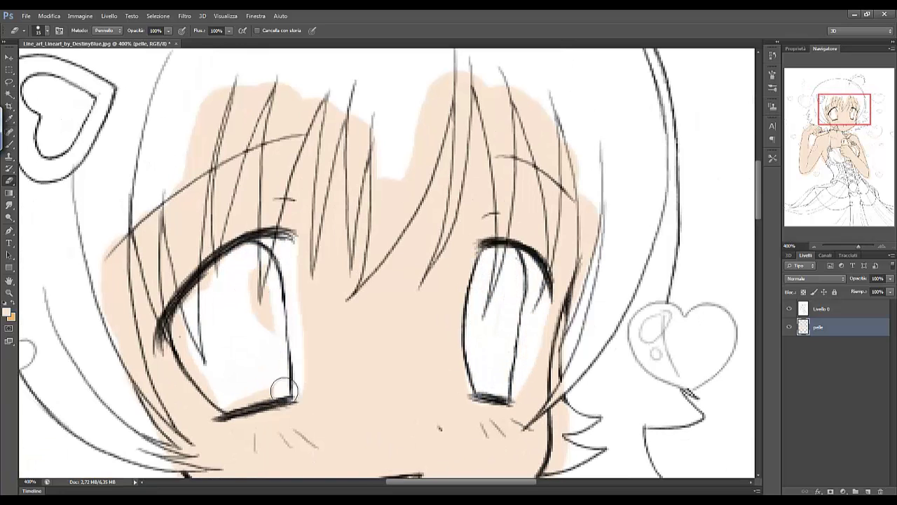
- Resize the eraser, zoom in closer and erase skin colour left of the eye
key(b)
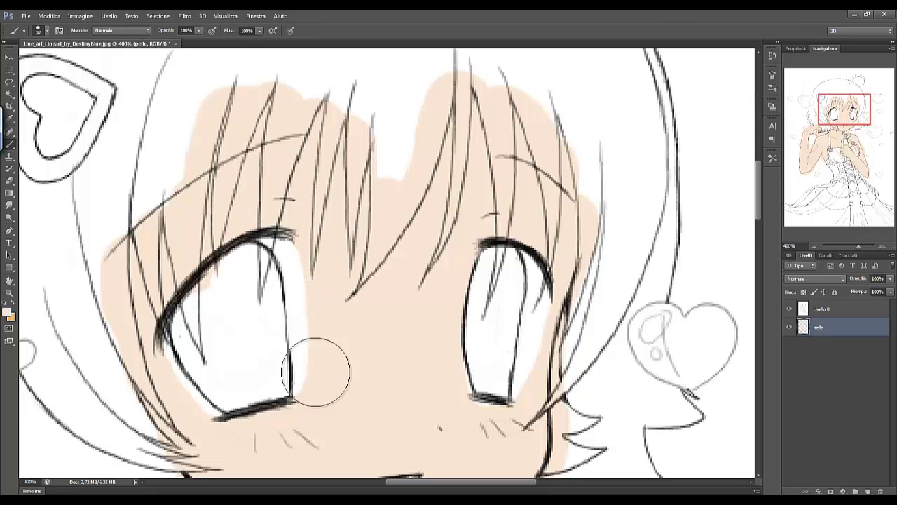
key(e)
right_click(316, 209)
key(Return)
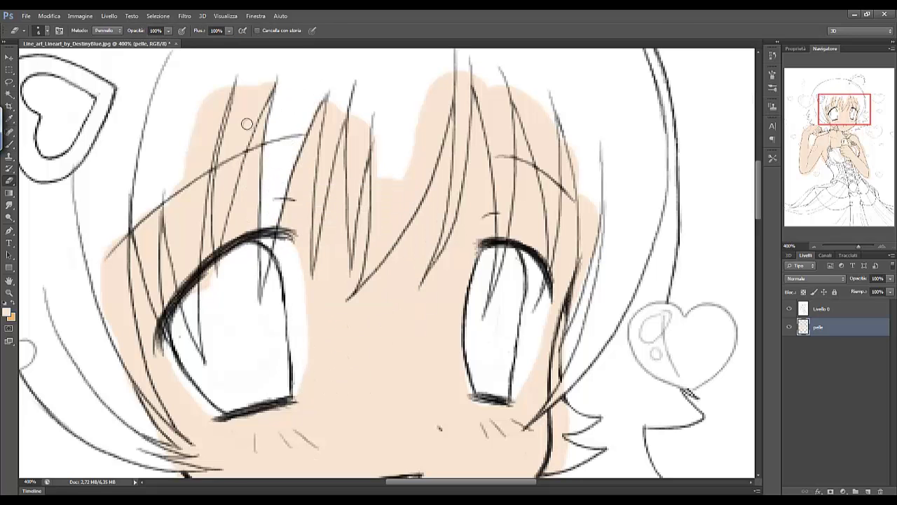
key(ctrl+plus)
key(ctrl+plus)
scroll(396, 296, down, 2)
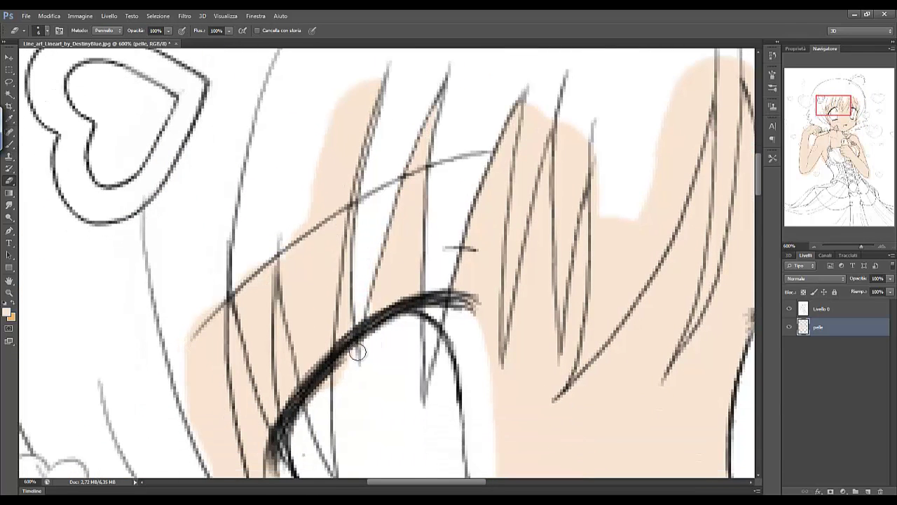
mouse_move(377, 75)
mouse_down()
mouse_move(330, 227)
mouse_move(376, 175)
mouse_up()
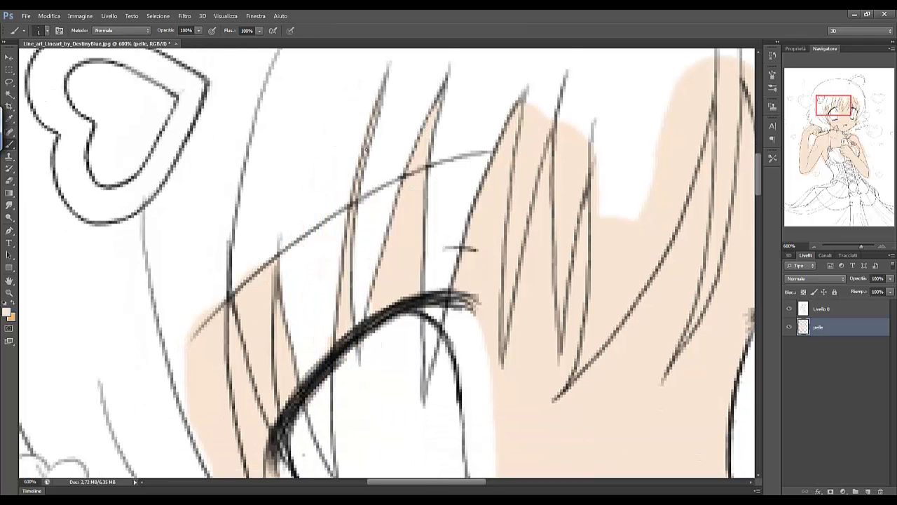
- Erase further stray skin colour around the left eye and hair
scroll(262, 204, down, 3)
drag(262, 204, 277, 284)
scroll(276, 285, down, 3)
drag(243, 84, 250, 182)
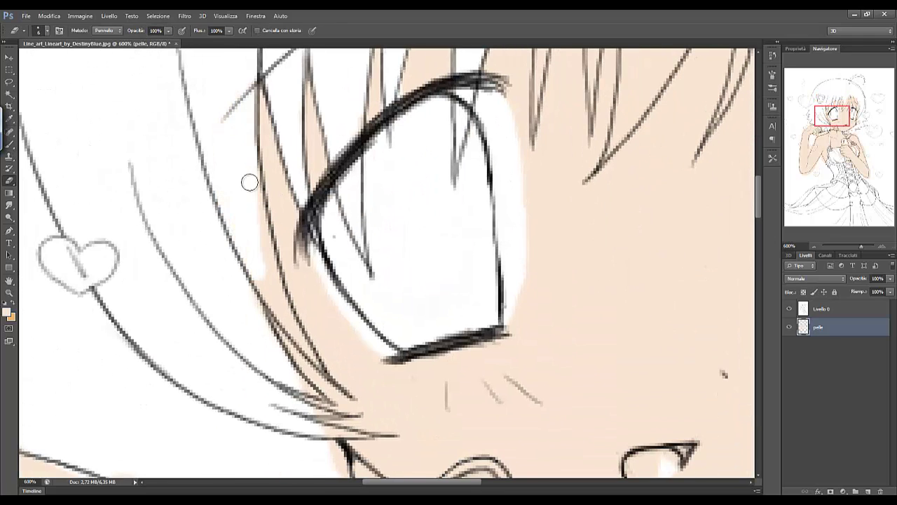
- Set a new eraser size and clean skin colour out of the eye white
right_click(271, 338)
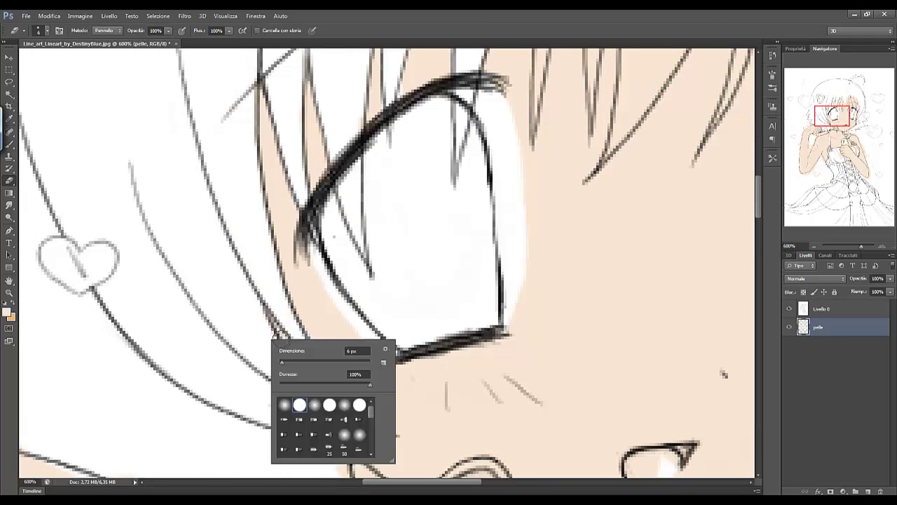
scroll(284, 266, down, 3)
right_click(359, 292)
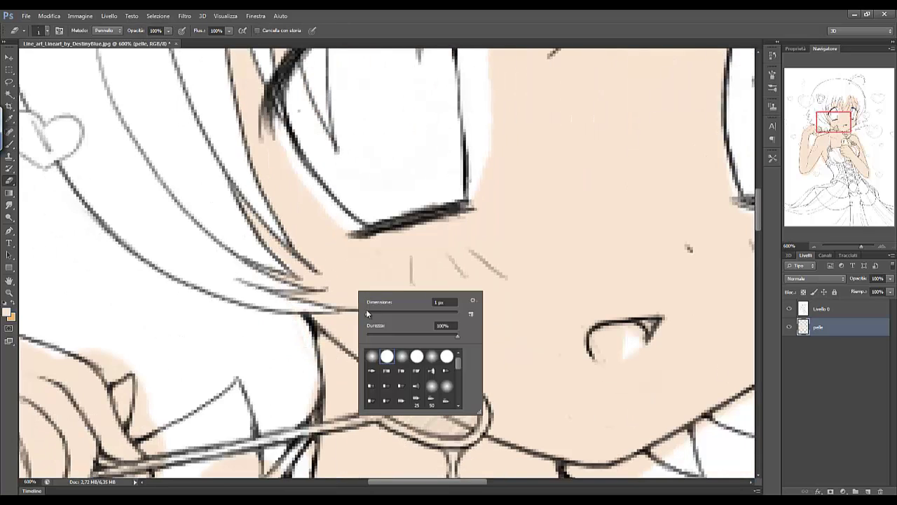
drag(436, 311, 462, 312)
drag(610, 337, 639, 330)
- Enlarge the eraser and clear skin colour between and along the hair strands
scroll(618, 309, up, 10)
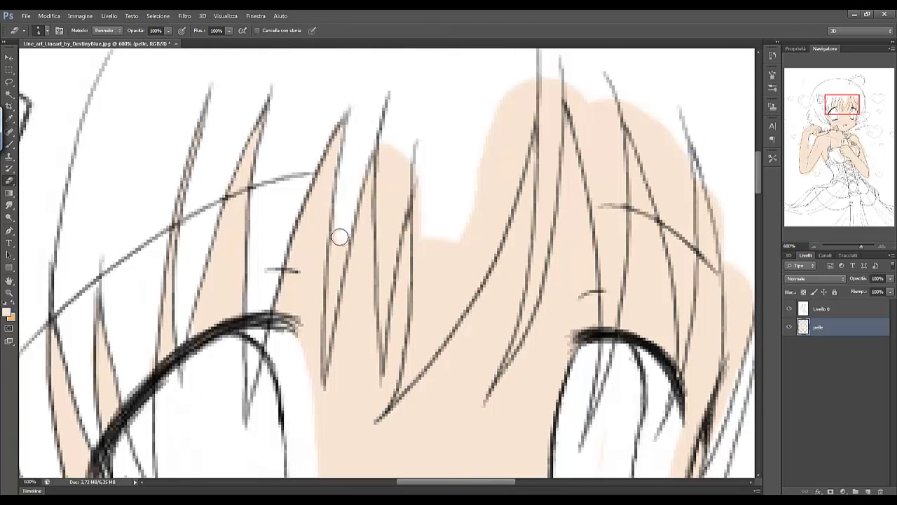
right_click(329, 312)
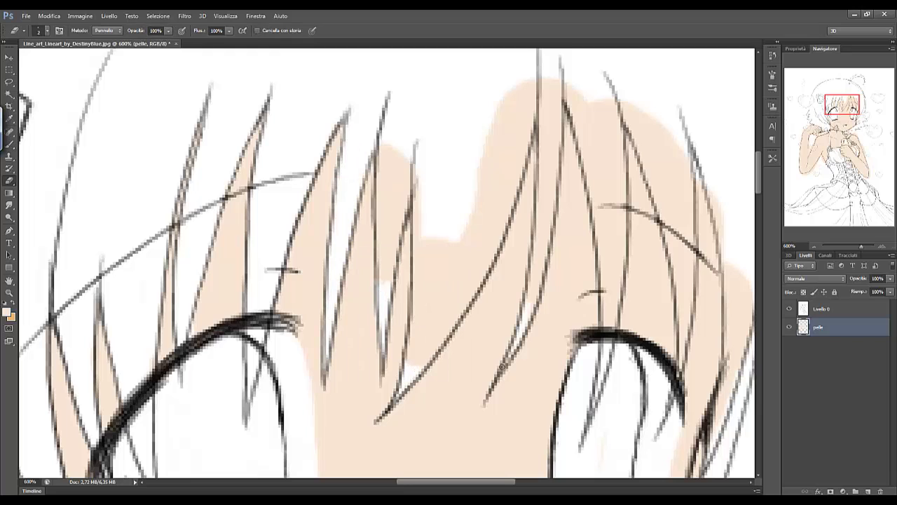
right_click(604, 297)
drag(421, 287, 418, 312)
drag(541, 269, 553, 70)
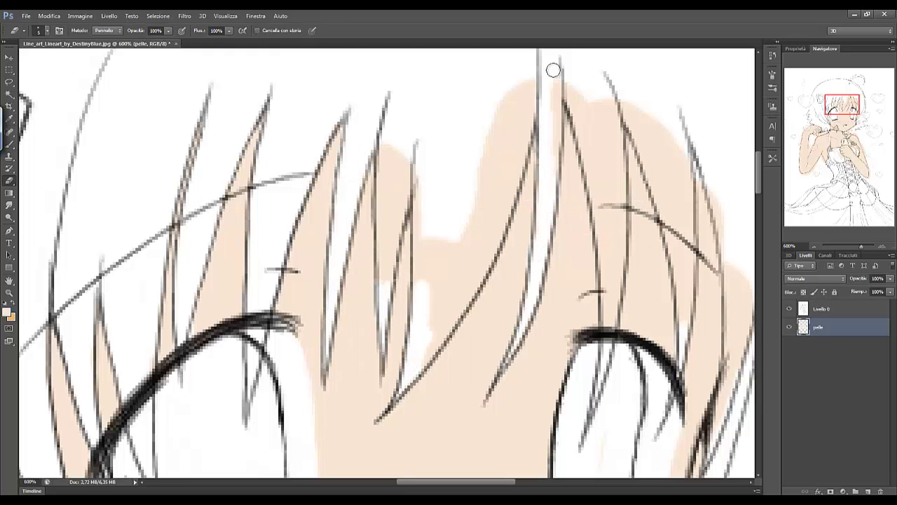
mouse_move(423, 252)
mouse_down()
mouse_move(525, 84)
mouse_move(461, 306)
mouse_move(464, 268)
mouse_up()
drag(391, 253, 399, 150)
- Clean skin colour off the hair strands over the forehead
scroll(391, 210, right, 5)
drag(356, 66, 390, 168)
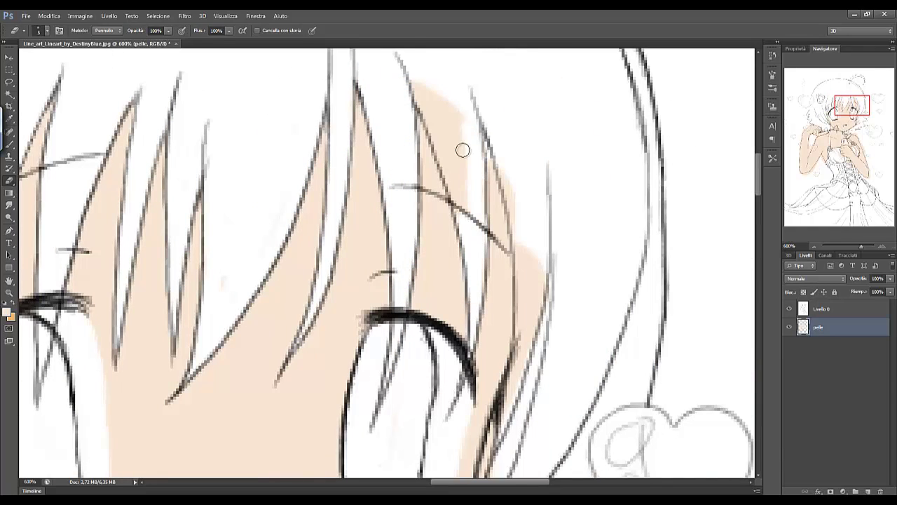
mouse_move(429, 108)
mouse_down()
mouse_move(500, 154)
mouse_move(522, 250)
mouse_up()
scroll(523, 250, down, 5)
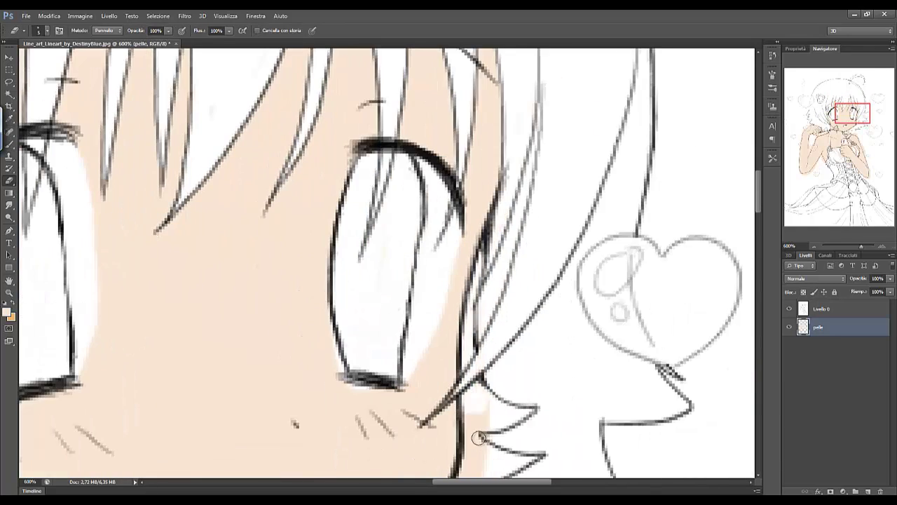
scroll(371, 230, down, 4)
- Touch up the skin colour along the cheek edge with the brush
key(b)
mouse_move(491, 280)
mouse_down()
mouse_move(452, 354)
mouse_move(403, 349)
mouse_up()
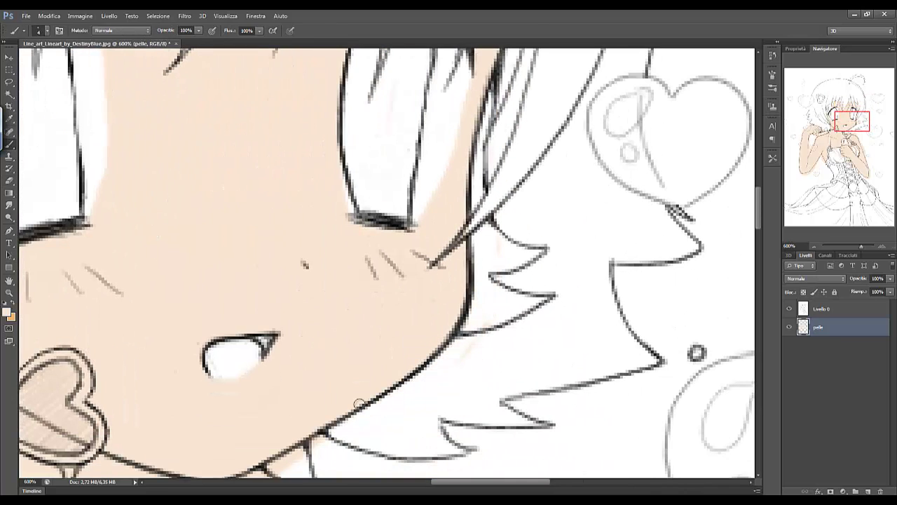
key(e)
scroll(359, 403, down, 3)
- Adjust the eraser size in the brush size settings
scroll(420, 315, up, 1)
right_click(502, 218)
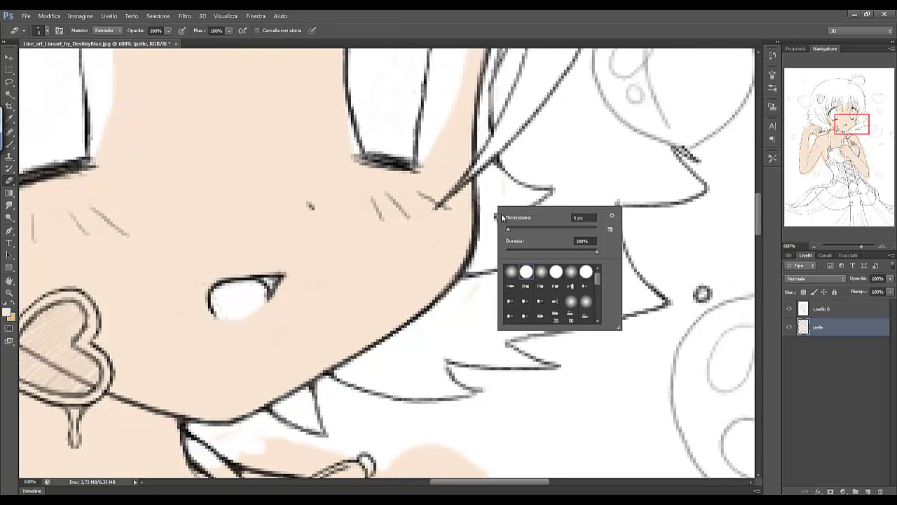
key(Escape)
scroll(371, 279, down, 5)
right_click(334, 263)
key(Escape)
- Erase skin colour inside the lollipop and from the fingertip
mouse_move(374, 292)
mouse_down()
mouse_move(359, 377)
mouse_move(444, 304)
mouse_move(527, 315)
mouse_move(591, 420)
mouse_up()
mouse_move(263, 415)
mouse_down()
mouse_move(277, 194)
mouse_move(379, 299)
mouse_up()
drag(247, 216, 255, 296)
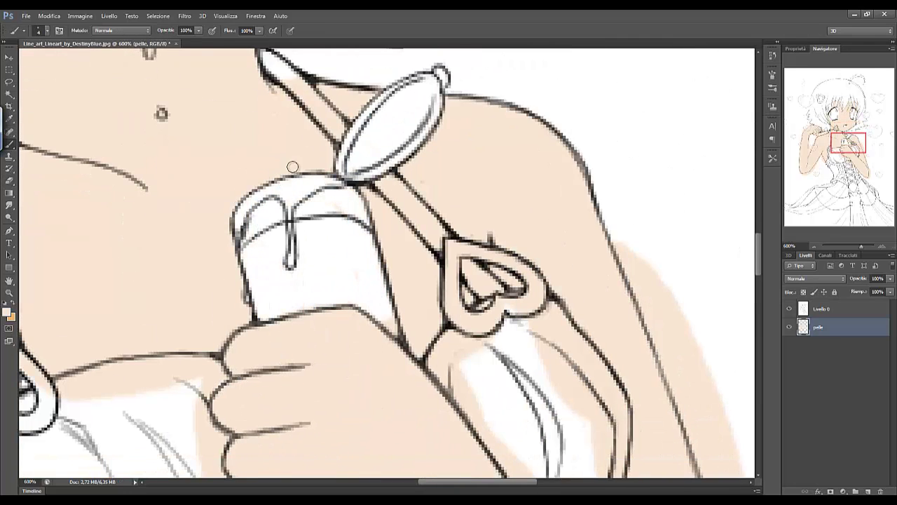
key(e)
scroll(292, 166, down, 2)
scroll(293, 166, right, 2)
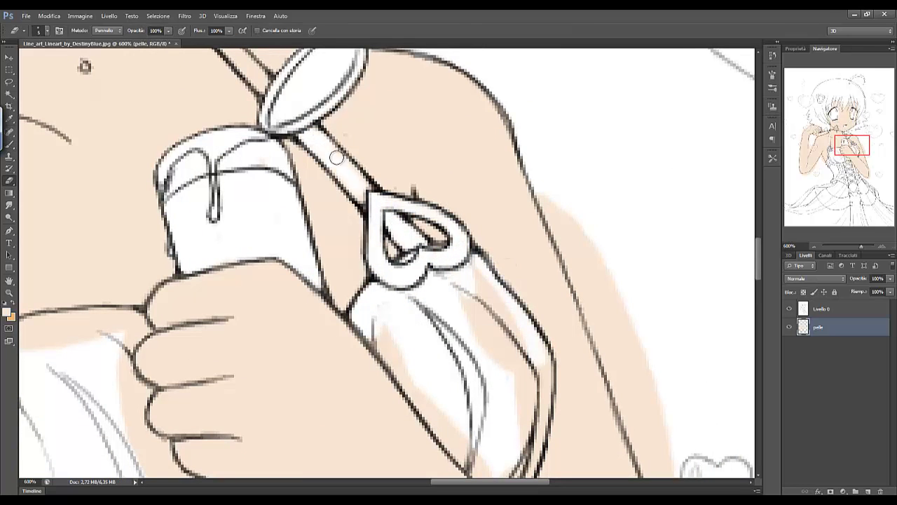
- Erase stray skin colour along the right edge of the figure
scroll(367, 331, down, 2)
scroll(367, 331, right, 2)
drag(427, 299, 463, 421)
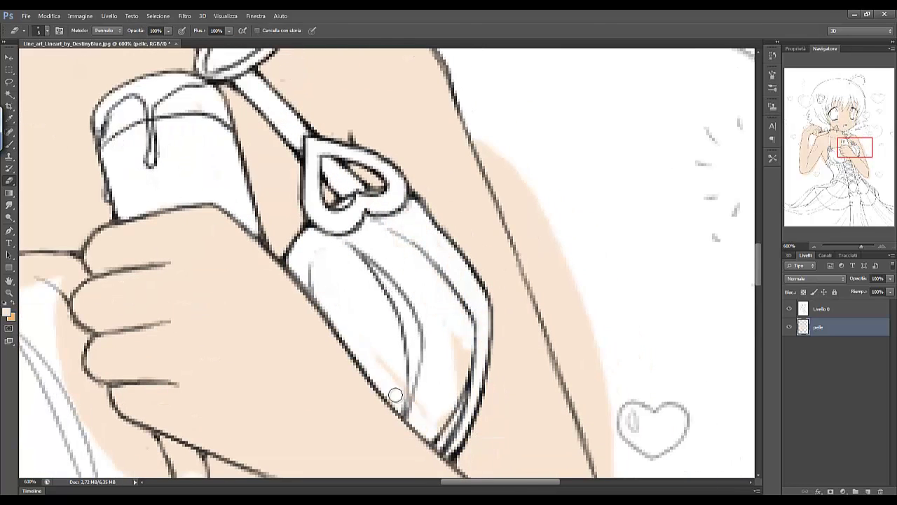
scroll(221, 98, up, 4)
scroll(220, 98, left, 2)
- Bring the lower arm into view and erase skin tint outside the arm and spoon outlines
right_click(562, 242)
key(Escape)
scroll(346, 140, down, 3)
scroll(346, 140, right, 5)
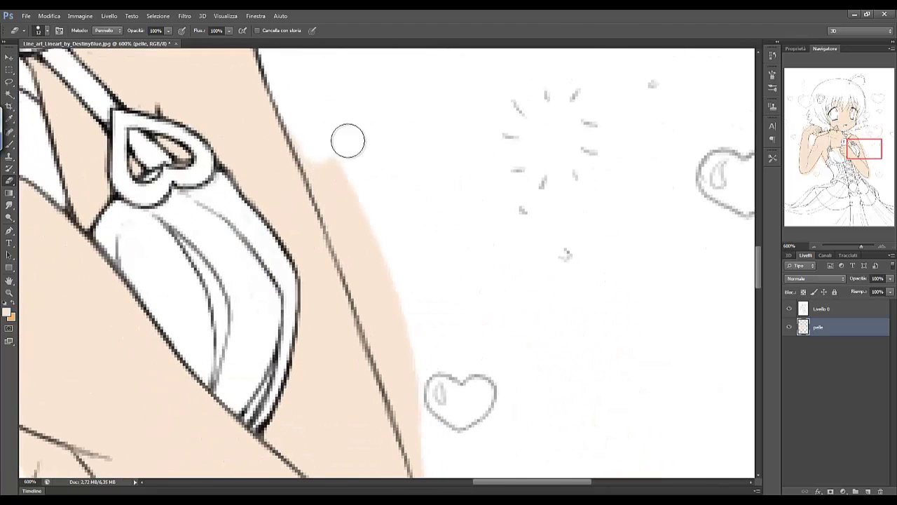
drag(364, 255, 412, 221)
scroll(412, 221, down, 7)
scroll(380, 272, down, 6)
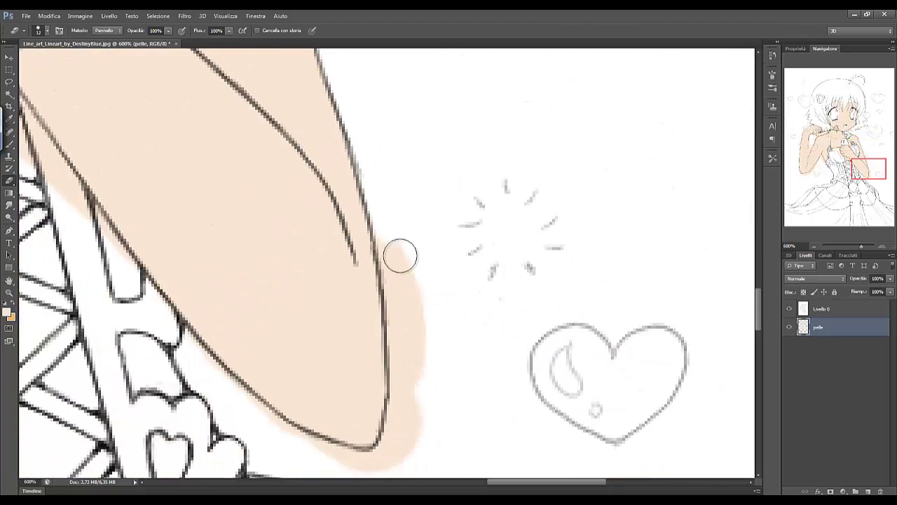
drag(400, 254, 404, 414)
scroll(411, 290, down, 4)
drag(208, 215, 290, 260)
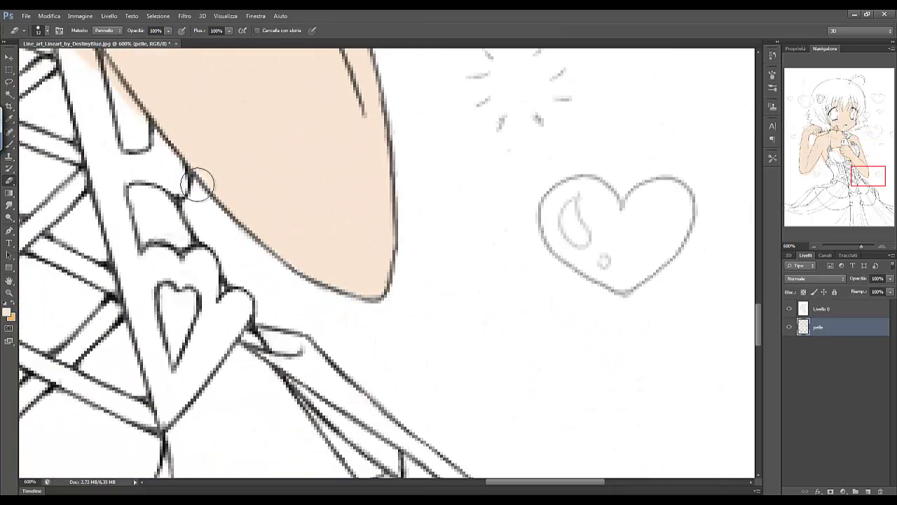
- Erase skin tint along the line edges and around the fist
scroll(197, 184, up, 3)
scroll(196, 184, left, 2)
scroll(260, 186, up, 3)
scroll(260, 187, left, 2)
drag(239, 152, 336, 210)
scroll(281, 183, up, 3)
drag(231, 186, 308, 267)
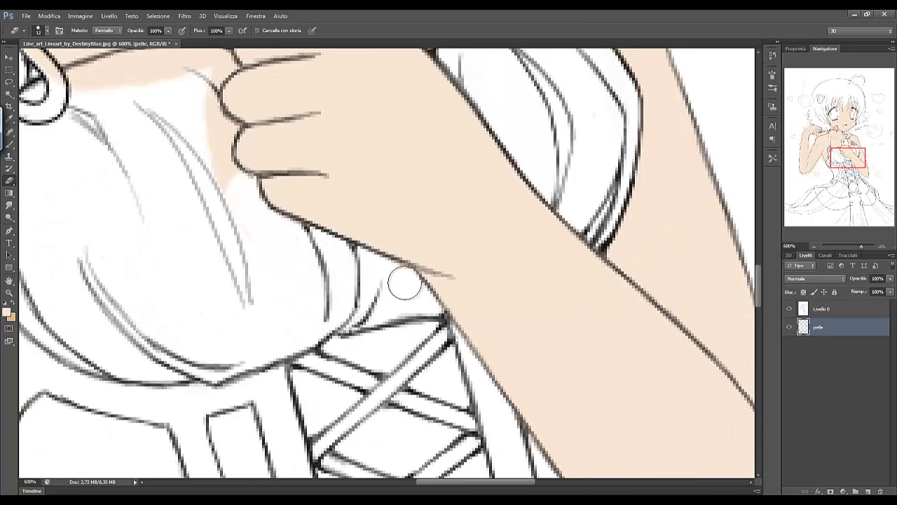
scroll(407, 283, up, 3)
drag(217, 180, 311, 280)
- Reset the eraser size and erase skin colour spilling below the fingers
key(b)
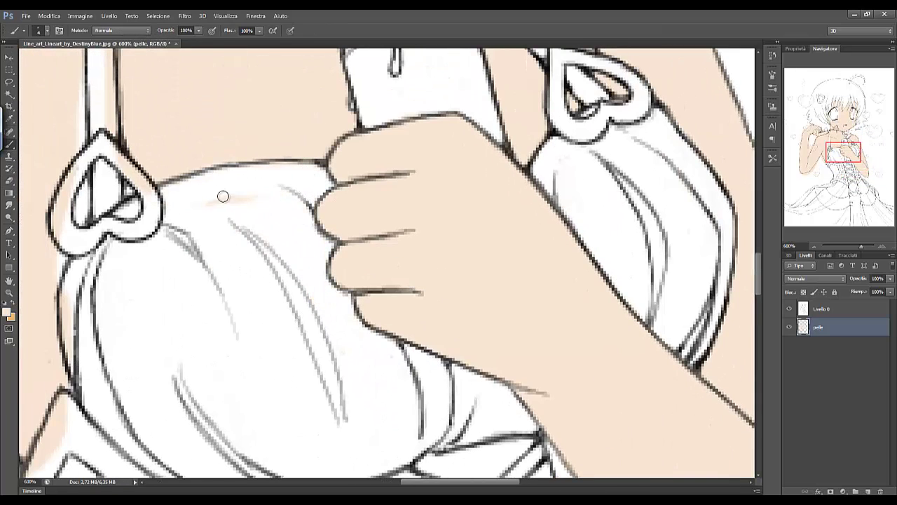
scroll(221, 194, down, 2)
scroll(220, 194, left, 3)
scroll(179, 142, up, 3)
scroll(179, 142, left, 2)
key(e)
right_click(269, 258)
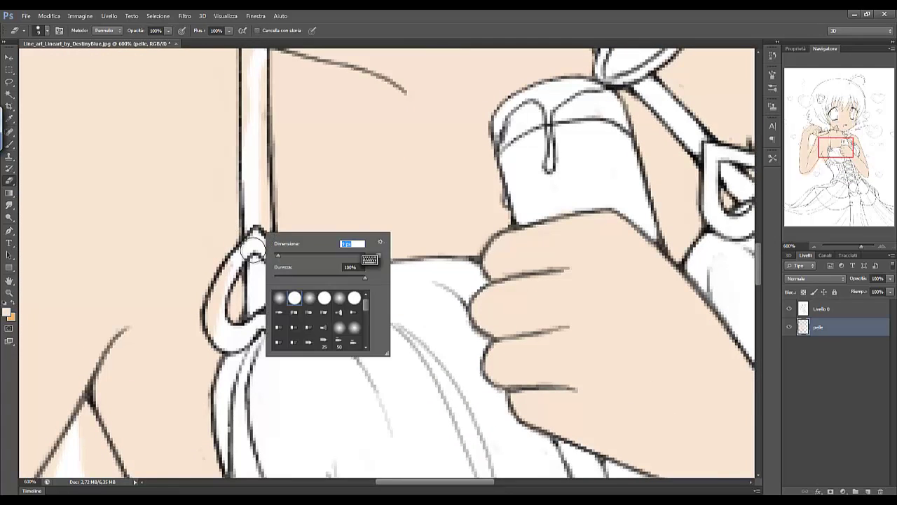
key(Escape)
scroll(286, 181, up, 3)
scroll(286, 180, up, 2)
scroll(285, 180, left, 1)
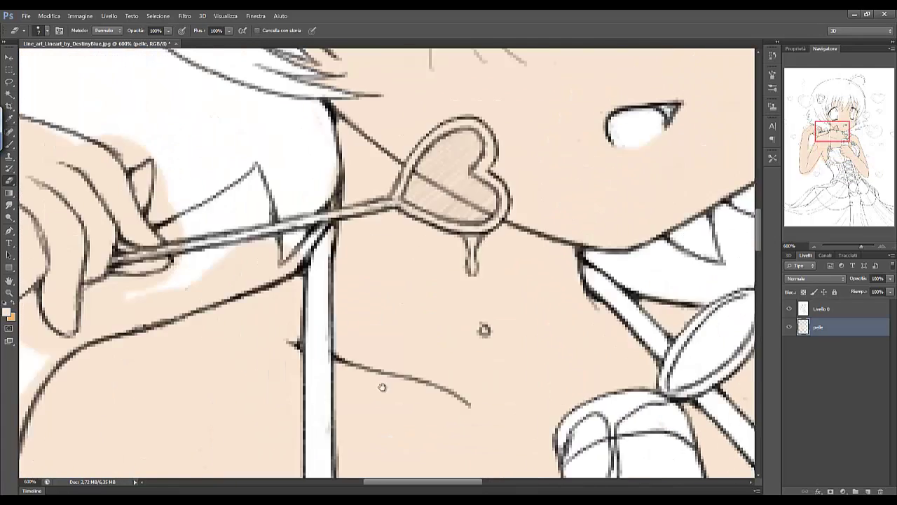
scroll(254, 362, up, 2)
scroll(255, 362, left, 1)
drag(160, 363, 122, 414)
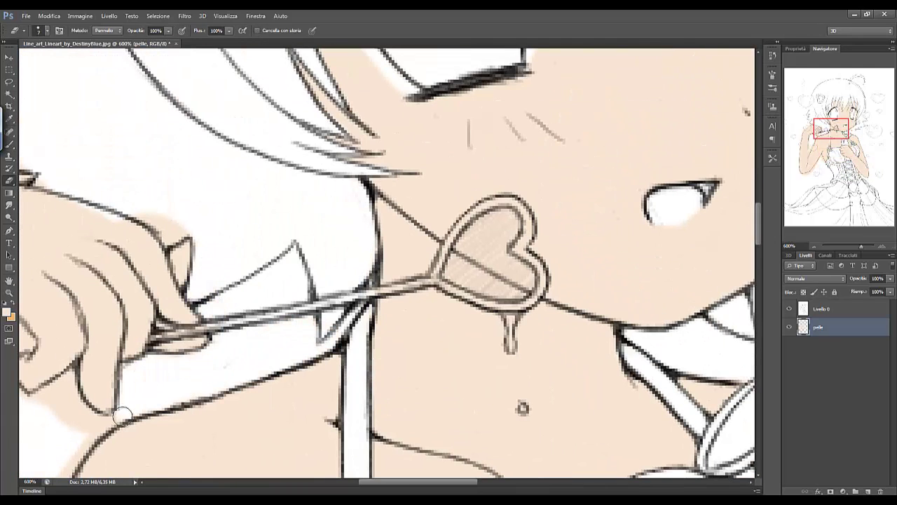
- Change the eraser size to 3, then to 11
right_click(223, 367)
double_click(330, 385)
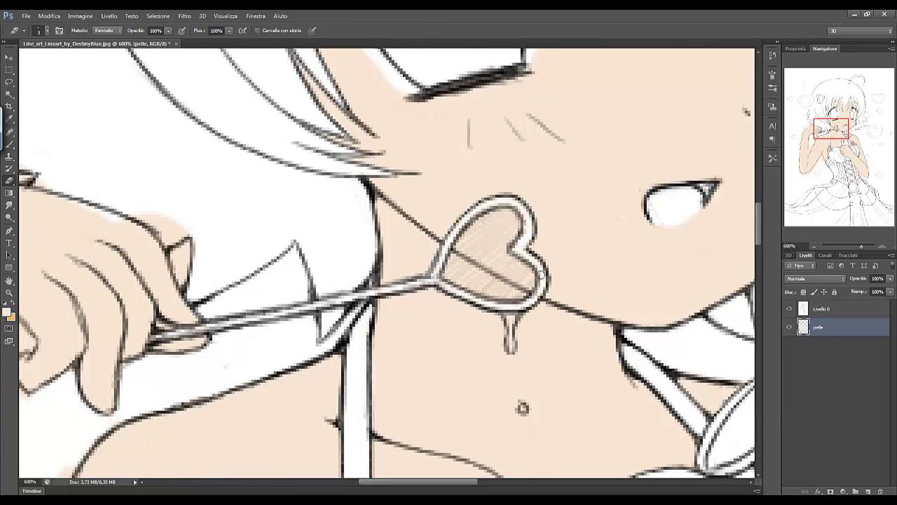
scroll(518, 374, left, 5)
right_click(536, 210)
double_click(561, 264)
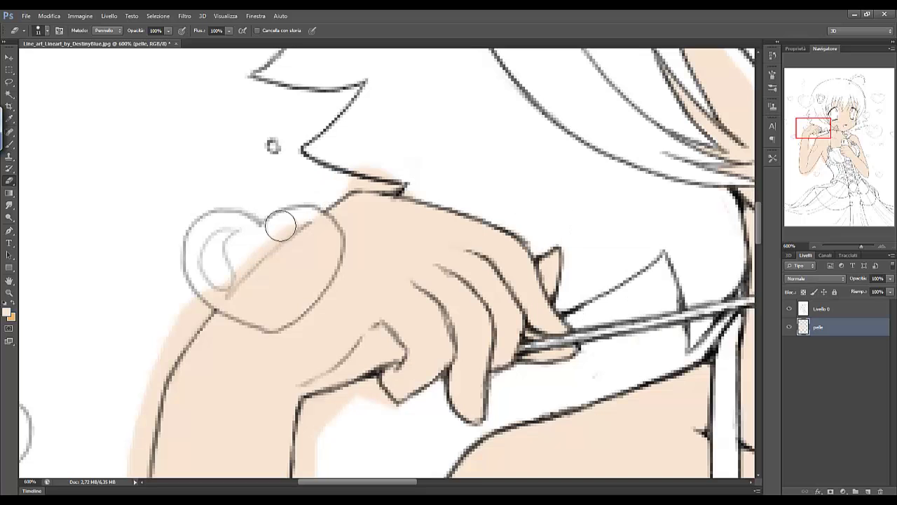
- Erase remaining skin spill outside the hand, arm and shoulder lines
scroll(392, 211, down, 3)
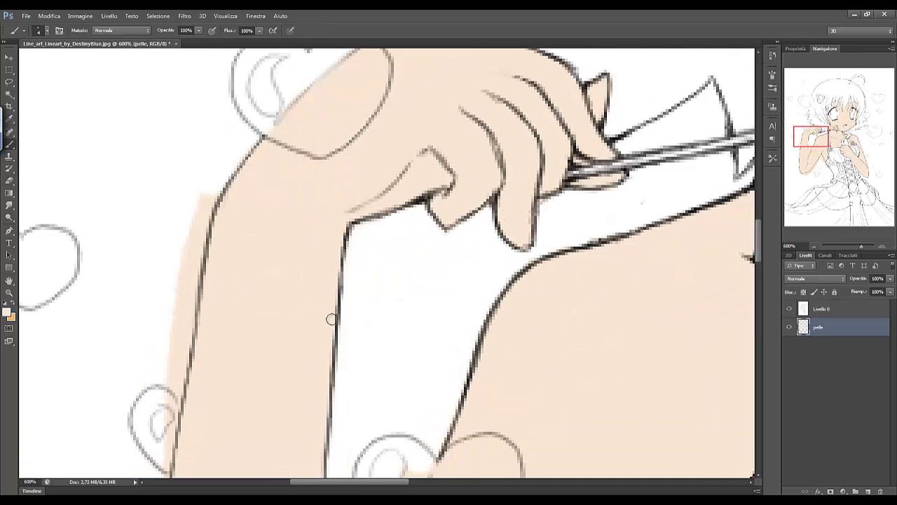
scroll(210, 260, down, 1)
drag(188, 250, 178, 431)
scroll(168, 371, down, 3)
mouse_move(347, 301)
mouse_down()
mouse_move(386, 324)
mouse_move(372, 353)
mouse_up()
scroll(386, 301, down, 3)
scroll(280, 280, down, 1)
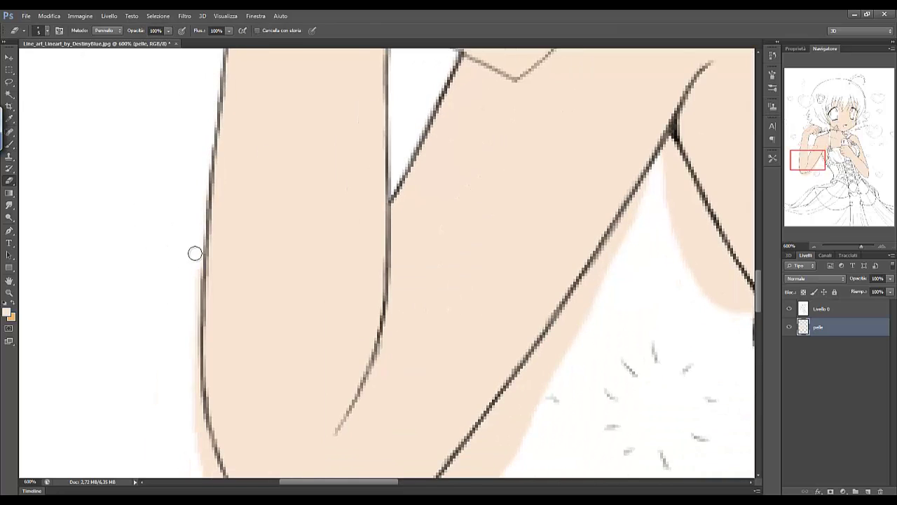
scroll(196, 266, down, 2)
mouse_move(291, 390)
mouse_down()
mouse_move(349, 388)
mouse_move(441, 307)
mouse_up()
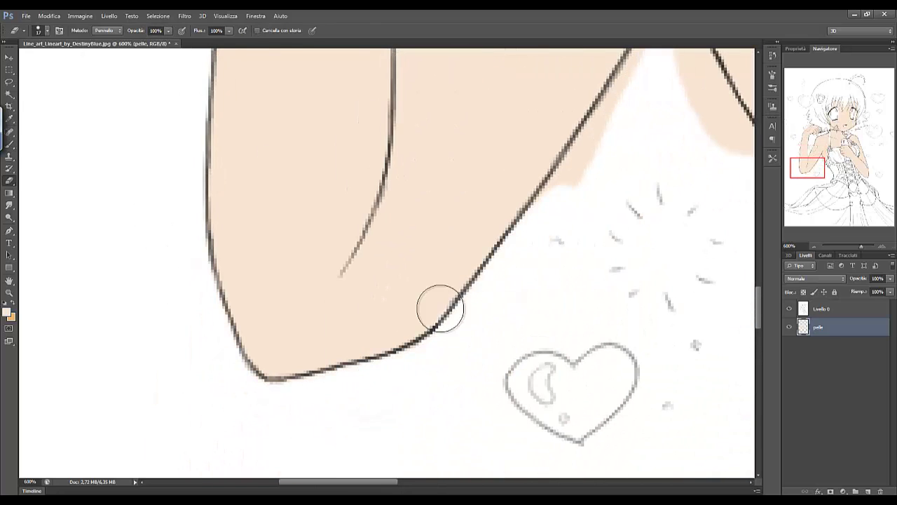
- Clean one more spill area, then zoom out to view the whole character
scroll(440, 307, up, 2)
scroll(441, 306, right, 3)
mouse_move(484, 178)
mouse_down()
mouse_move(513, 247)
mouse_move(358, 306)
mouse_move(339, 326)
mouse_up()
scroll(437, 253, up, 3)
scroll(436, 254, right, 1)
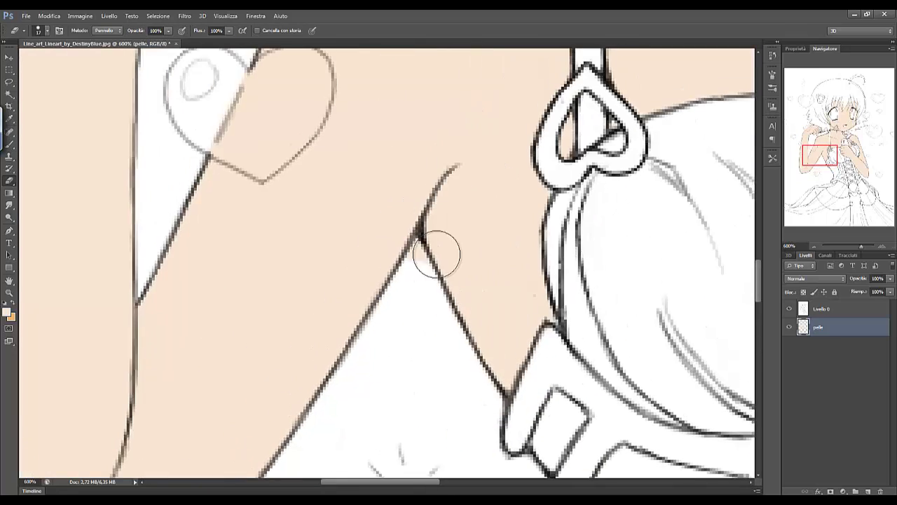
drag(860, 246, 844, 246)
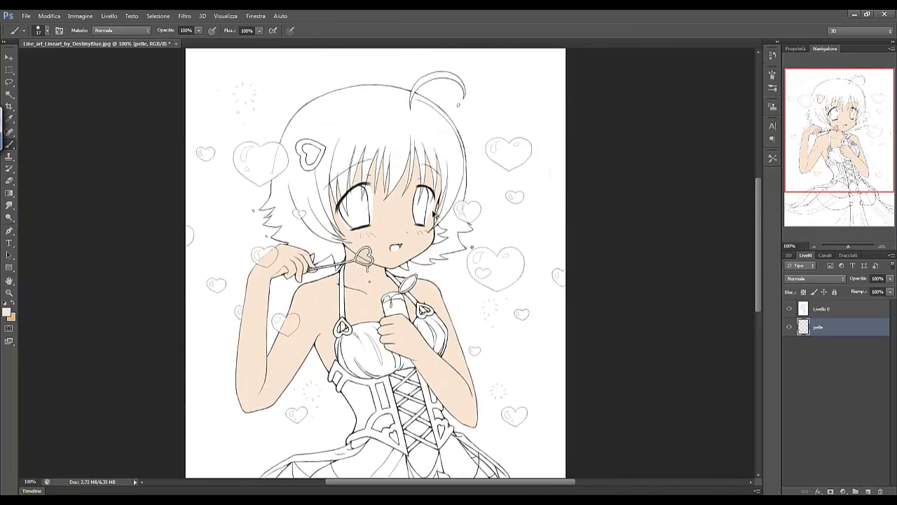
scroll(366, 203, up, 2)
- Set the eraser to size 3 and add a new empty layer below pelle
key(e)
right_click(592, 209)
key(Escape)
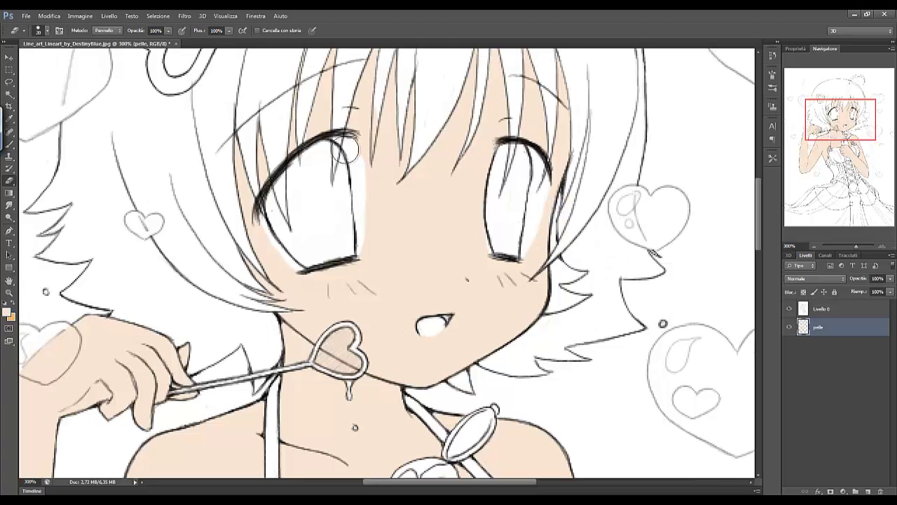
key(b)
key(e)
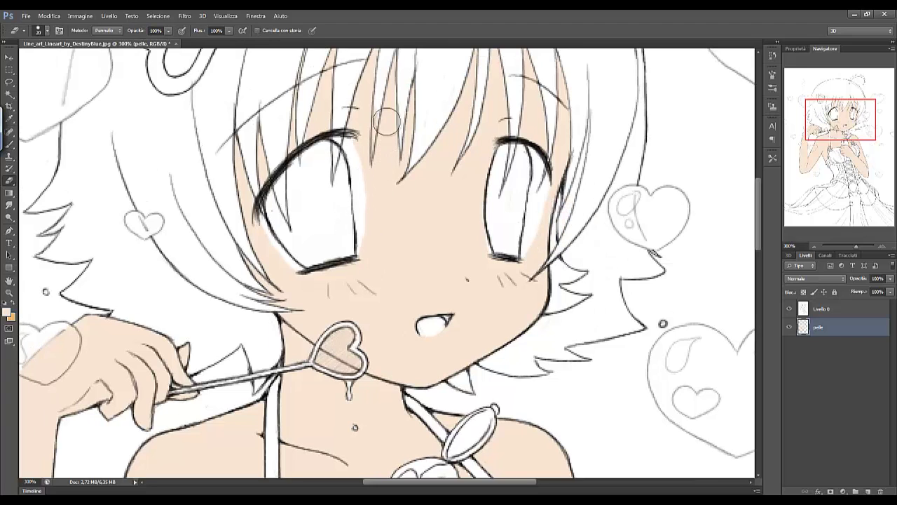
right_click(405, 161)
double_click(406, 201)
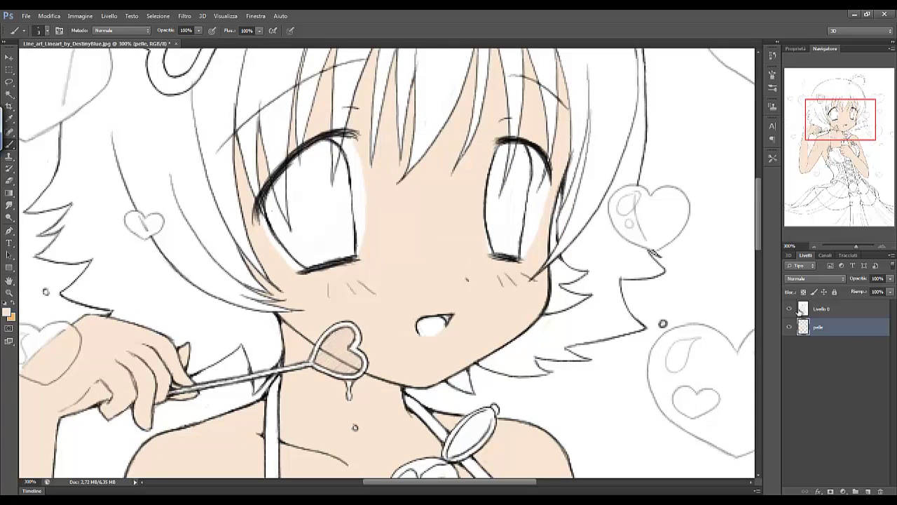
ctrl+click(856, 491)
- Name the new layer capelli and choose bright yellow as the foreground colour
double_click(820, 344)
text(capelli)
key(Return)
click(7, 313)
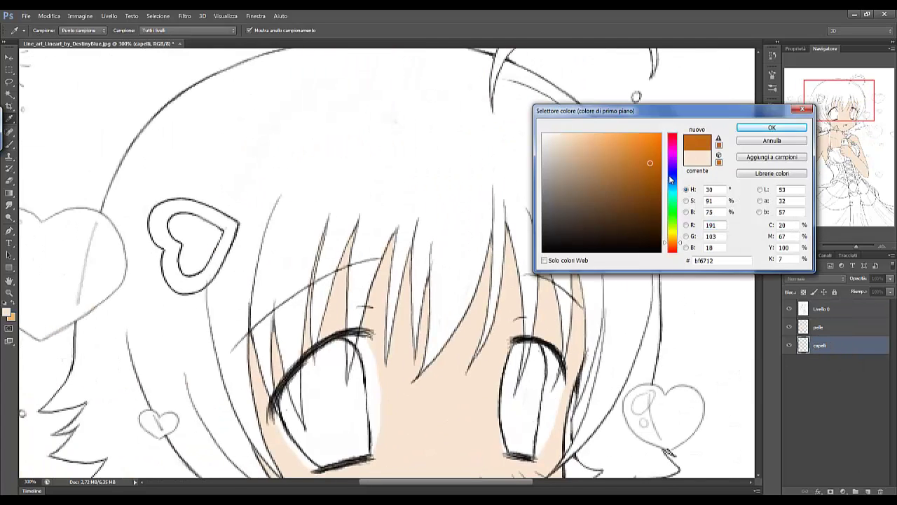
mouse_move(603, 197)
mouse_down()
mouse_move(653, 160)
mouse_move(645, 138)
mouse_up()
click(678, 236)
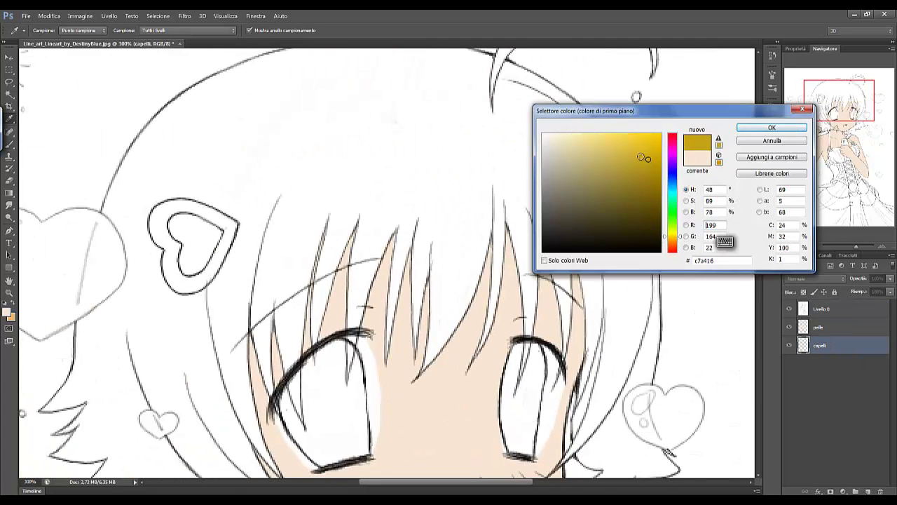
key(Return)
- Paint yellow and lighter yellow over the top and left side of the hair
drag(260, 140, 341, 210)
click(7, 313)
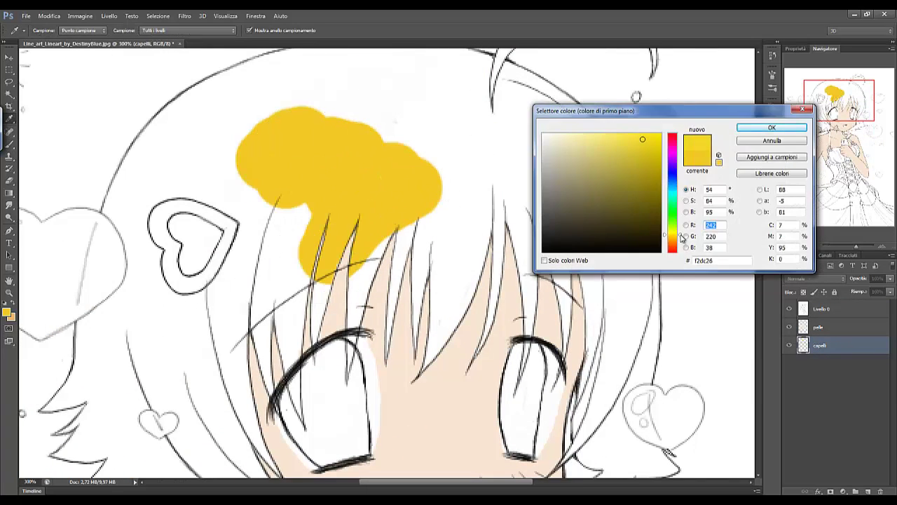
click(772, 127)
mouse_move(329, 133)
mouse_down()
mouse_move(323, 210)
mouse_move(434, 337)
mouse_move(286, 200)
mouse_move(239, 378)
mouse_move(539, 315)
mouse_up()
key(ctrl+minus)
drag(210, 140, 231, 203)
drag(134, 140, 134, 301)
- Fill the hair buns, ahoge tuft, and both side sections with yellow
key(ctrl+plus)
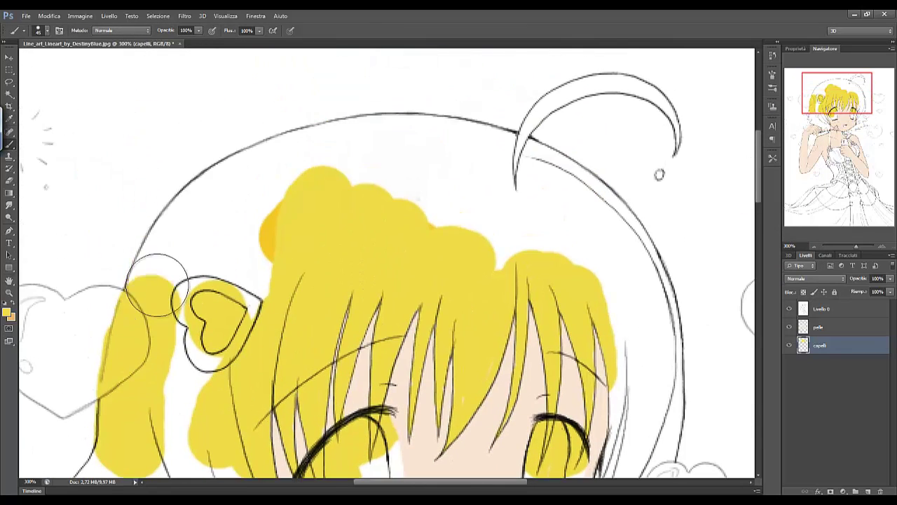
drag(141, 210, 560, 120)
mouse_move(561, 119)
mouse_down()
mouse_move(629, 105)
mouse_move(561, 196)
mouse_up()
drag(420, 350, 350, 81)
drag(546, 175, 595, 337)
drag(596, 196, 560, 379)
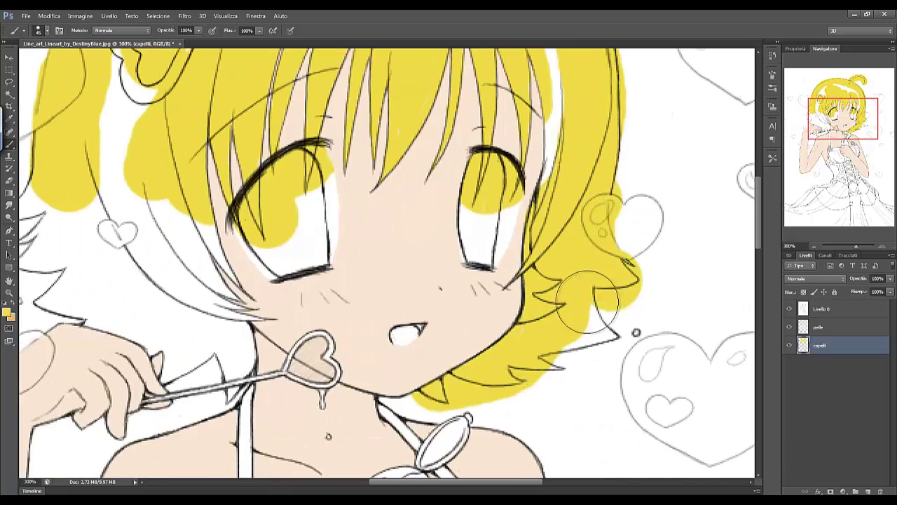
mouse_move(210, 224)
mouse_down()
mouse_move(199, 343)
mouse_move(126, 70)
mouse_up()
- On the pelle layer, fill the white gap beside the eye with skin colour
click(818, 327)
key(ctrl+plus)
key(e)
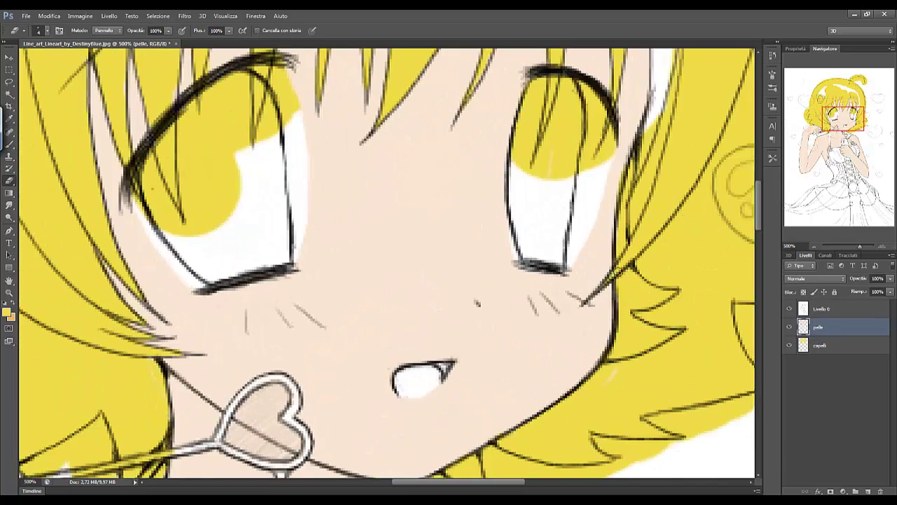
key(ctrl+plus)
key(b)
drag(541, 204, 694, 393)
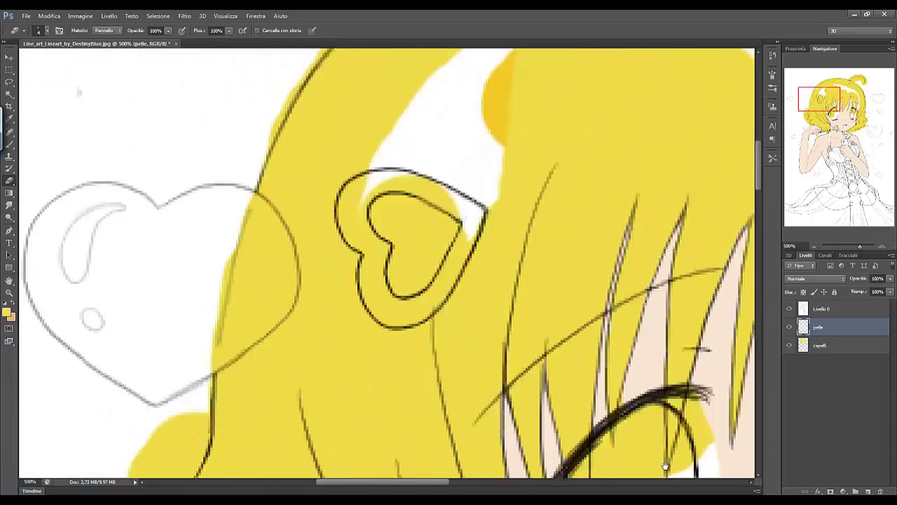
drag(644, 56, 316, 172)
mouse_move(630, 210)
mouse_down()
mouse_move(463, 314)
mouse_move(443, 137)
mouse_move(462, 266)
mouse_move(414, 164)
mouse_move(324, 316)
mouse_move(356, 356)
mouse_move(350, 315)
mouse_move(394, 344)
mouse_move(466, 282)
mouse_move(613, 236)
mouse_move(316, 291)
mouse_up()
- On the capelli layer, erase the yellow from inside both eyes
key(e)
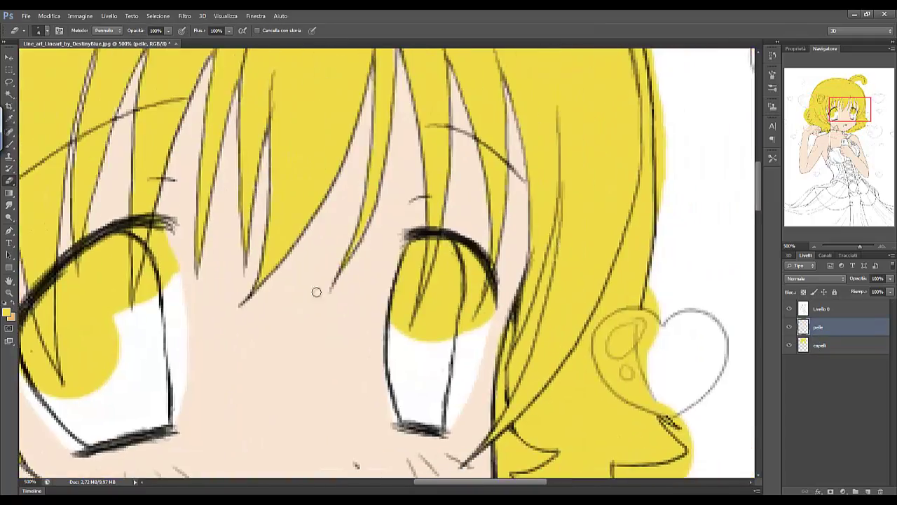
key(alt+bracketleft)
mouse_move(416, 241)
mouse_down()
mouse_move(464, 326)
mouse_move(588, 256)
mouse_up()
right_click(256, 252)
mouse_move(232, 175)
mouse_down()
mouse_move(196, 206)
mouse_move(220, 242)
mouse_move(270, 225)
mouse_up()
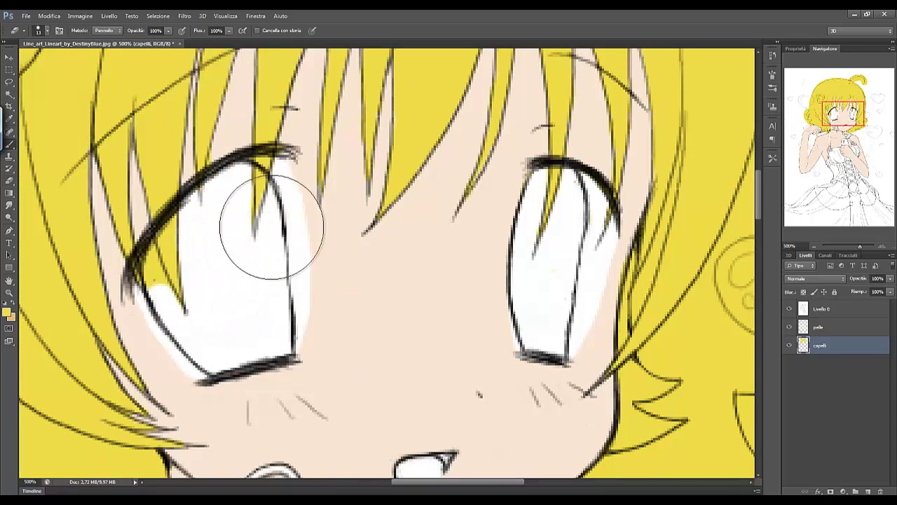
key(b)
key(e)
drag(150, 280, 172, 305)
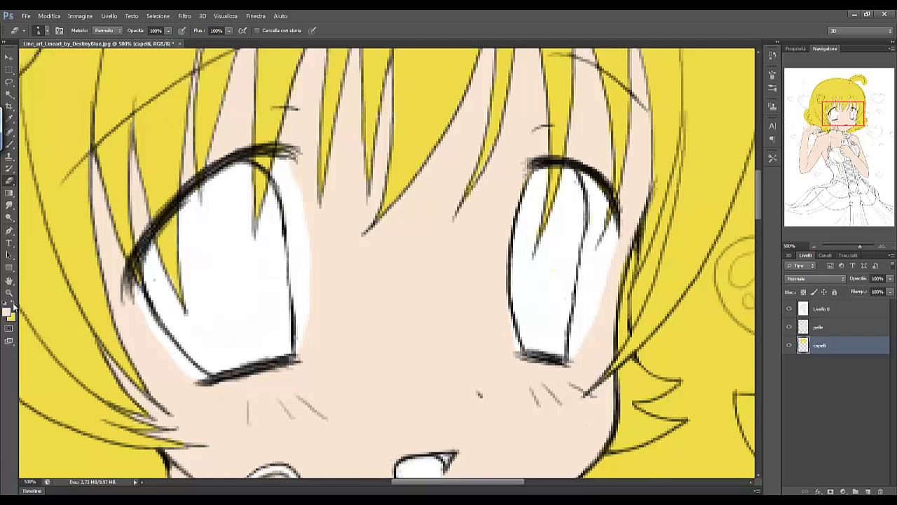
- Erase yellow spilling past the hair edge near the upper left
drag(131, 403, 299, 318)
key(b)
key(alt+bracketright)
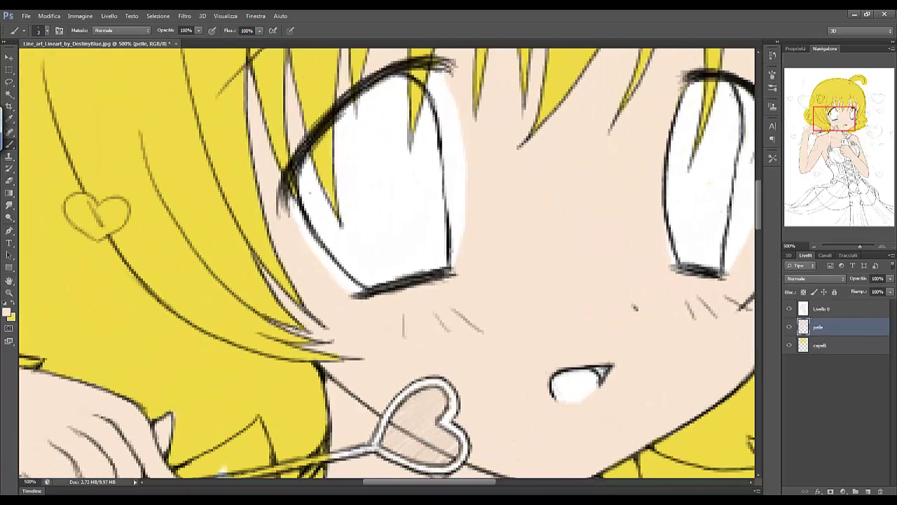
mouse_move(301, 218)
mouse_down()
mouse_move(542, 148)
mouse_move(451, 77)
mouse_up()
key(e)
key(alt+bracketleft)
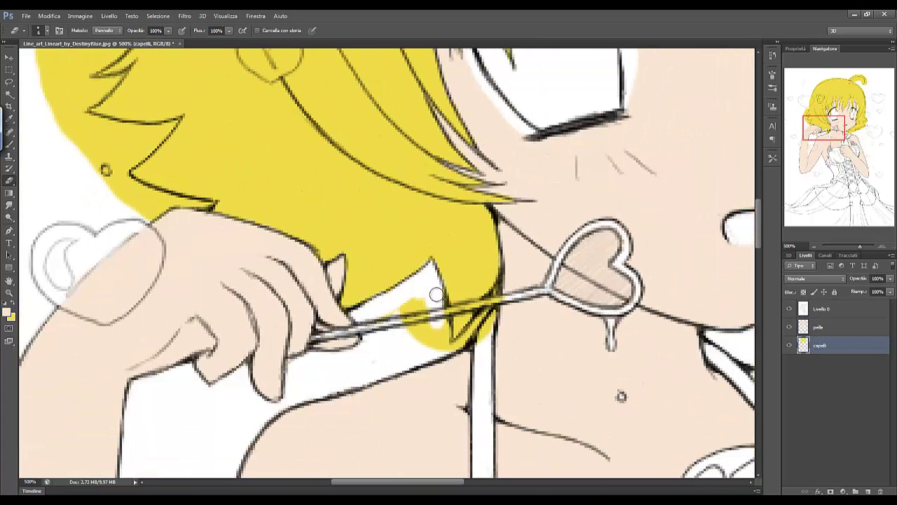
drag(129, 189, 159, 135)
key(b)
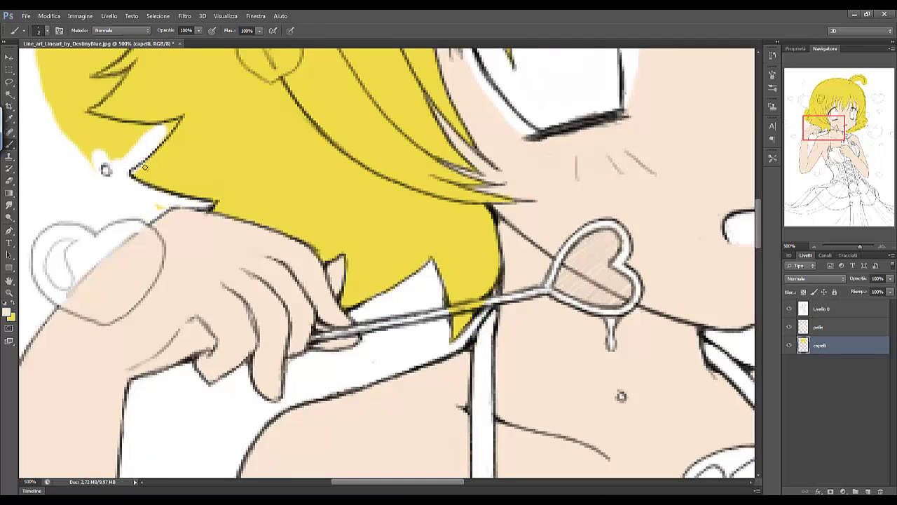
key(e)
- Trim yellow past the hair's top-left edge using a 2 px tip
drag(140, 172, 270, 211)
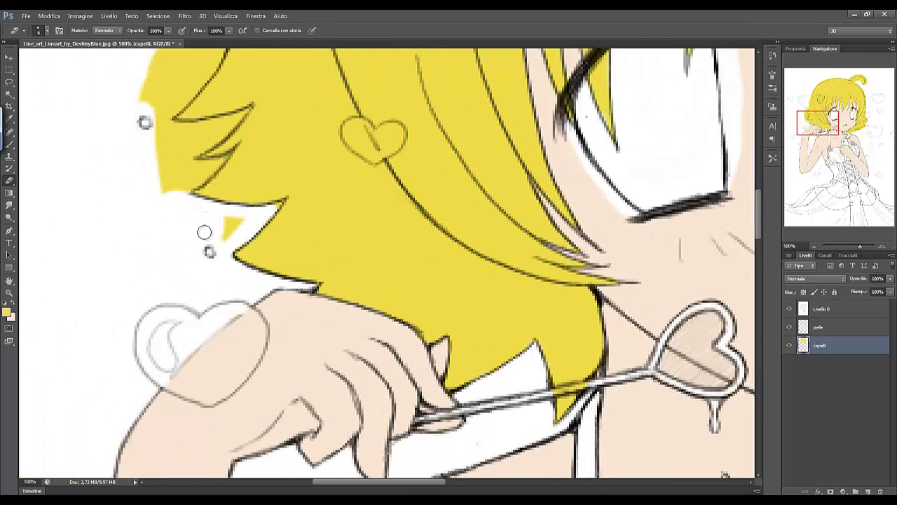
drag(182, 161, 234, 229)
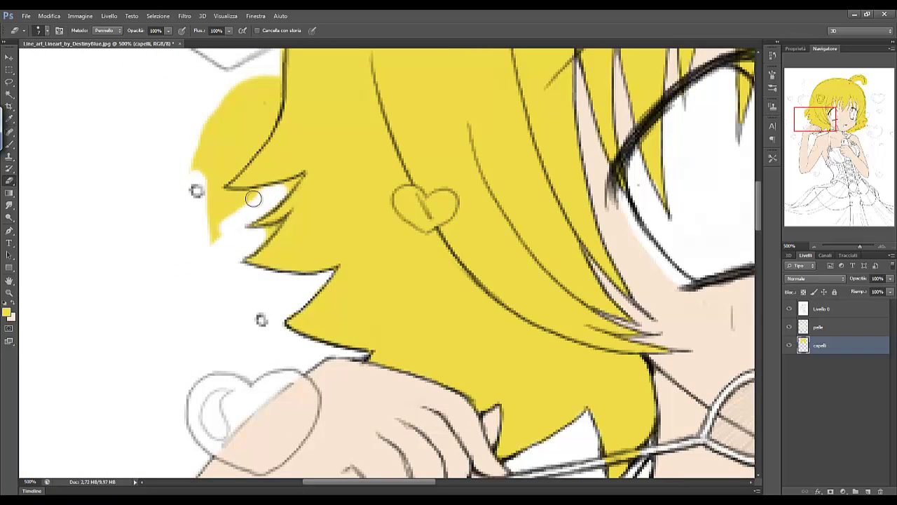
drag(228, 171, 213, 147)
right_click(280, 226)
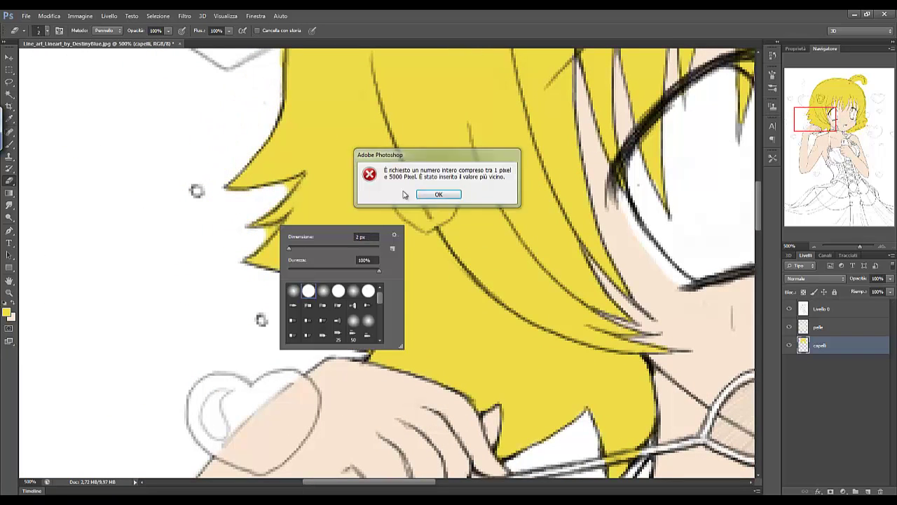
key(Return)
key(b)
mouse_move(416, 196)
mouse_down()
mouse_move(407, 279)
mouse_move(411, 386)
mouse_up()
right_click(274, 183)
- Erase yellow above the hair's top outline and inside the ahoge curl
key(Escape)
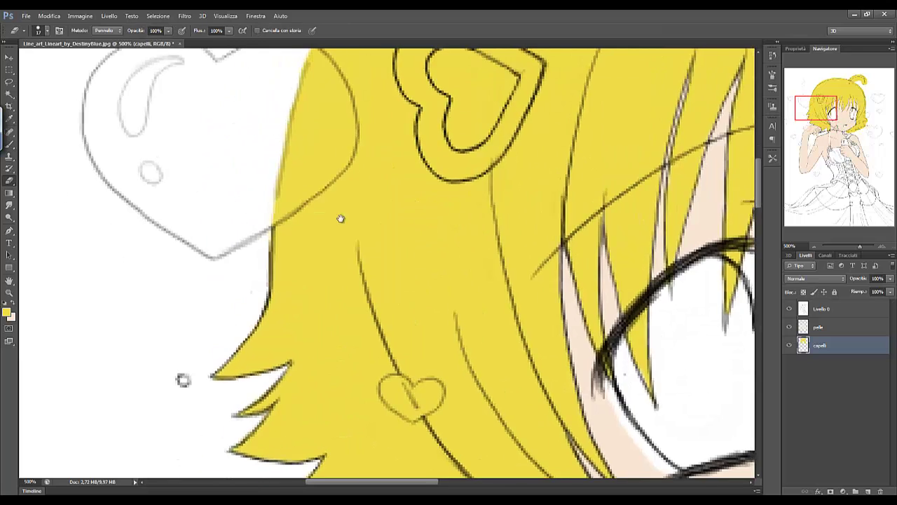
key(e)
drag(260, 239, 204, 382)
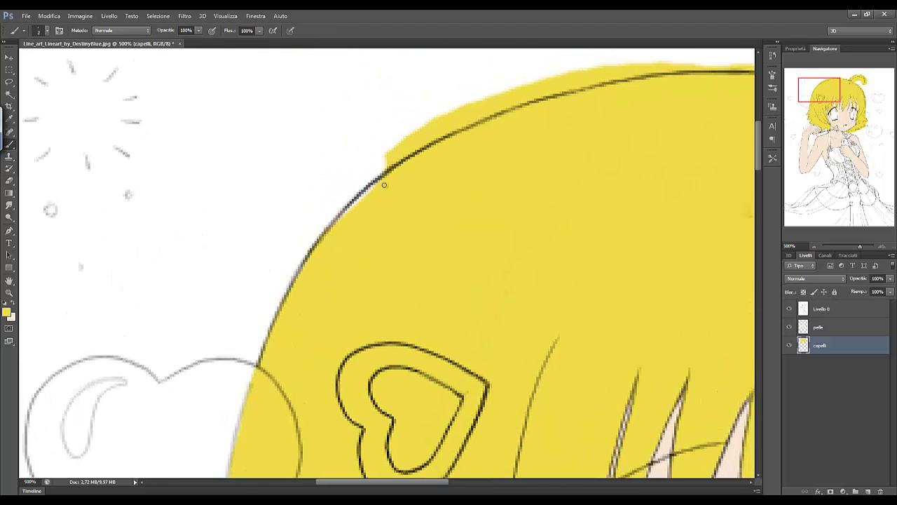
mouse_move(448, 116)
mouse_down()
mouse_move(284, 174)
mouse_move(529, 120)
mouse_move(302, 216)
mouse_up()
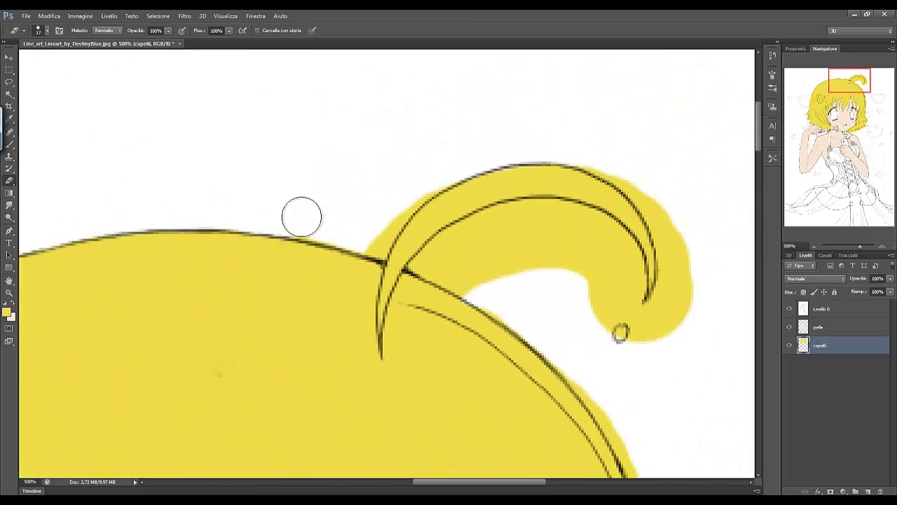
drag(634, 172, 679, 307)
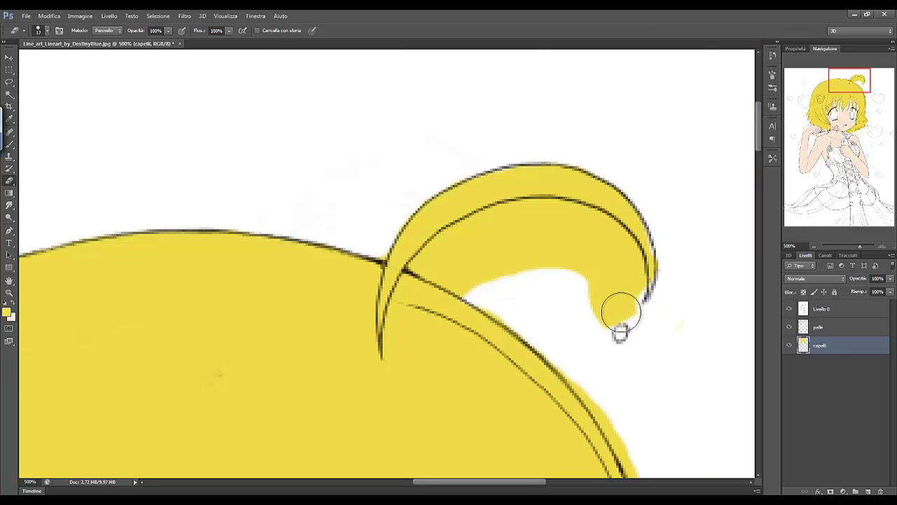
mouse_move(621, 270)
mouse_down()
mouse_move(444, 250)
mouse_move(621, 256)
mouse_up()
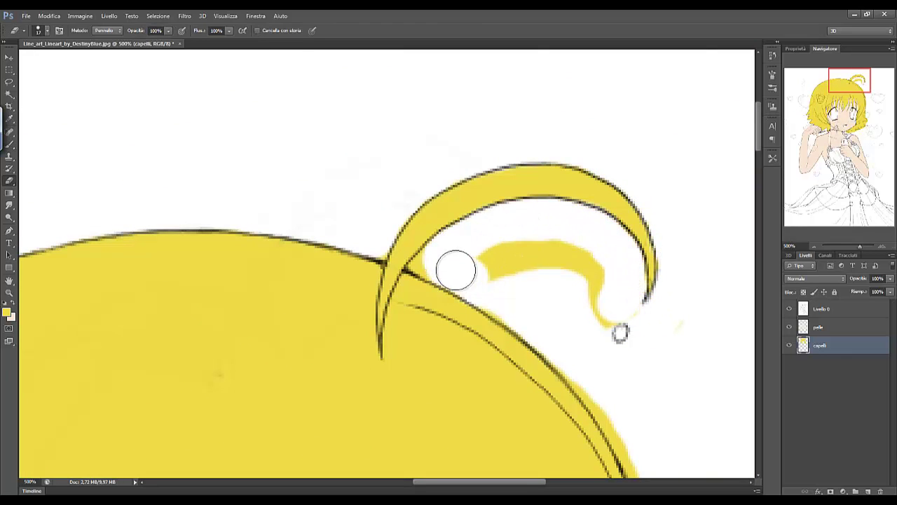
drag(456, 270, 430, 260)
- Erase yellow outside the hair's right outline, keeping capelli as the active layer
key(b)
scroll(381, 272, down, 2)
scroll(381, 272, right, 5)
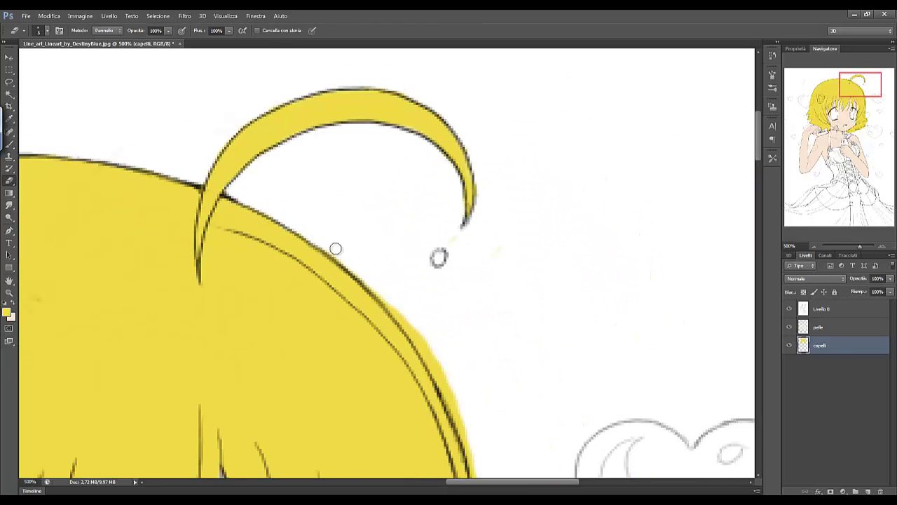
mouse_move(420, 337)
mouse_down()
mouse_move(461, 428)
mouse_move(381, 248)
mouse_up()
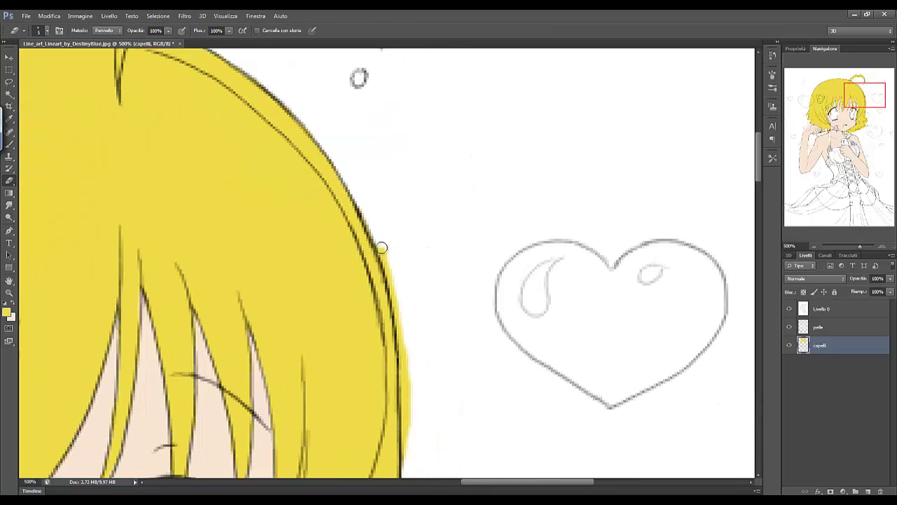
scroll(405, 404, down, 2)
ctrl+click(285, 324)
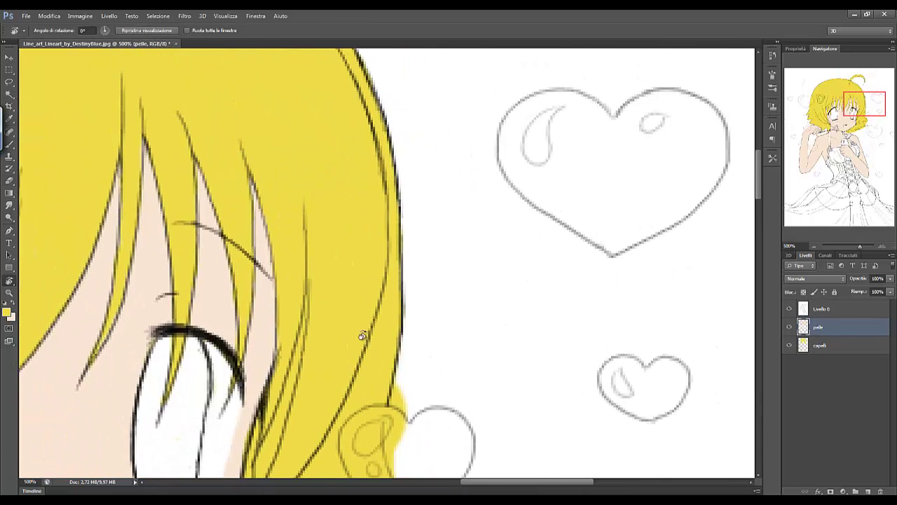
scroll(264, 343, down, 2)
ctrl+click(265, 343)
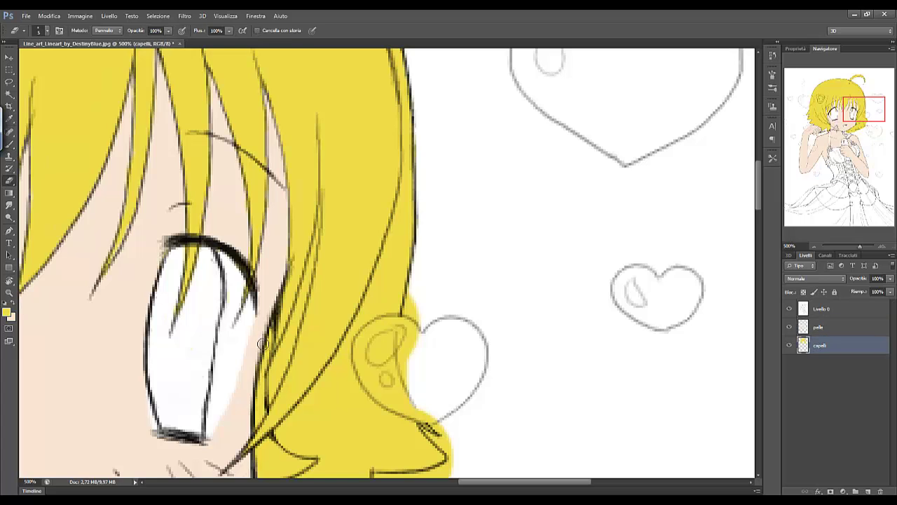
scroll(351, 234, down, 2)
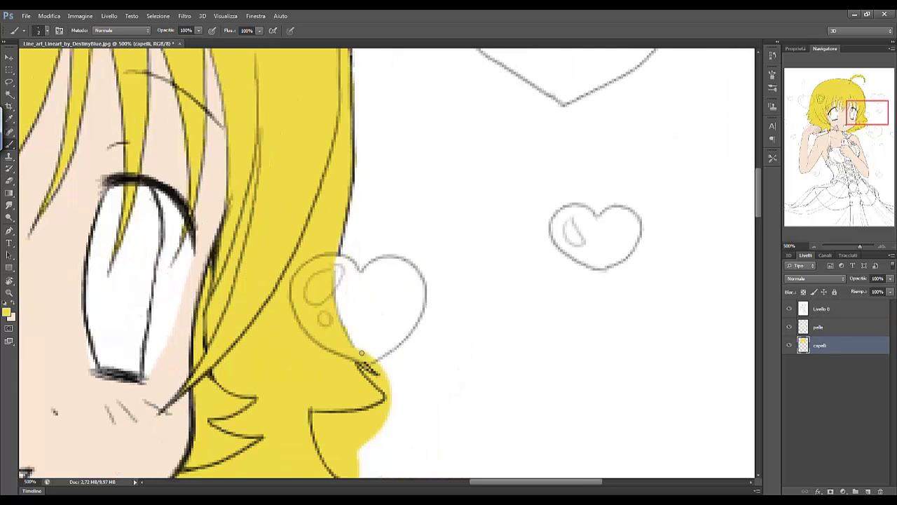
- Clean stray yellow below the hair, along the lower tips and bottom edge
key(e)
drag(362, 352, 386, 398)
scroll(387, 398, down, 2)
drag(319, 338, 395, 321)
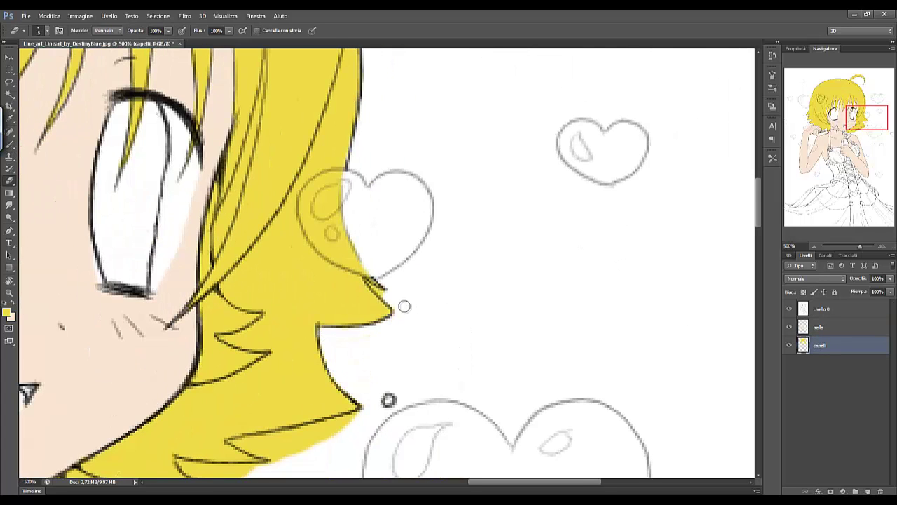
drag(384, 286, 367, 281)
drag(354, 365, 406, 226)
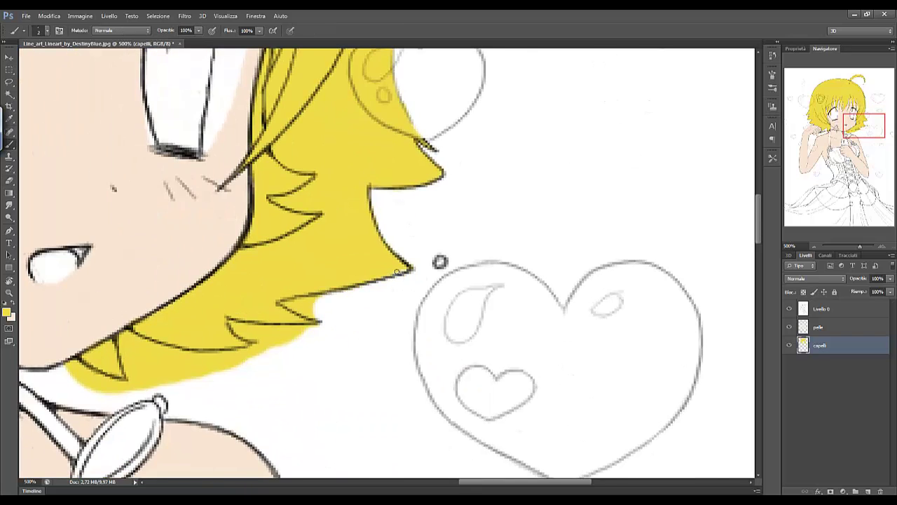
drag(319, 330, 384, 266)
mouse_move(140, 309)
mouse_down()
mouse_move(227, 306)
mouse_move(195, 289)
mouse_up()
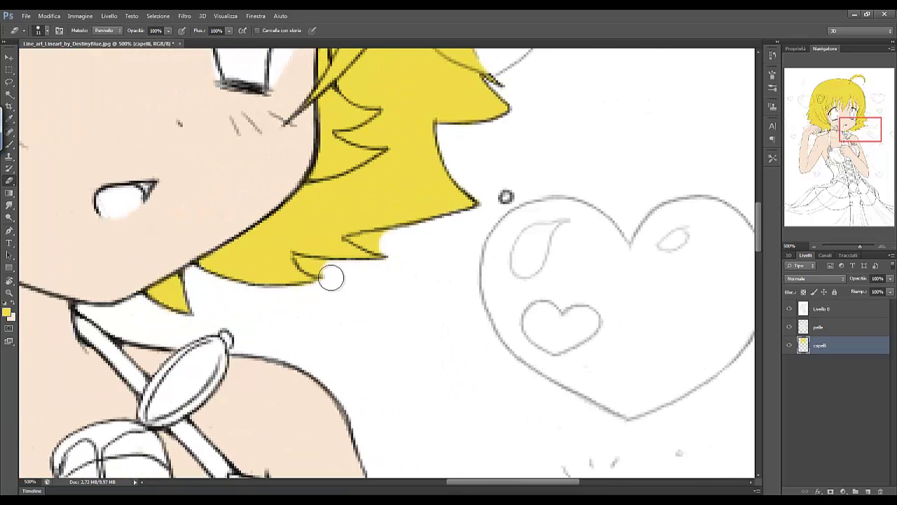
key(bracketleft)
key(bracketleft)
drag(859, 246, 856, 246)
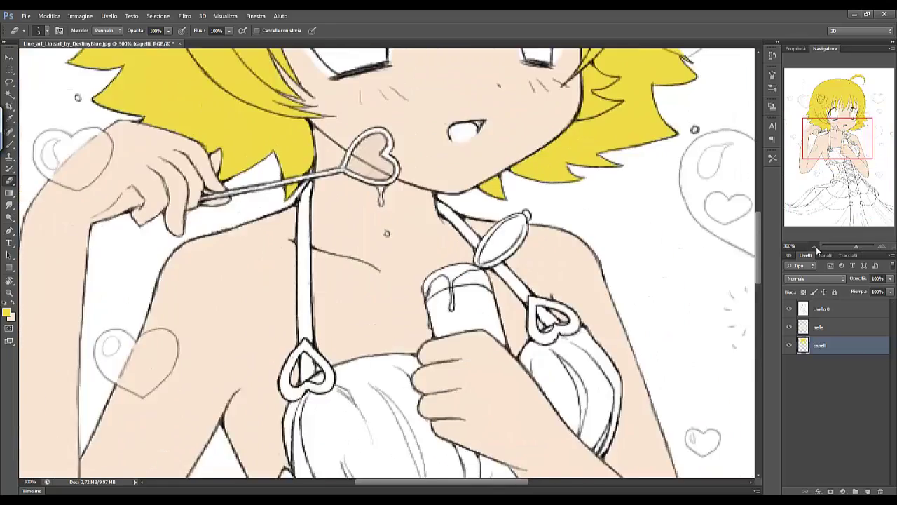
- Add a new empty layer placed beneath capelli for the eyes
double_click(813, 247)
key(ctrl+shift+alt+n)
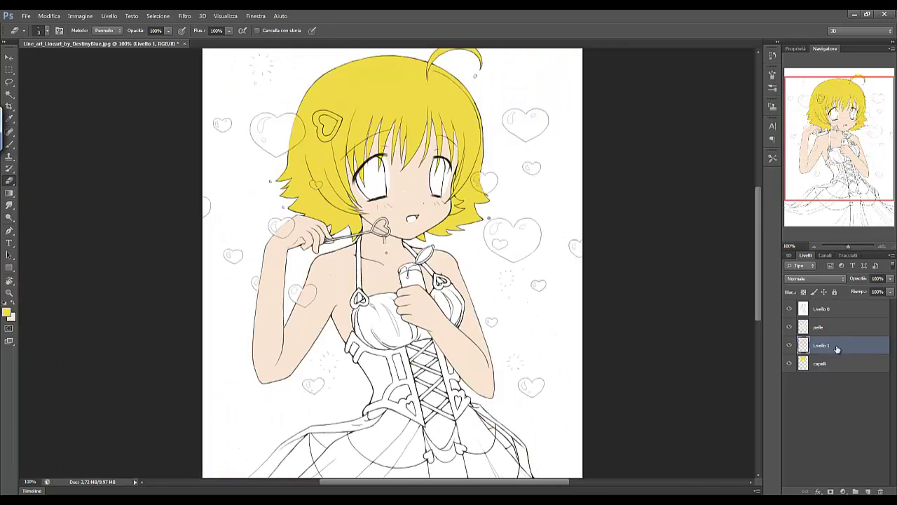
drag(816, 344, 813, 378)
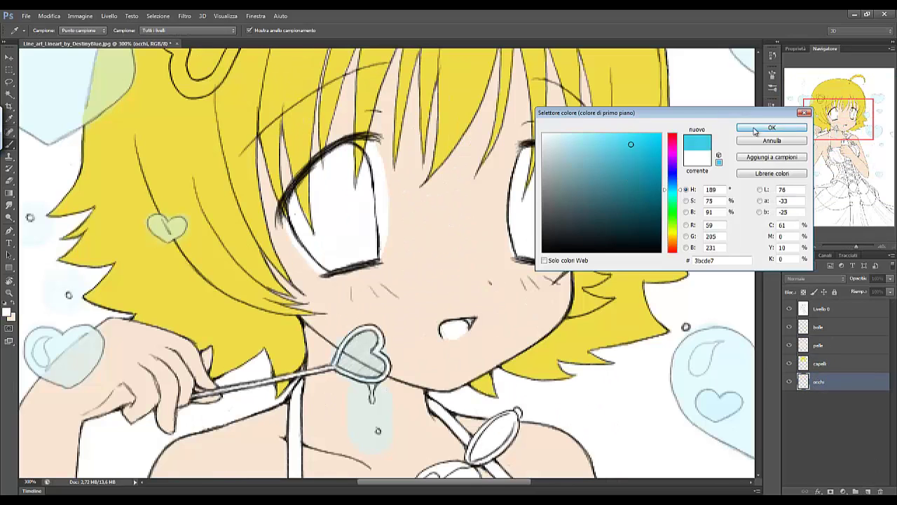
- Paint the irises blue (#3bcde7) and resize the brush for the shading
drag(534, 168, 531, 238)
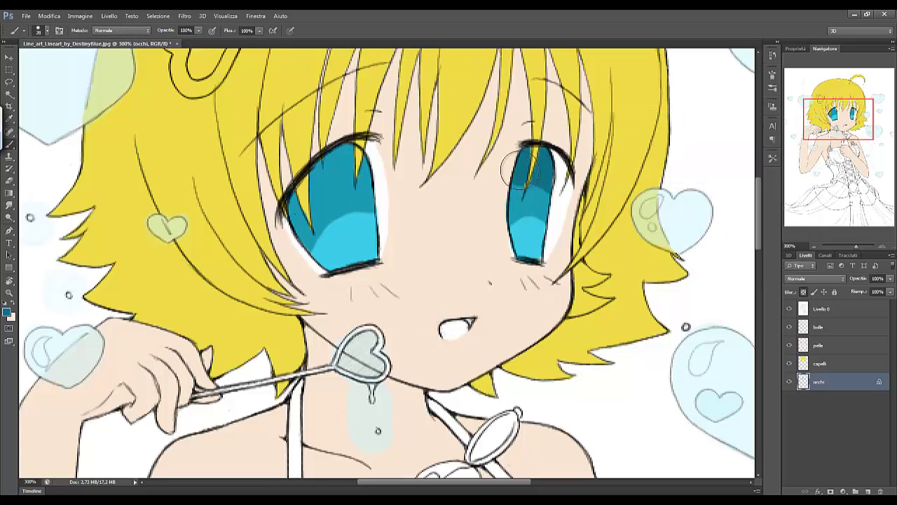
right_click(533, 199)
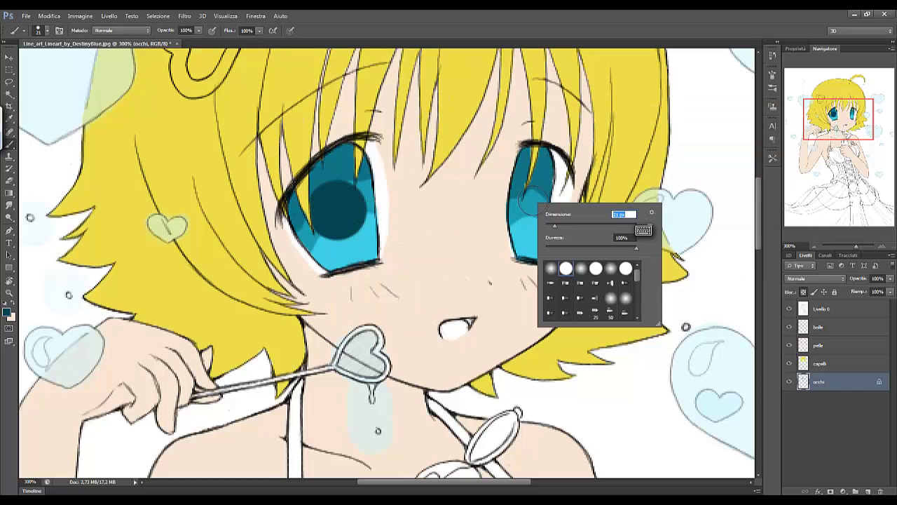
key(Return)
right_click(535, 205)
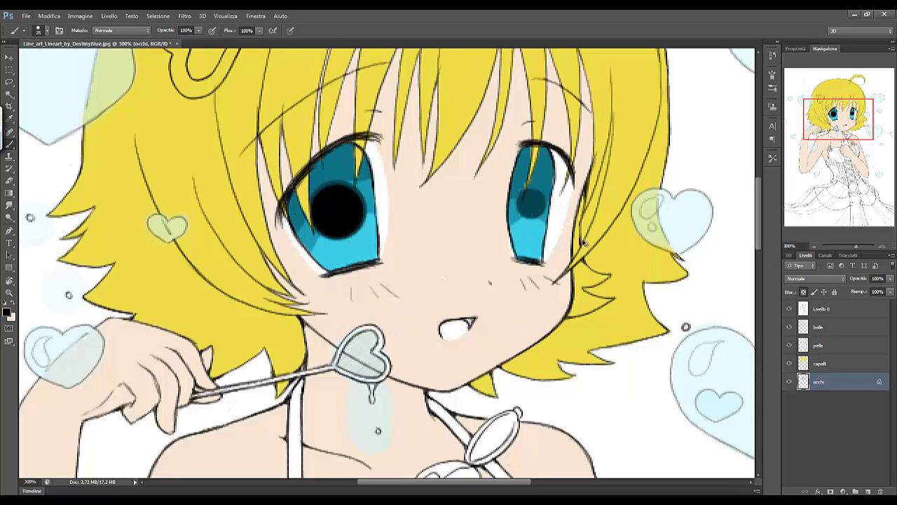
right_click(582, 242)
- Paint white catchlights in the eyes with a 7 px brush
key(Return)
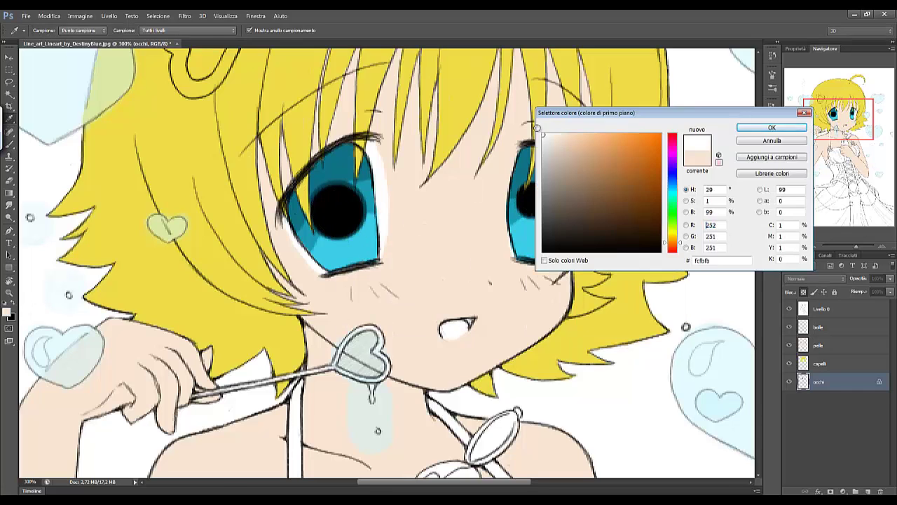
right_click(545, 215)
text(7)
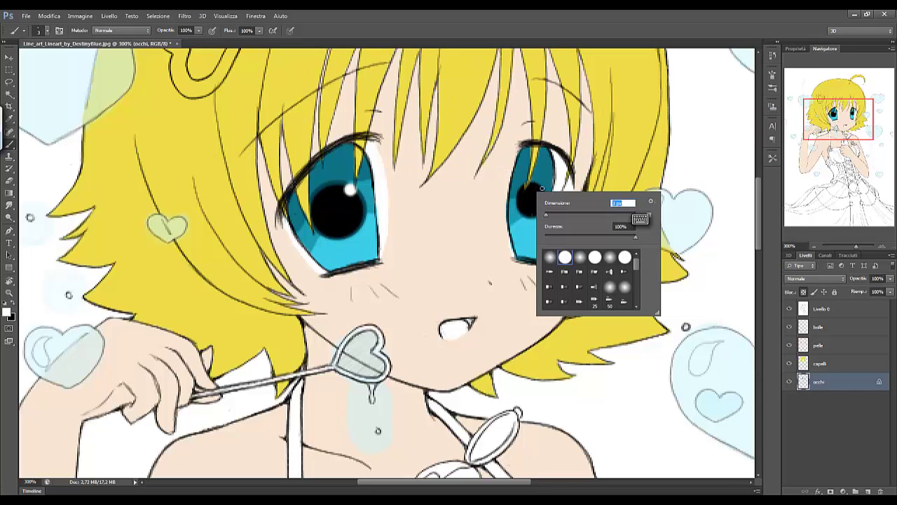
key(Return)
right_click(568, 250)
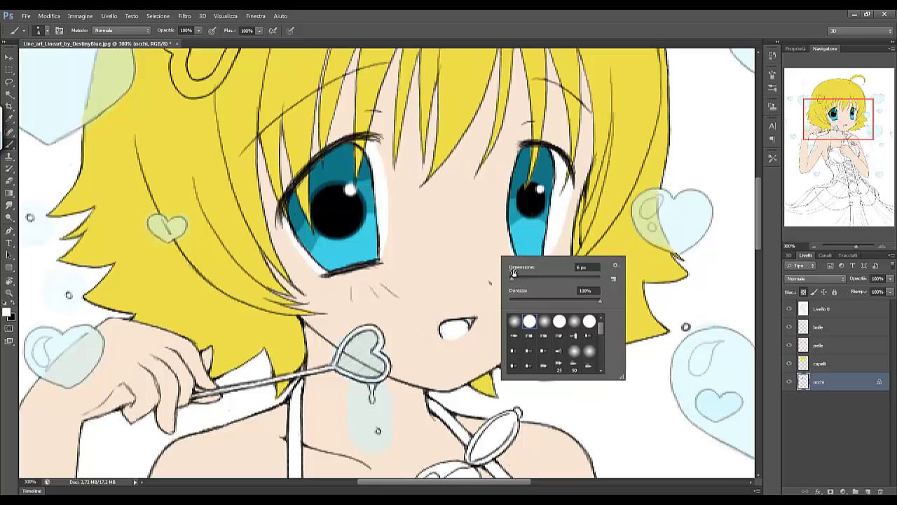
- Blend the eye colours with Smudge and lighten the lower irises with Dodge
click(9, 204)
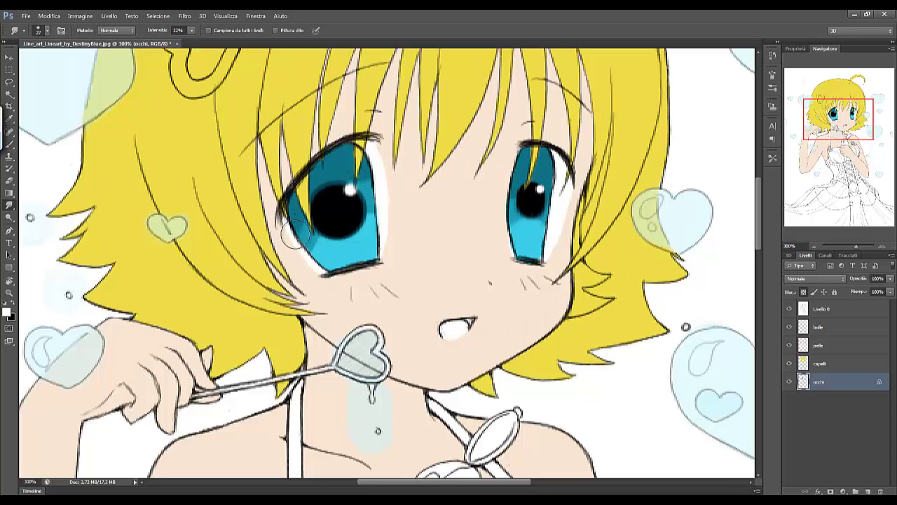
right_click(219, 218)
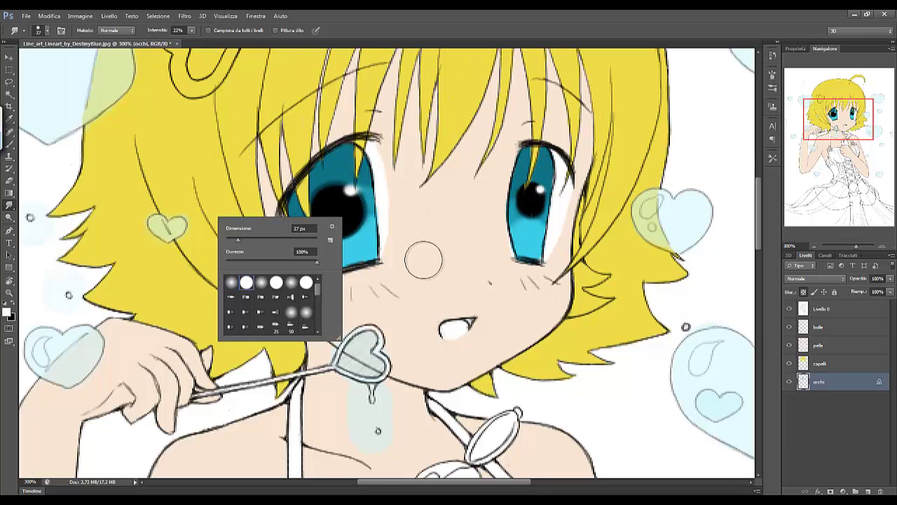
right_click(411, 238)
key(b)
key(o)
right_click(330, 236)
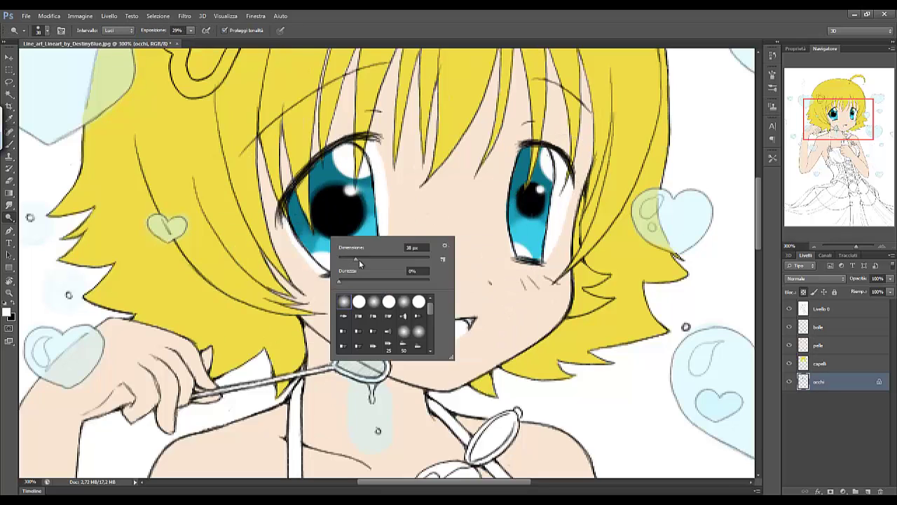
key(Return)
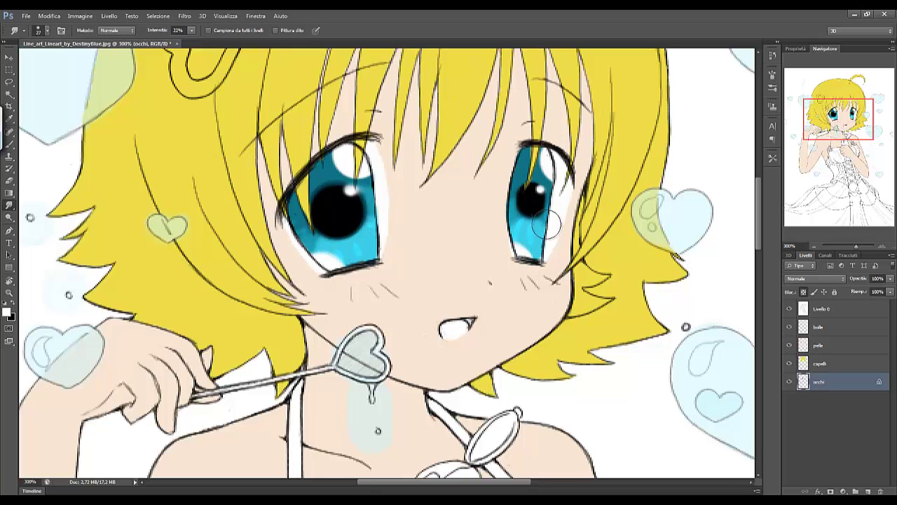
- Set the brush to 6 px and zoom out to view the coloured face
key(b)
right_click(326, 206)
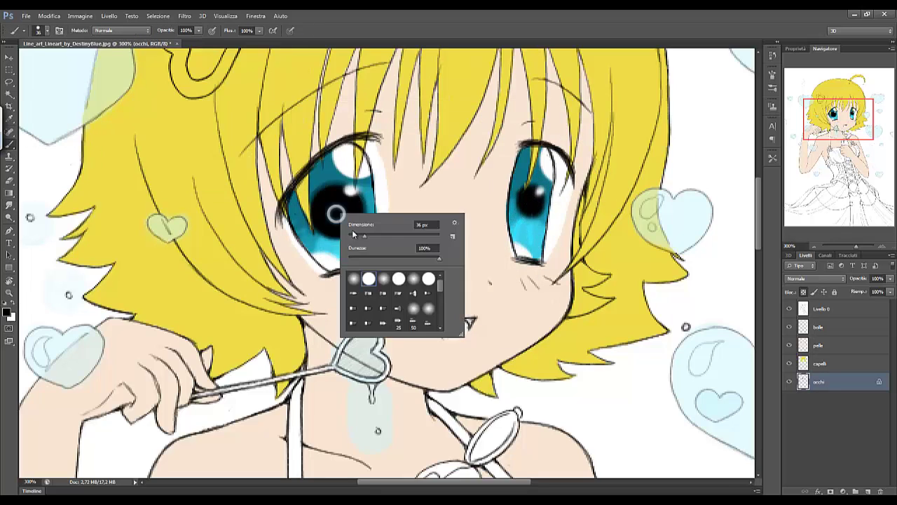
right_click(515, 231)
click(535, 195)
right_click(347, 223)
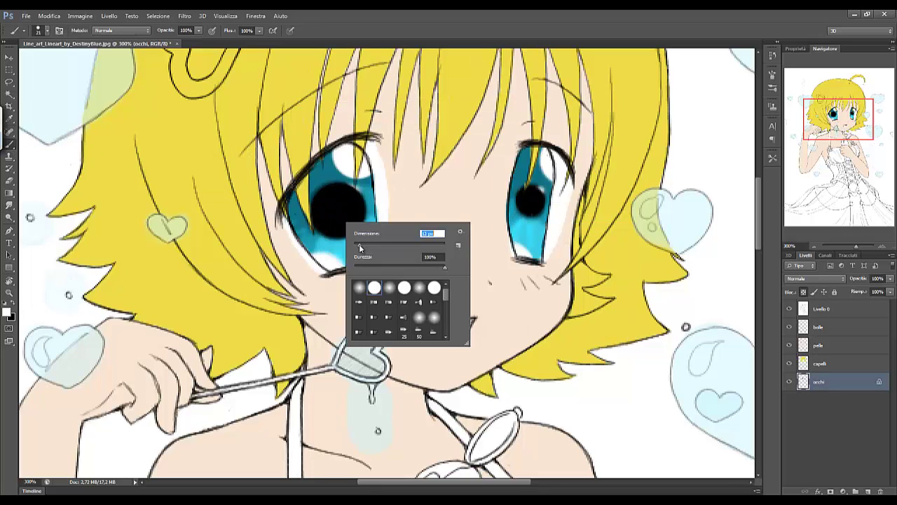
right_click(524, 218)
click(533, 191)
drag(856, 246, 850, 246)
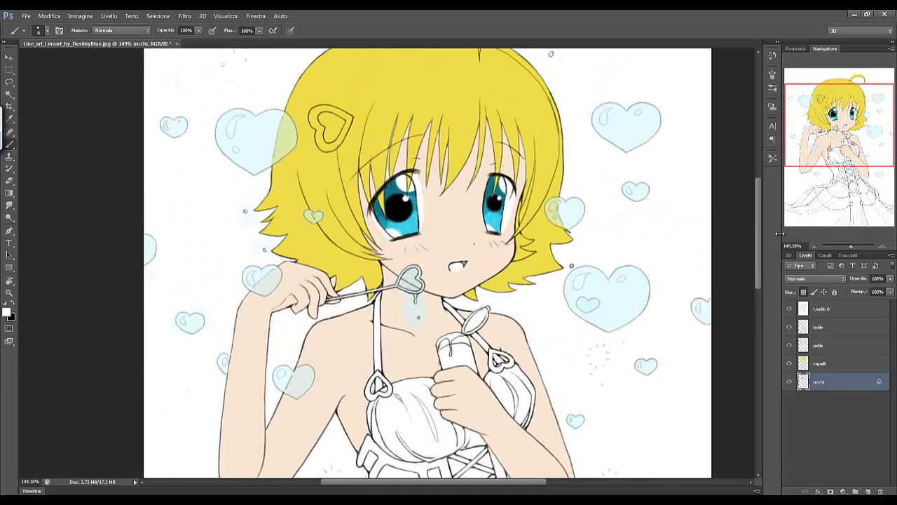
- Paint the right iris cyan with darker shading at the top and blend it
right_click(522, 220)
alt+click(499, 217)
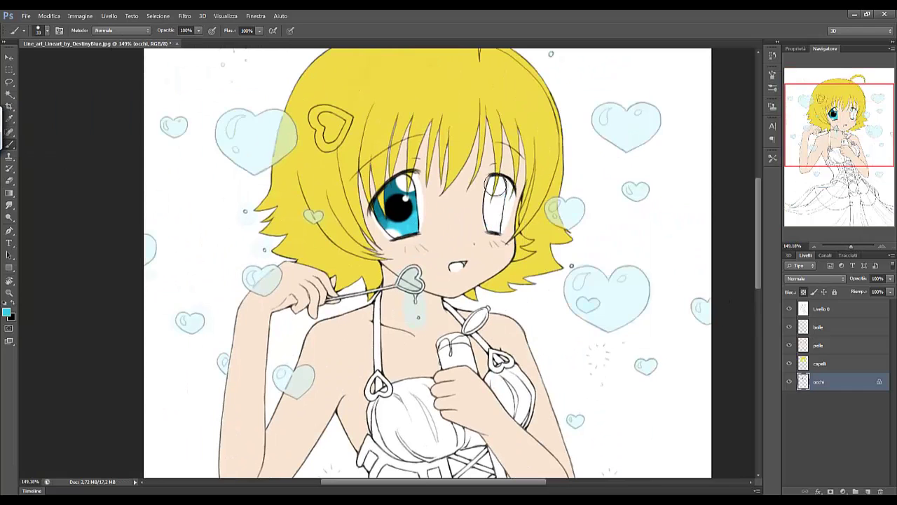
drag(494, 191, 500, 212)
drag(490, 175, 499, 203)
key(r)
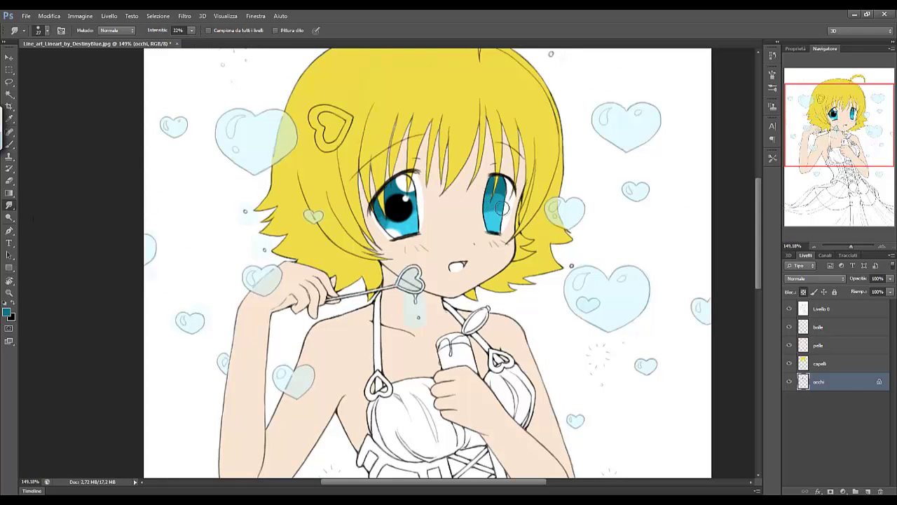
key(d)
key(b)
- Paint the right eye's black pupil, zoomed in on the eyes
right_click(491, 193)
key(Escape)
click(495, 198)
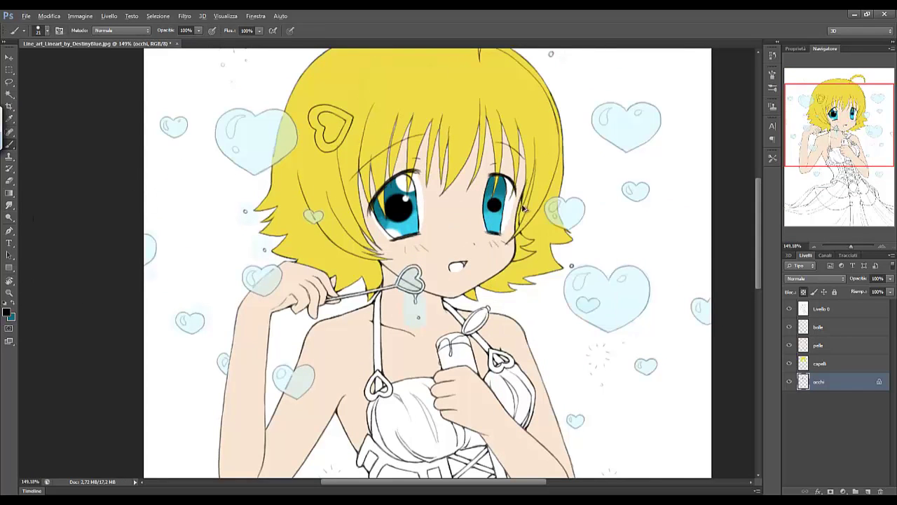
key(ctrl+plus)
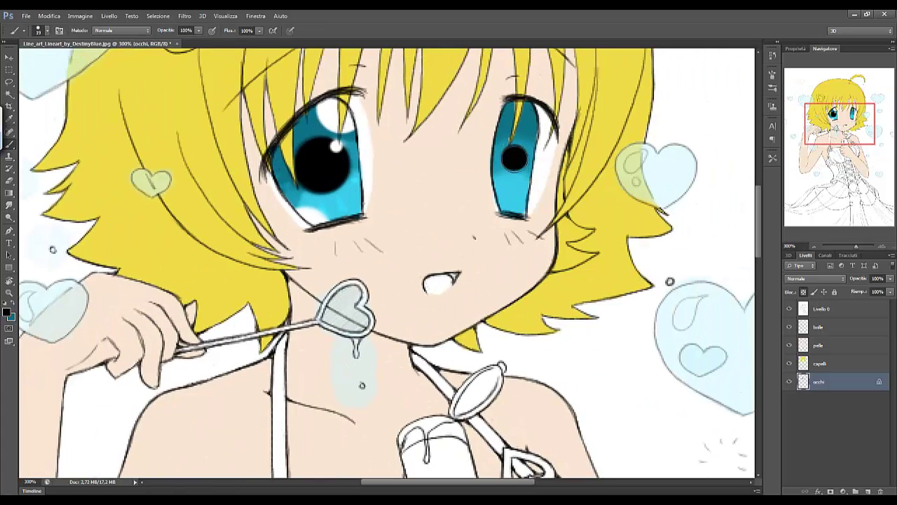
- Add white highlights with a 25 px brush, softening them with Smudge and Dodge
key(x)
right_click(534, 105)
click(526, 149)
right_click(555, 117)
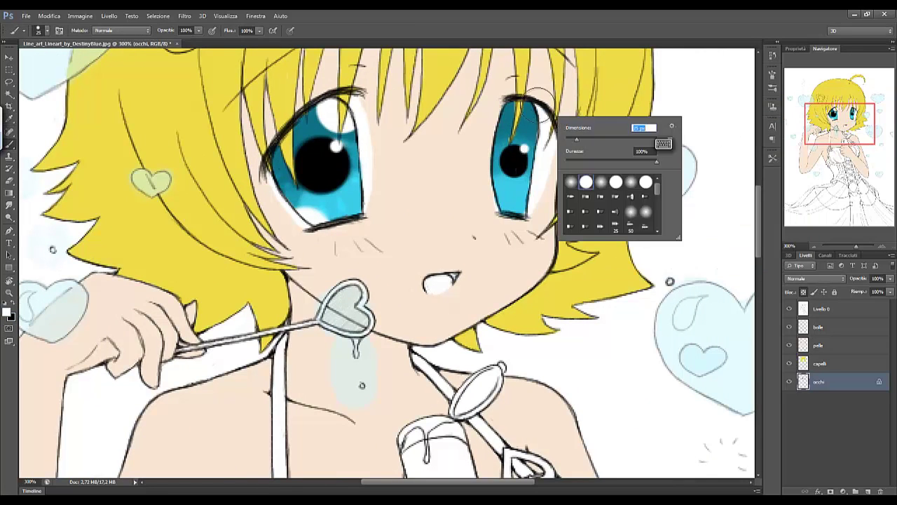
click(530, 111)
key(r)
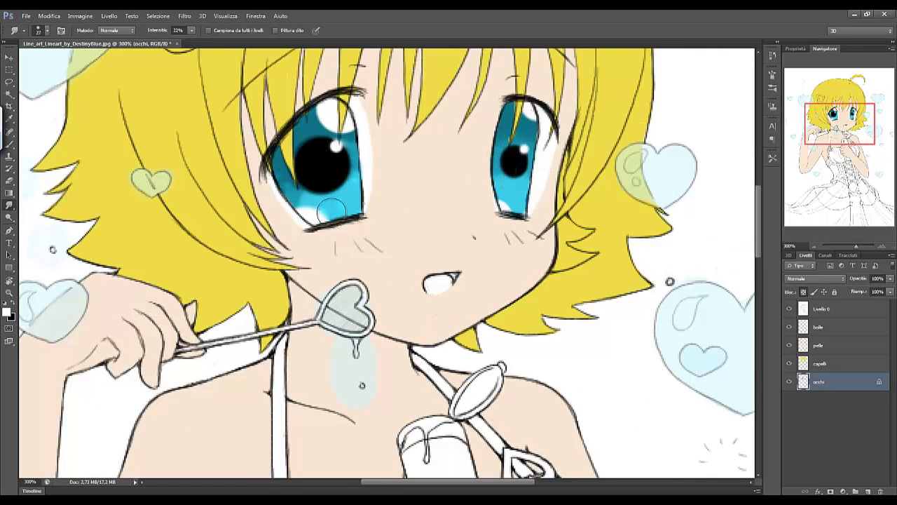
key(o)
key(b)
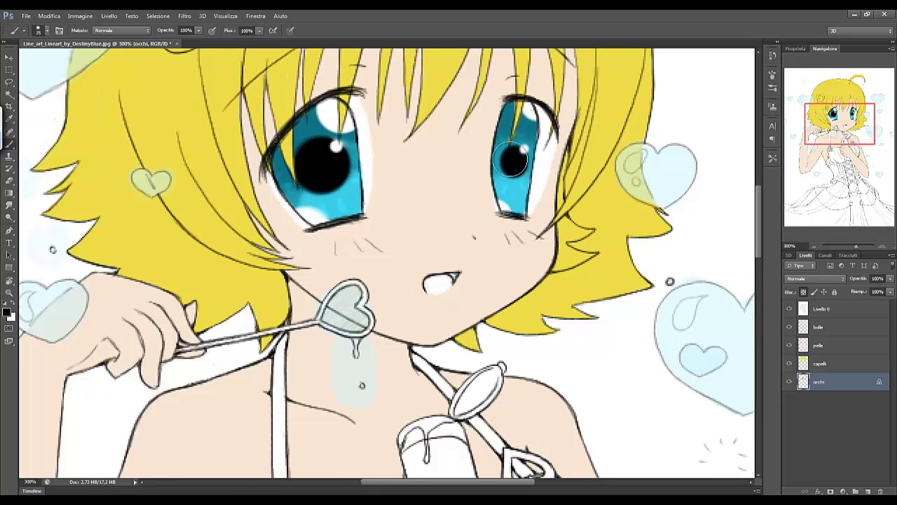
- Blend the right eye with Smudge and zoom out to the whole figure
key(x)
right_click(501, 200)
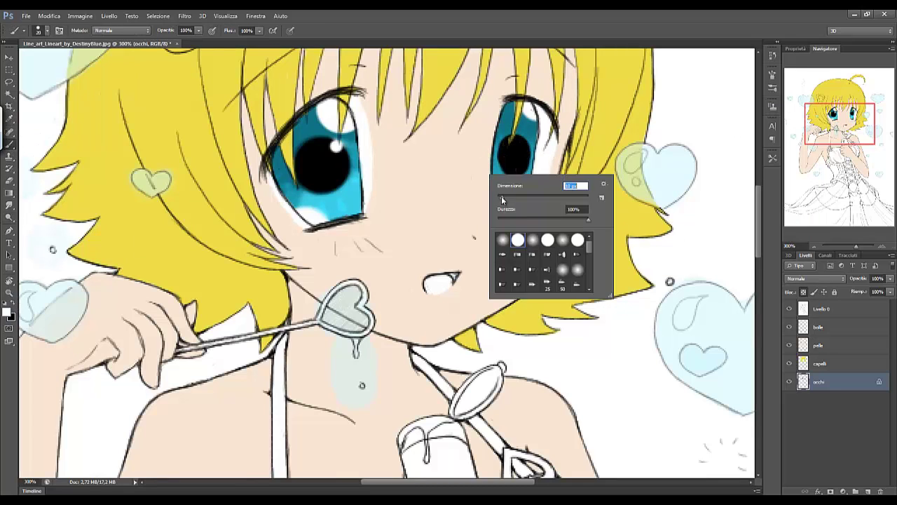
key(Escape)
key(r)
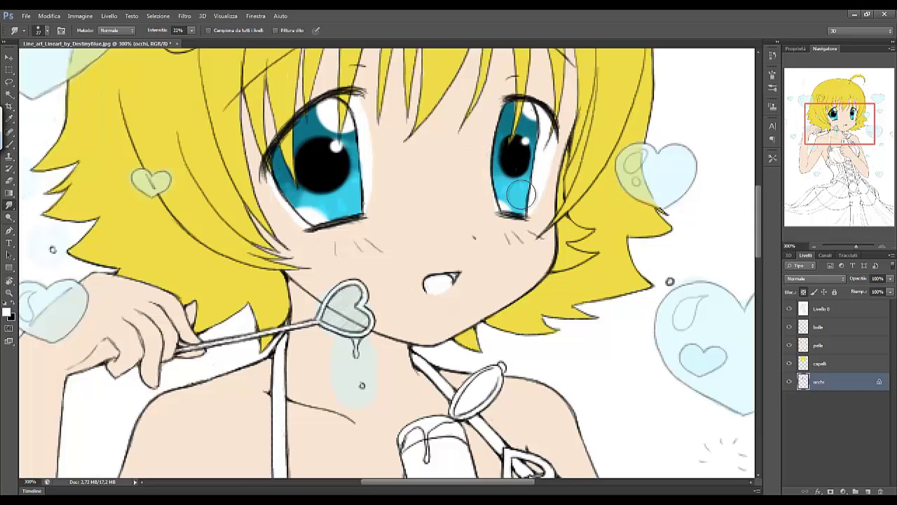
key(ctrl+1)
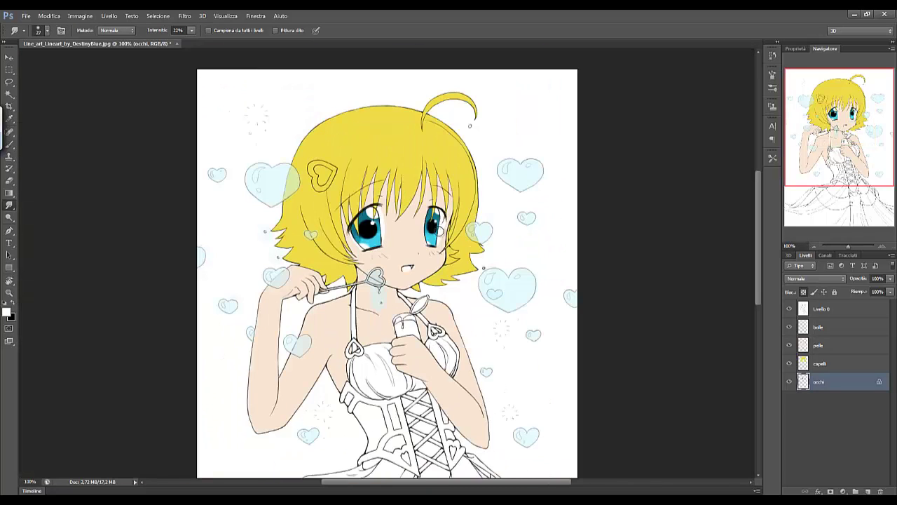
scroll(442, 181, down, 1)
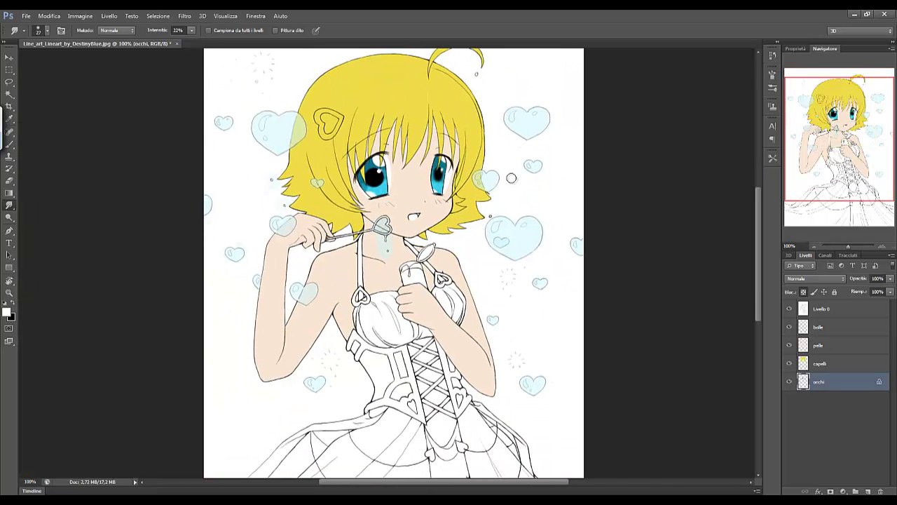
- Create a new bottom layer, vestito, for colouring the dress
key(e)
scroll(386, 211, up, 3)
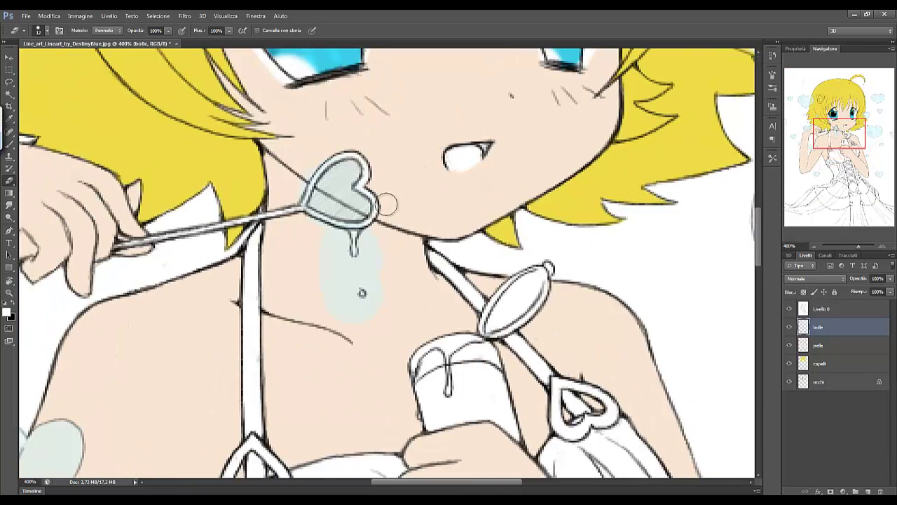
scroll(320, 224, down, 2)
scroll(320, 224, down, 5)
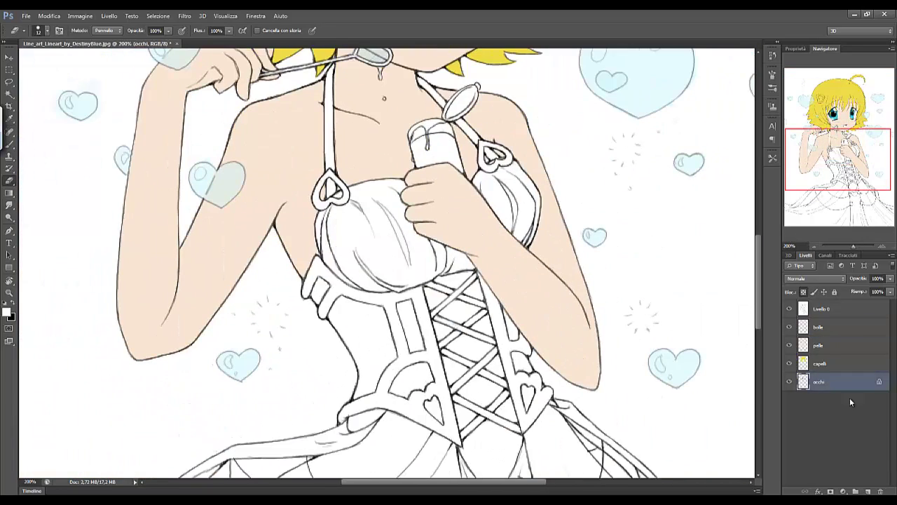
key(ctrl+shift+alt+n)
- Name the layer vestito and paint the dress straps and corset bright blue
key(Return)
key(b)
scroll(386, 245, up, 3)
click(7, 312)
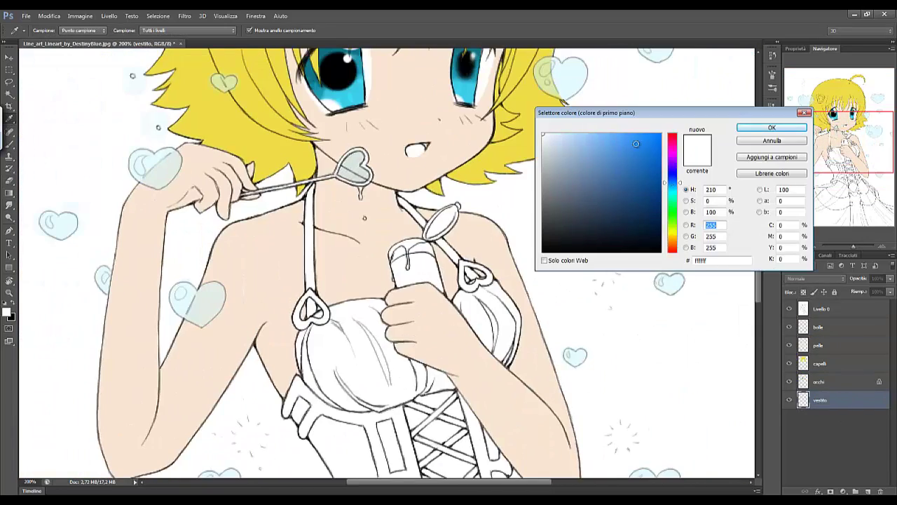
click(771, 126)
right_click(353, 228)
drag(309, 185, 308, 264)
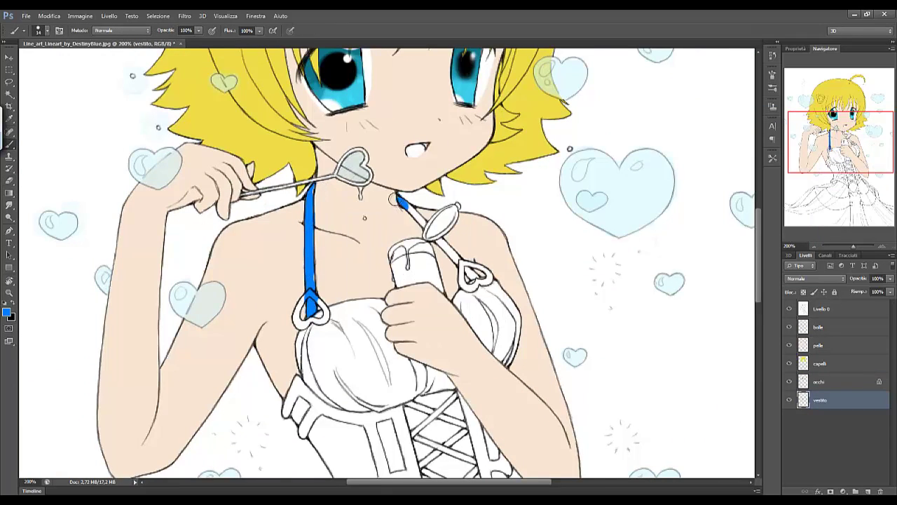
drag(394, 200, 479, 284)
scroll(478, 284, down, 3)
mouse_move(291, 298)
mouse_down()
mouse_move(328, 301)
mouse_move(420, 365)
mouse_move(409, 414)
mouse_move(329, 424)
mouse_move(393, 315)
mouse_move(494, 350)
mouse_move(510, 394)
mouse_up()
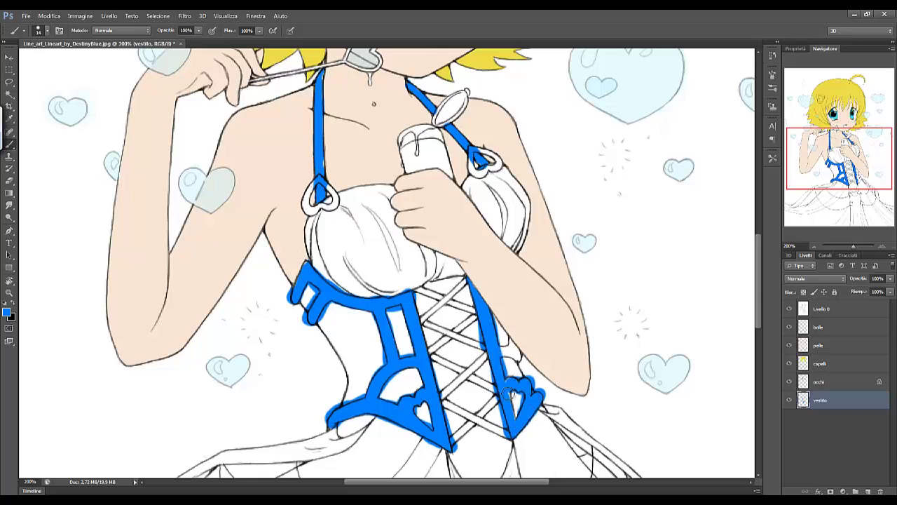
scroll(510, 395, down, 3)
- Add Livello 1 beneath vestito and paint the corset lacing a darker blue
click(7, 312)
click(801, 115)
drag(820, 399, 835, 427)
drag(295, 234, 353, 266)
drag(344, 224, 371, 309)
drag(302, 301, 375, 389)
drag(333, 351, 385, 386)
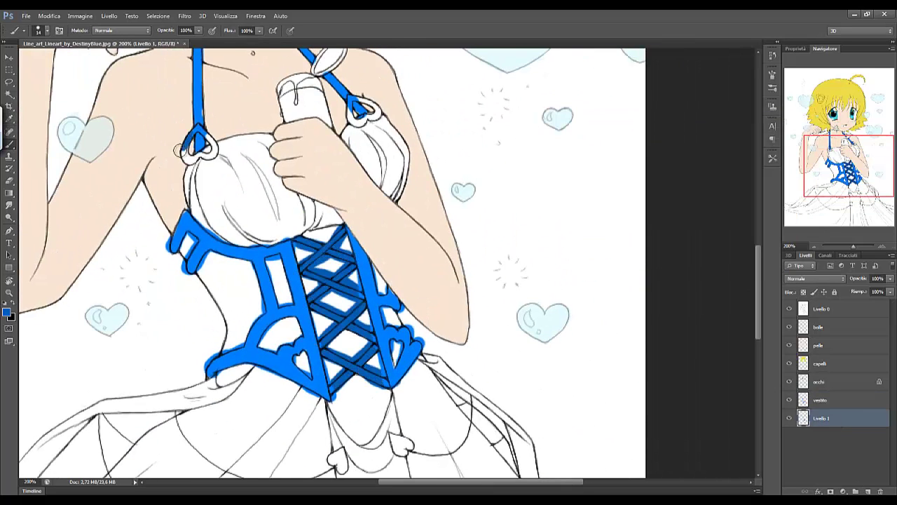
- Paint the dress hearts in the darker blue on Livello 1
drag(179, 149, 210, 146)
drag(350, 112, 373, 114)
scroll(373, 114, up, 3)
scroll(288, 309, down, 6)
drag(281, 302, 289, 316)
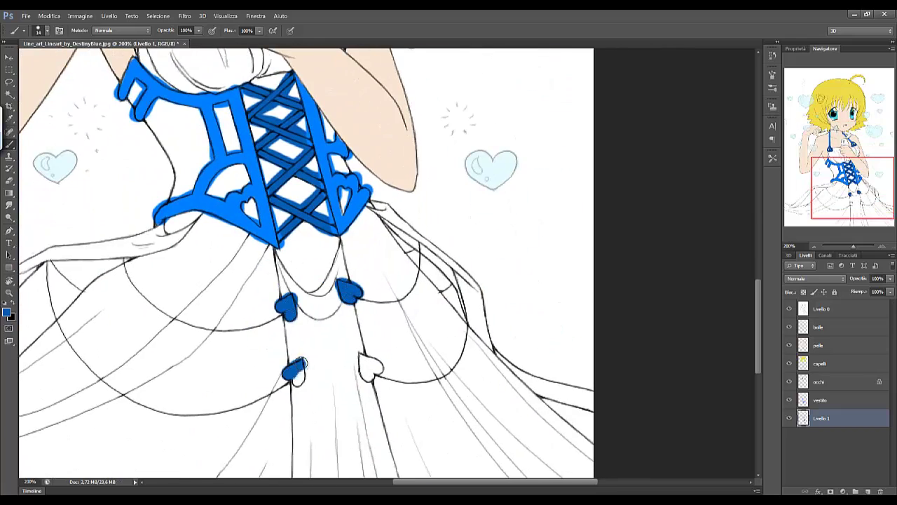
scroll(197, 203, up, 5)
drag(280, 134, 354, 124)
- Set the Eraser to size 1 and zoom in on the neck area
click(806, 327)
key(ctrl+plus)
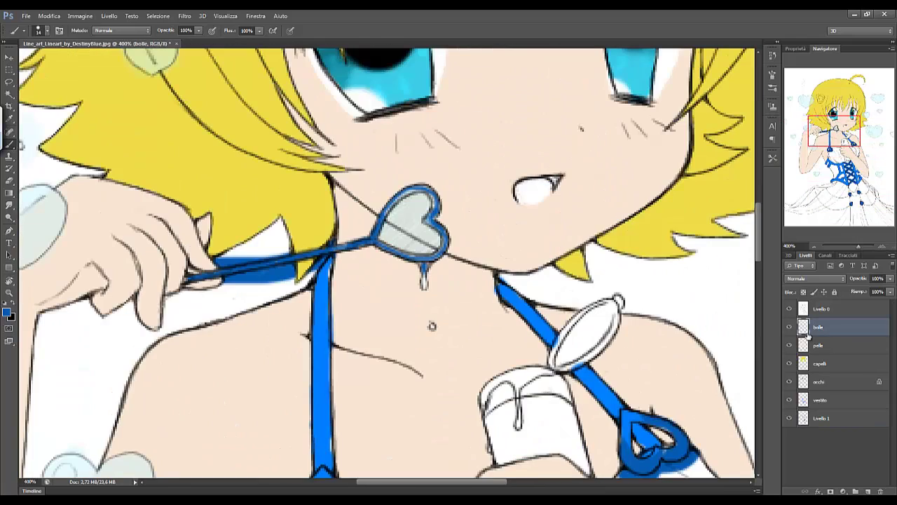
key(e)
right_click(459, 190)
key(Return)
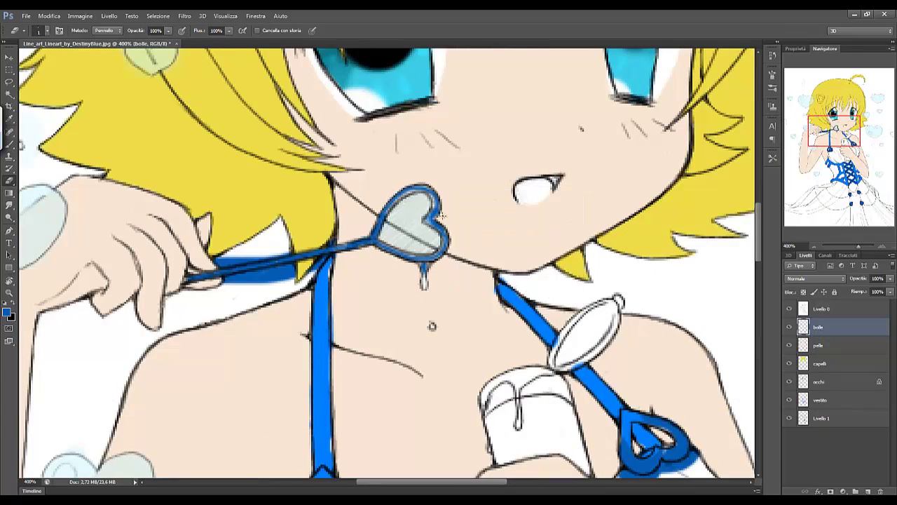
- Step through the pelle and bolle layers, reframe the neck and straps, and select vestito
key(alt+bracketleft)
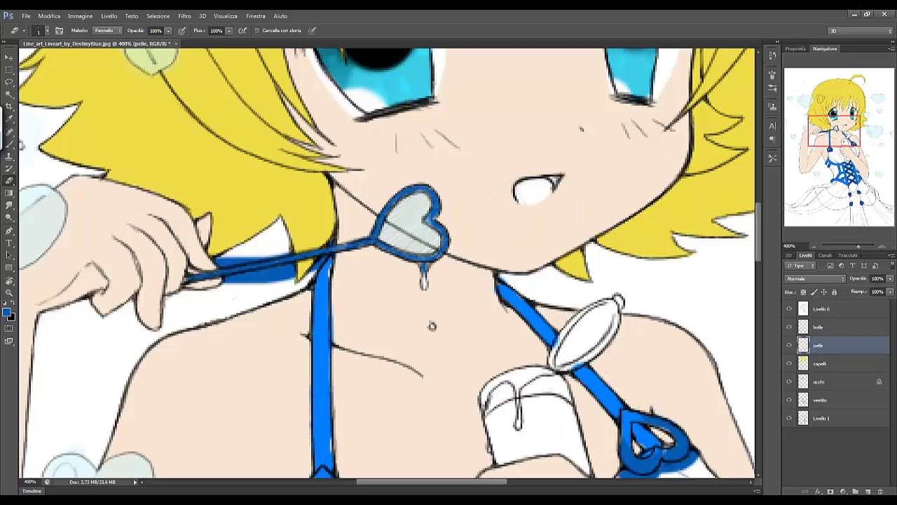
key(alt+bracketright)
key(alt+bracketleft)
key(b)
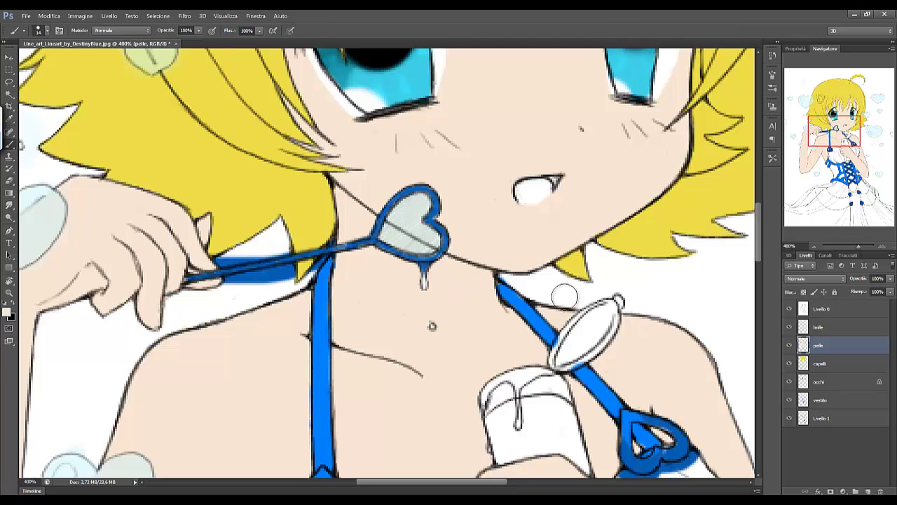
drag(472, 331, 316, 286)
key(e)
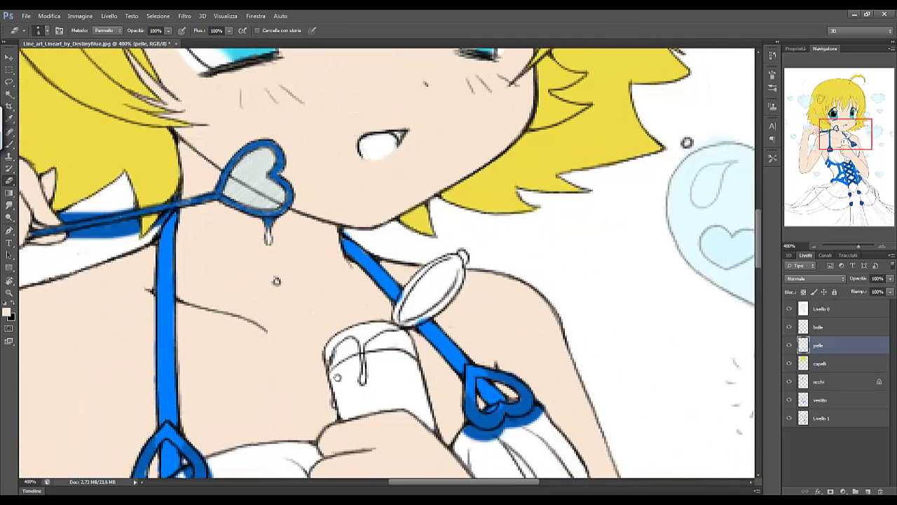
drag(336, 377, 373, 303)
click(795, 328)
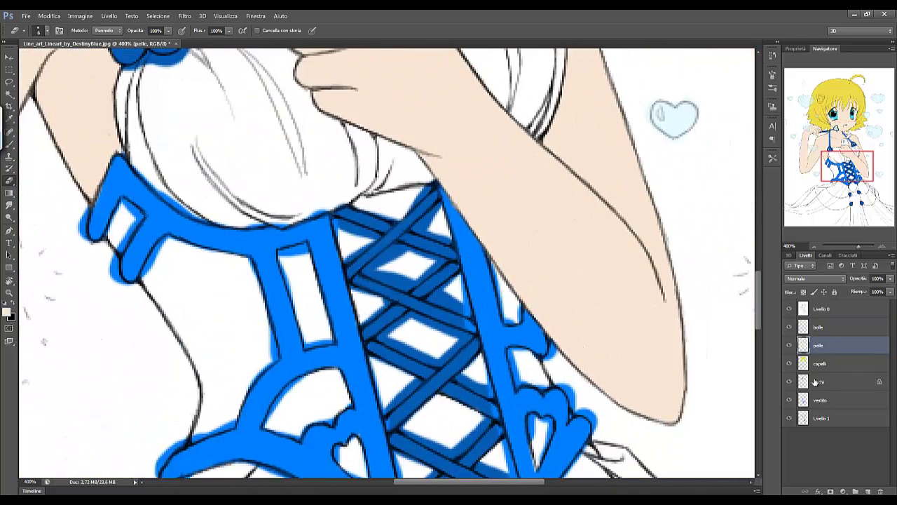
click(819, 400)
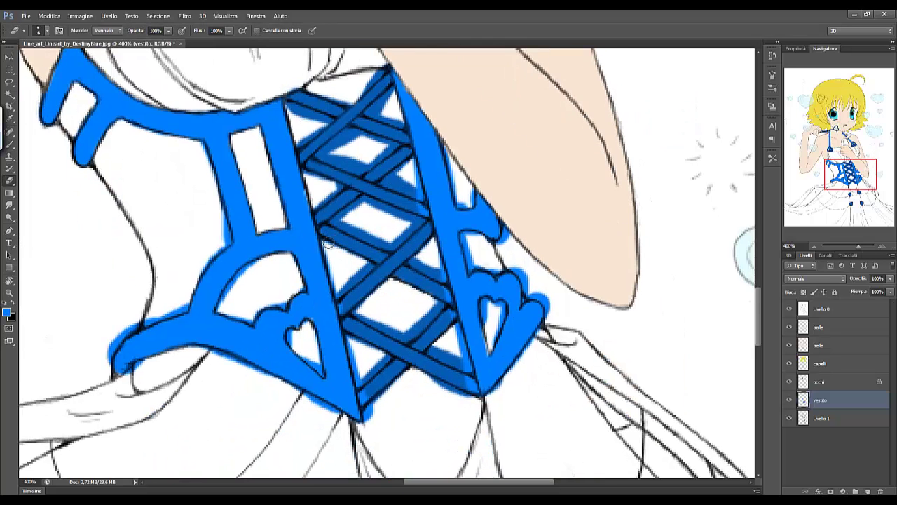
- Erase blue overspill along the corset's left, lower-left and right edges
drag(328, 244, 290, 385)
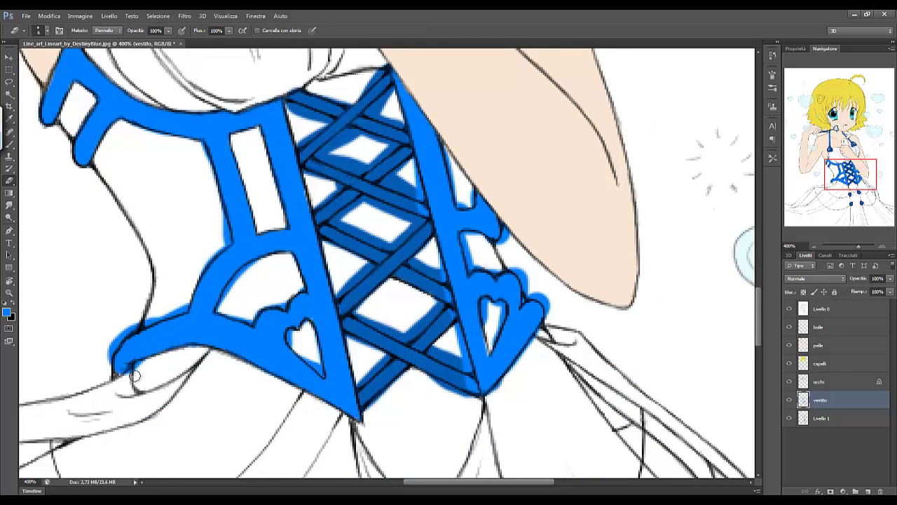
drag(199, 353, 111, 346)
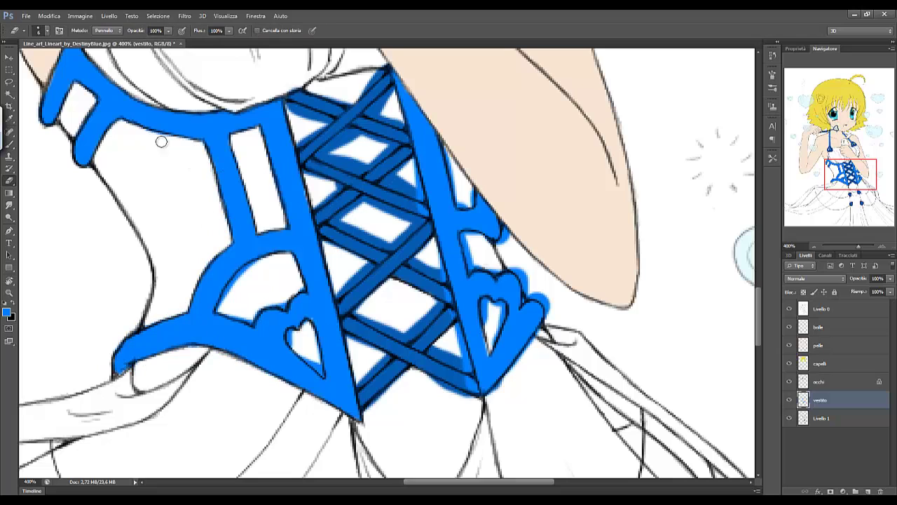
drag(257, 267, 228, 296)
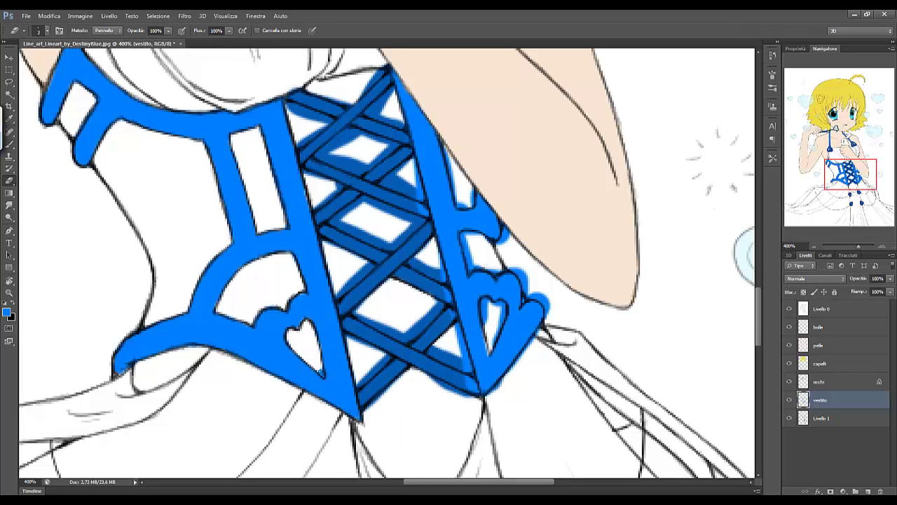
right_click(421, 319)
key(Return)
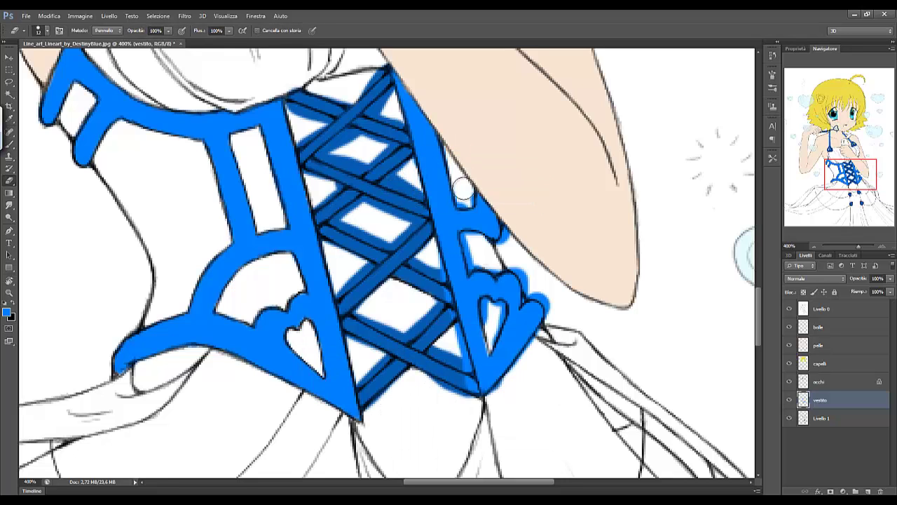
drag(463, 189, 476, 392)
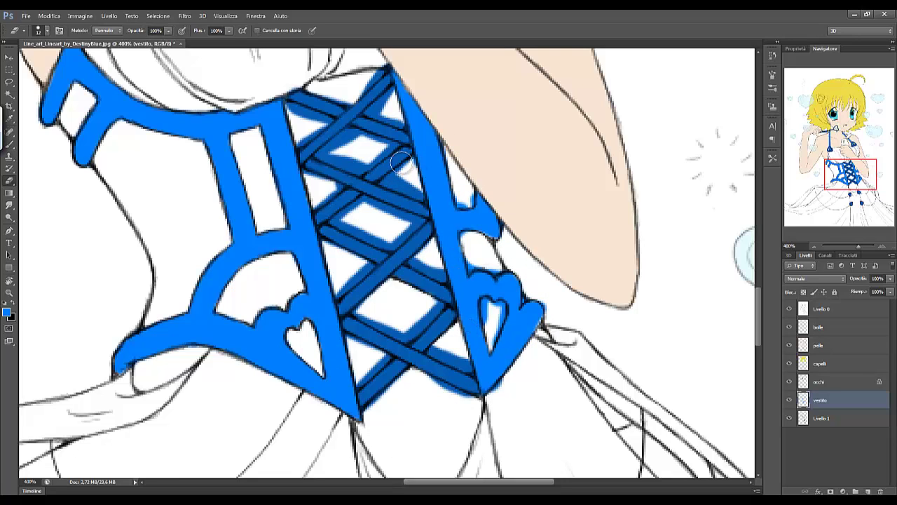
- With a smaller eraser on Livello 1, remove stray blue under the lacing and inside the diamond gaps
right_click(474, 208)
key(Return)
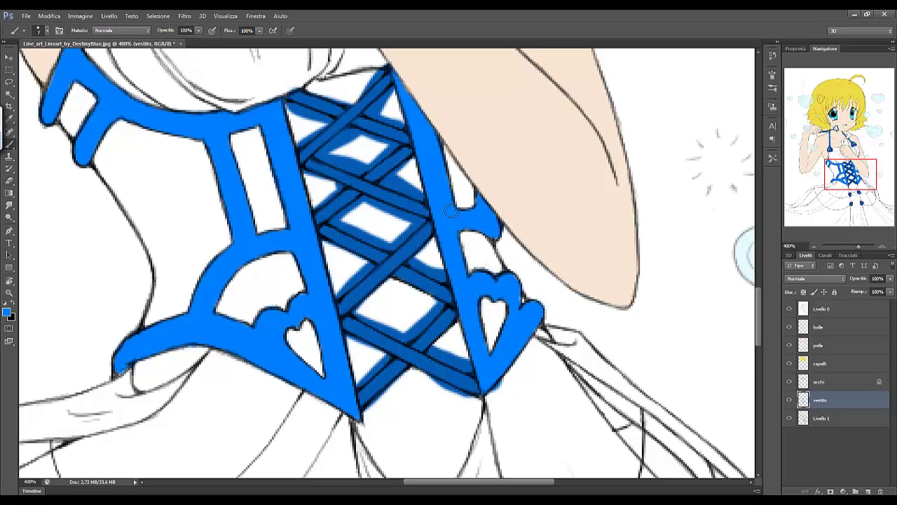
ctrl+click(388, 65)
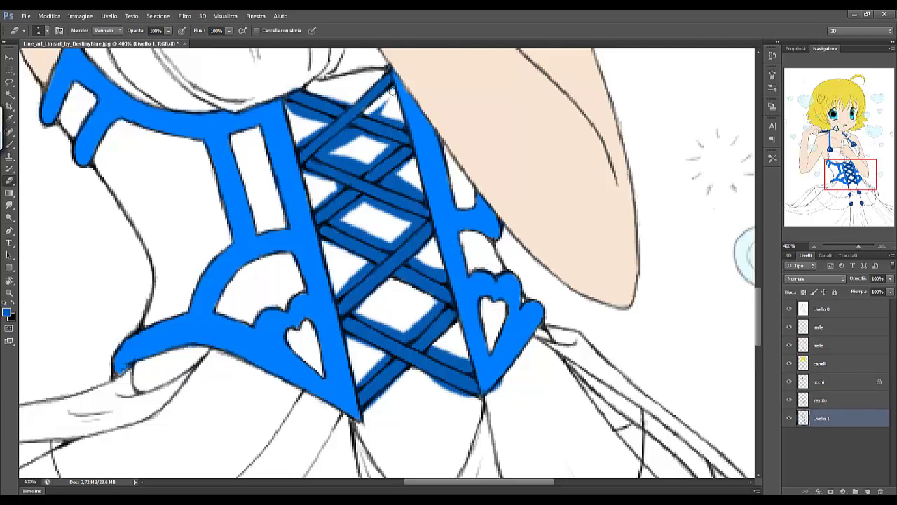
mouse_move(344, 102)
mouse_down()
mouse_move(298, 123)
mouse_move(324, 154)
mouse_up()
right_click(382, 151)
key(Escape)
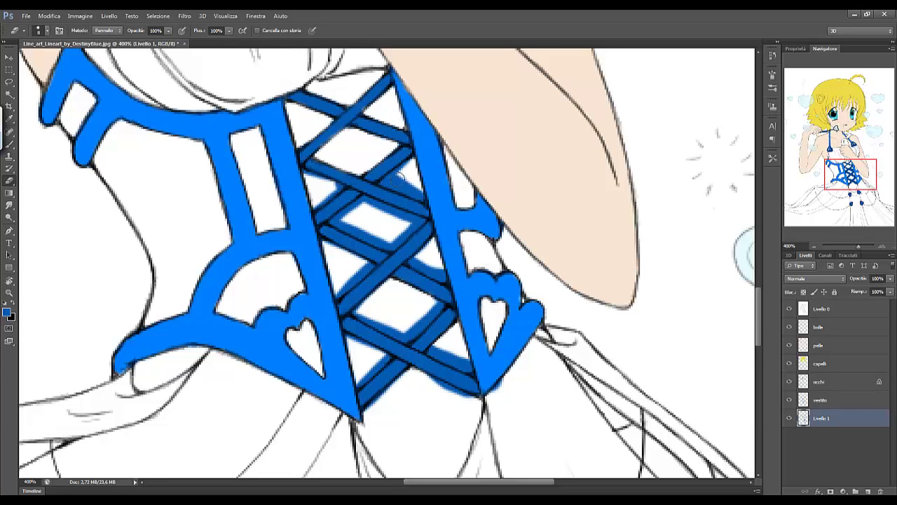
right_click(410, 188)
key(Return)
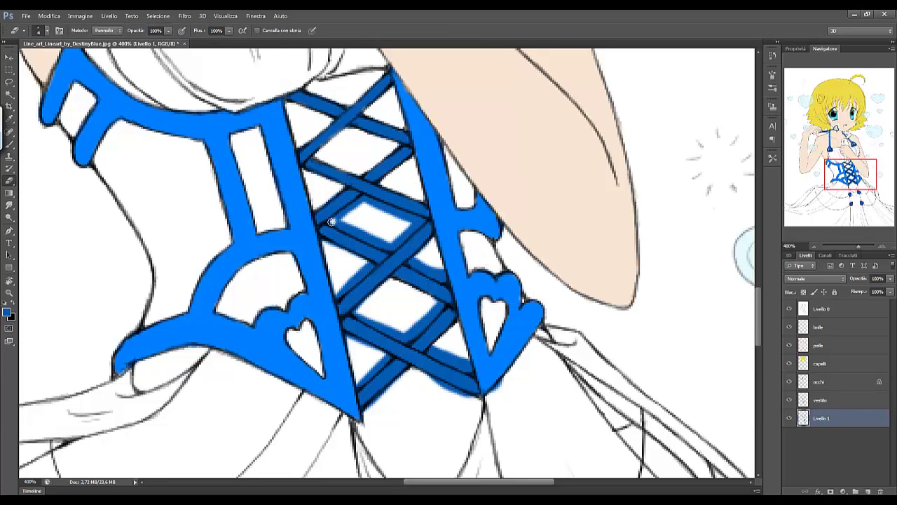
mouse_move(331, 221)
mouse_down()
mouse_move(397, 242)
mouse_move(410, 224)
mouse_move(418, 260)
mouse_up()
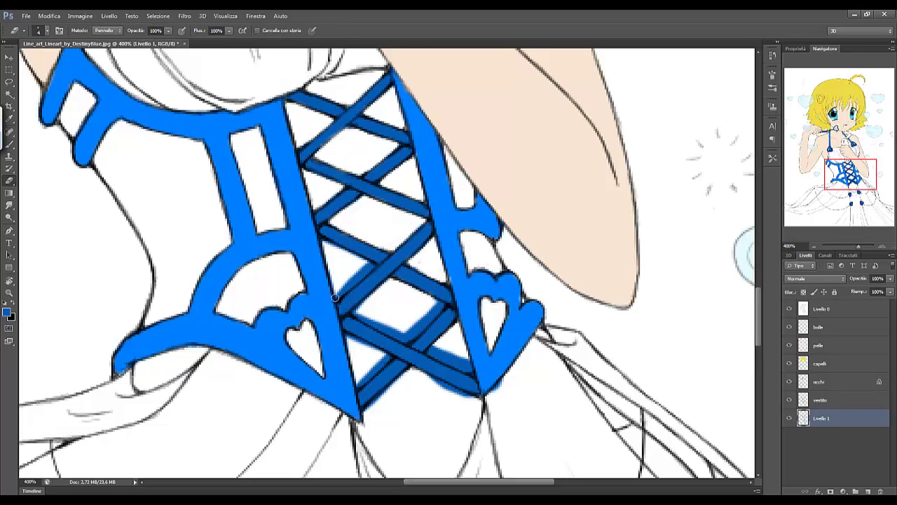
drag(366, 317, 405, 340)
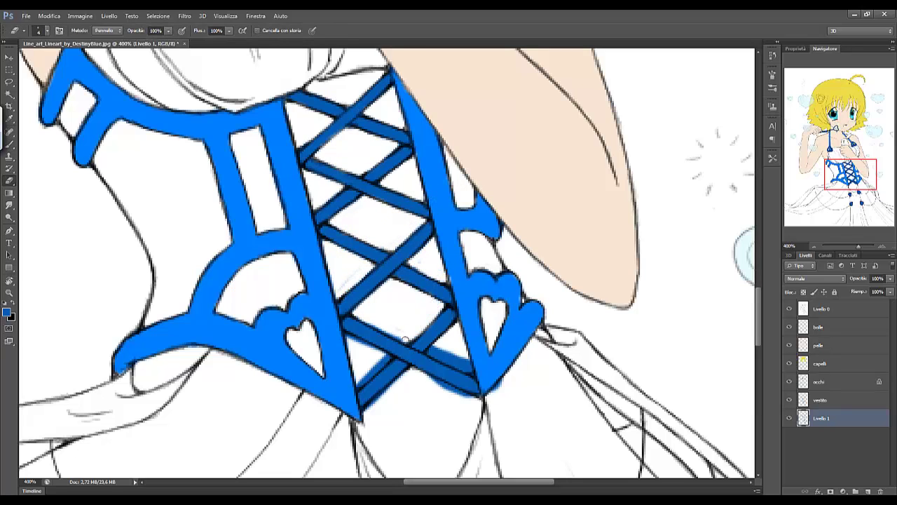
drag(397, 384, 462, 382)
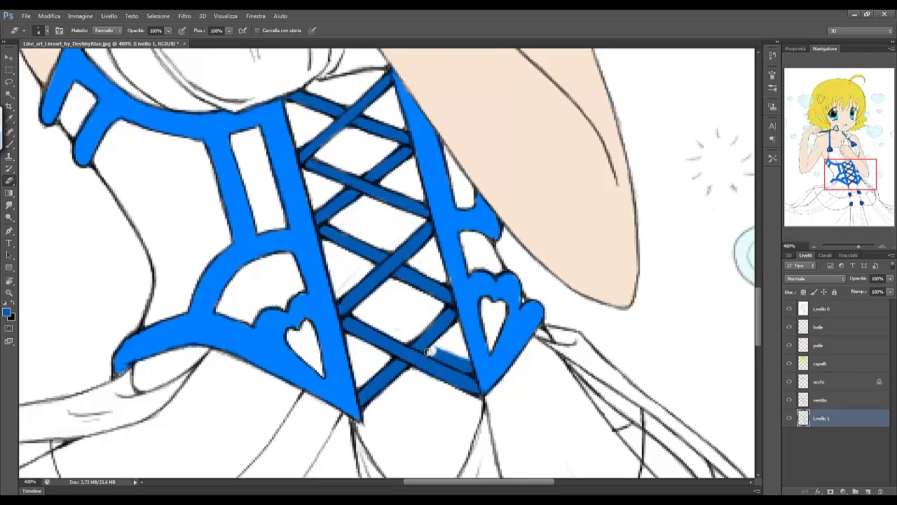
- Erase stray blue around the strap hearts and under the hand's strap, then add a new layer
scroll(456, 297, up, 5)
drag(241, 165, 247, 210)
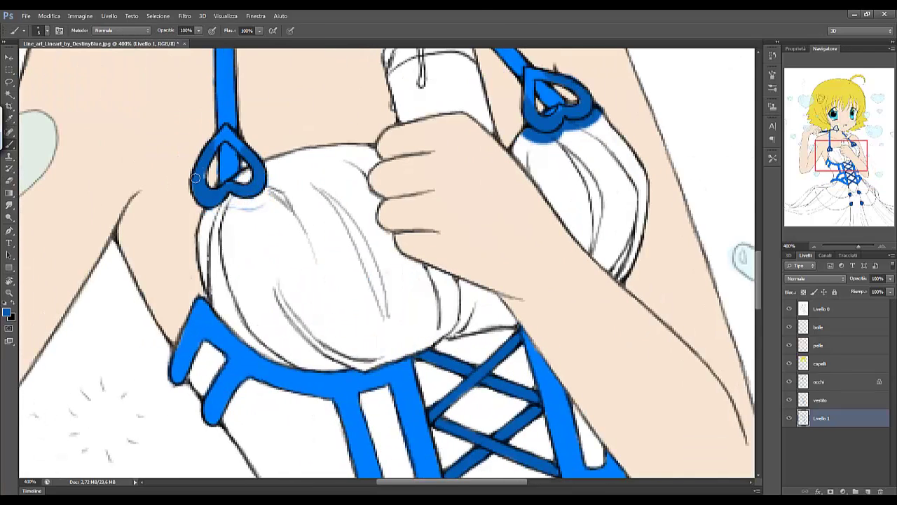
drag(547, 116, 594, 118)
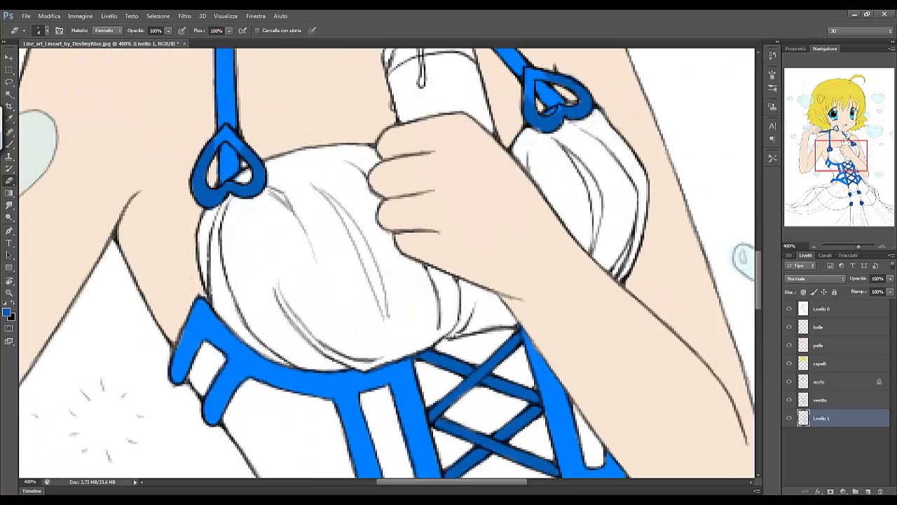
ctrl+alt+right_click(561, 115)
key(Escape)
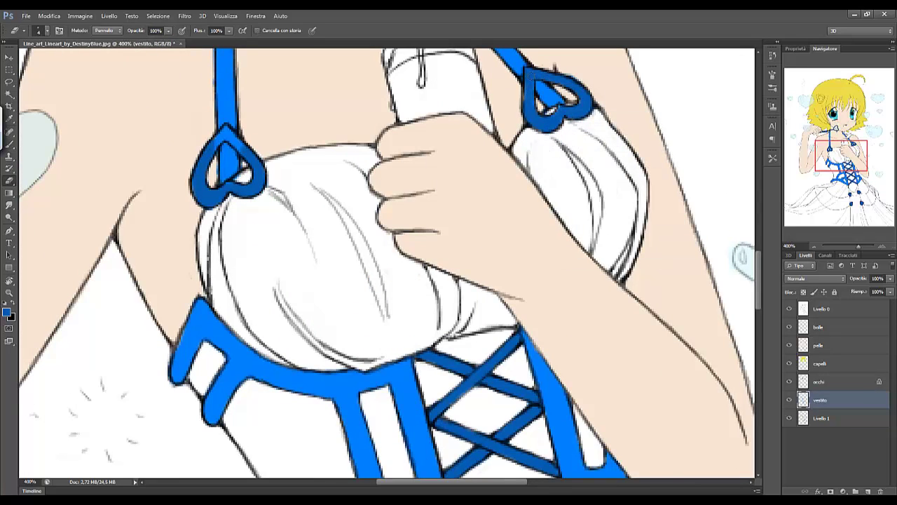
drag(310, 135, 379, 346)
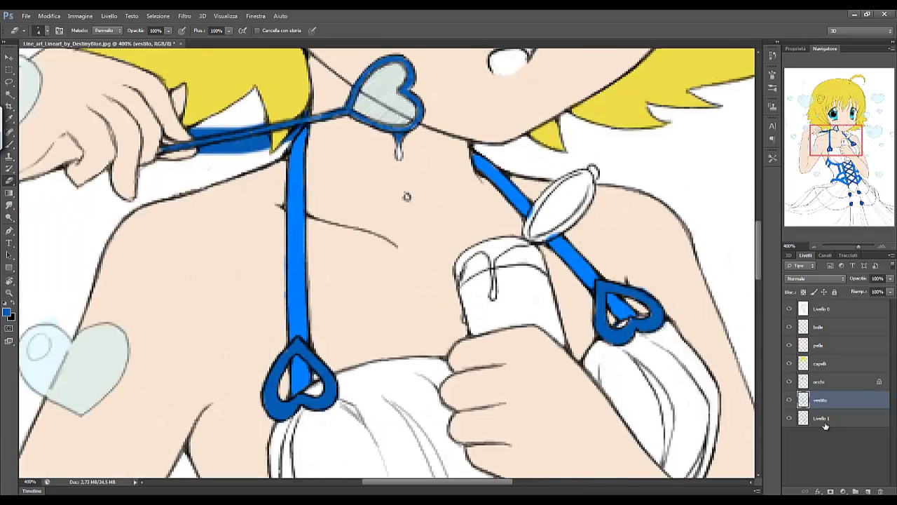
ctrl+alt+right_click(596, 315)
click(820, 417)
drag(200, 150, 213, 149)
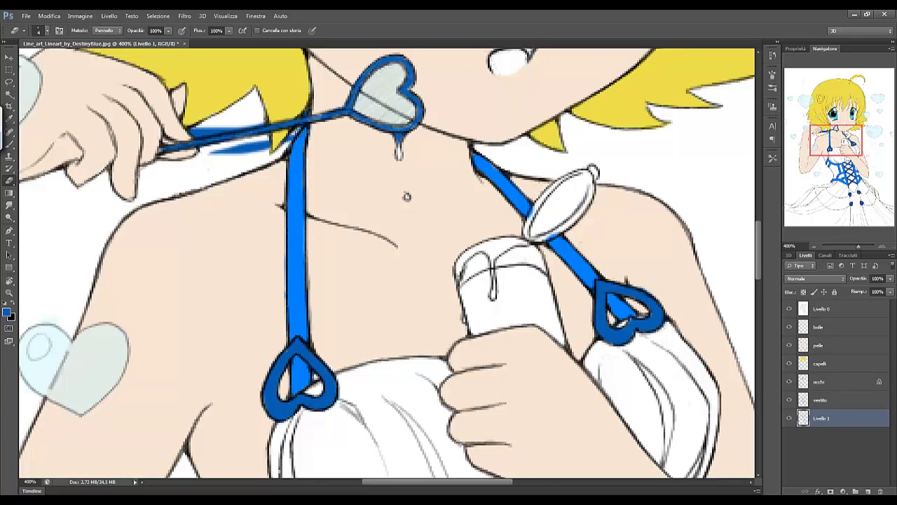
ctrl+click(867, 491)
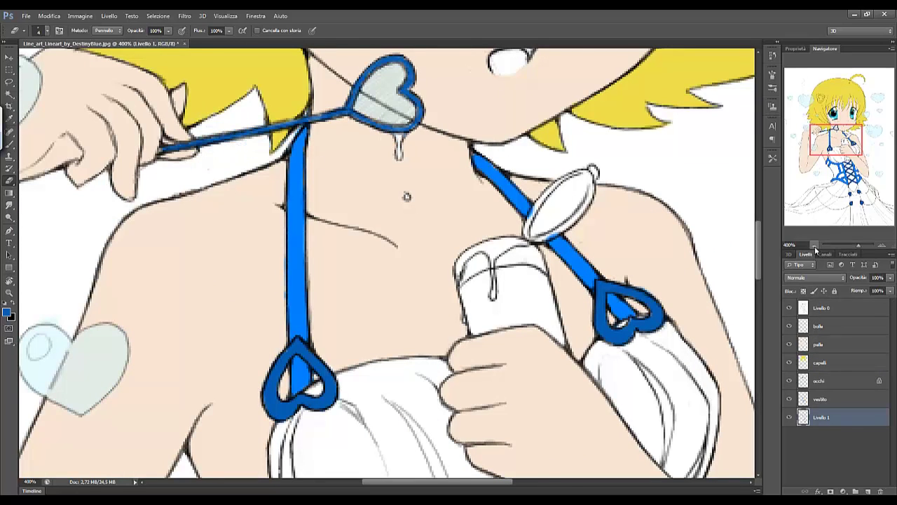
key(ctrl+1)
- Rename the new layer vestito2 and fill the corset body with dark navy
double_click(820, 435)
text(vestito2)
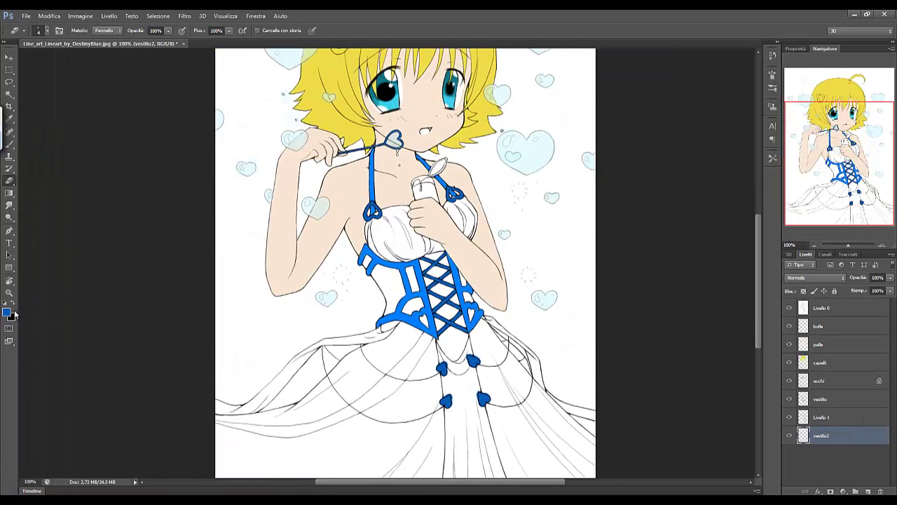
click(13, 313)
click(767, 125)
key(b)
drag(376, 269, 470, 298)
drag(421, 252, 462, 361)
- Set the Eraser to size 5 and step through the vestito, pelle and Livello 1 layers
click(819, 417)
key(e)
key(ctrl+plus)
key(ctrl+plus)
key(bracketleft)
key(bracketleft)
key(bracketleft)
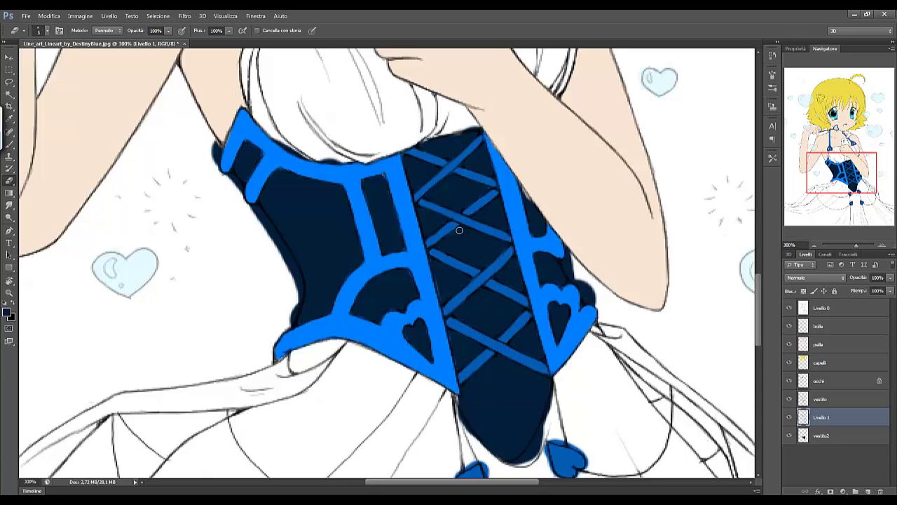
click(796, 398)
click(803, 343)
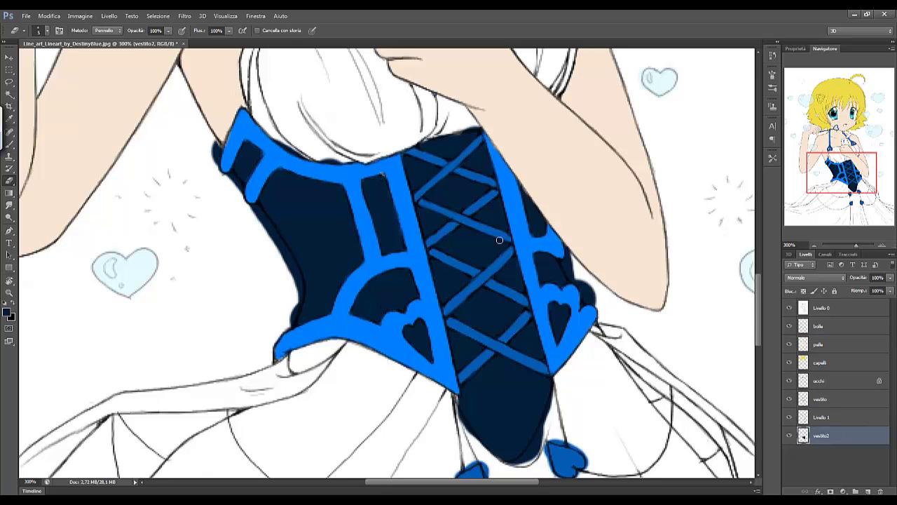
key(b)
click(832, 416)
click(827, 398)
right_click(587, 275)
key(e)
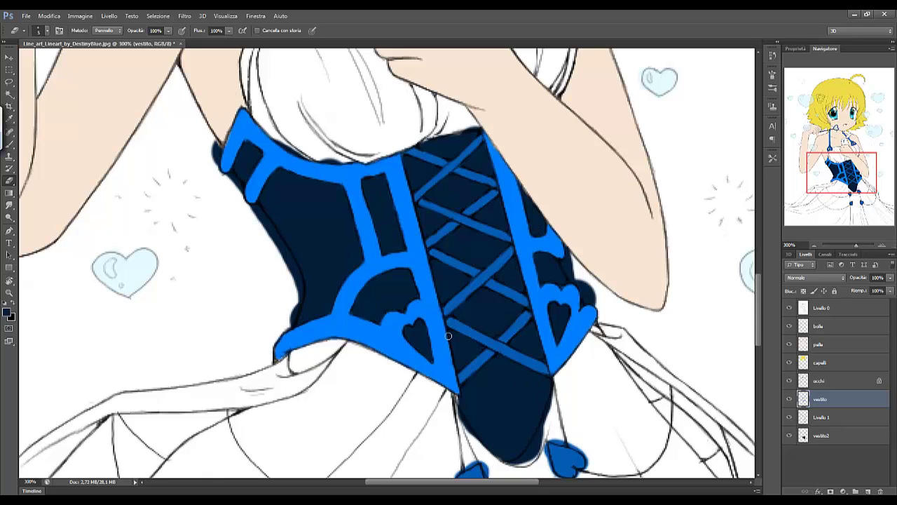
- Select vestito2 and inspect the corset's top and lower edges while switching between layers
click(817, 434)
scroll(461, 135, up, 2)
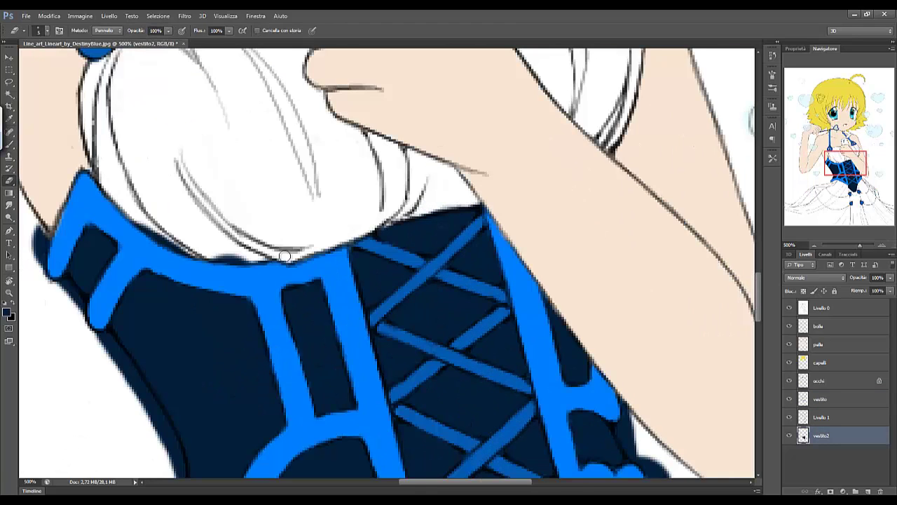
drag(114, 345, 153, 266)
key(alt+bracketright)
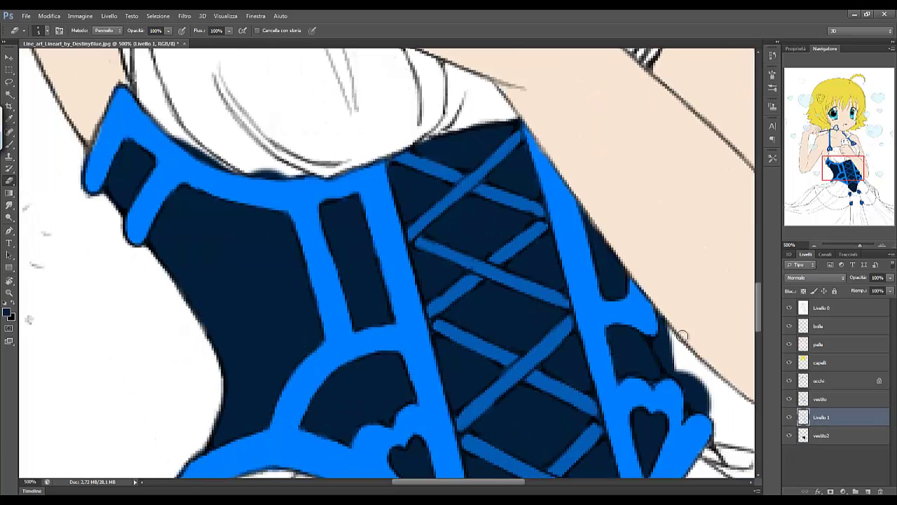
drag(550, 416, 466, 342)
drag(483, 429, 465, 262)
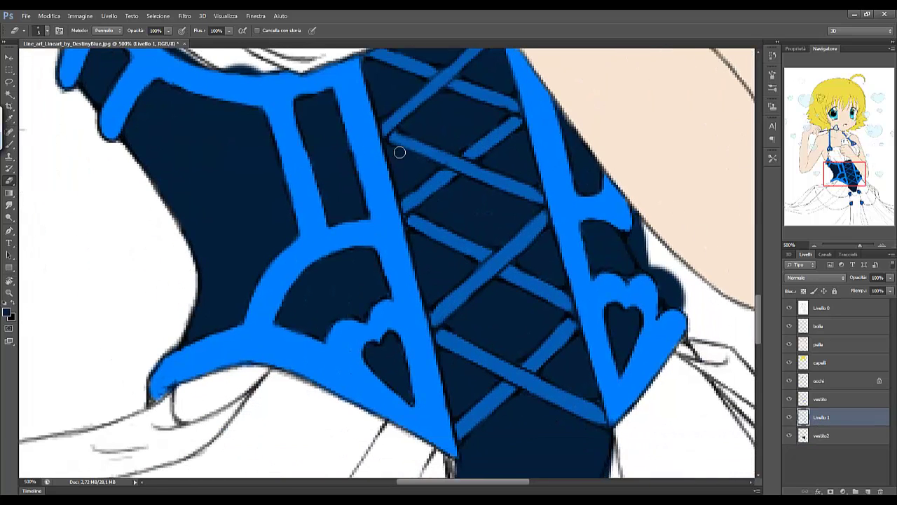
key(alt+bracketright)
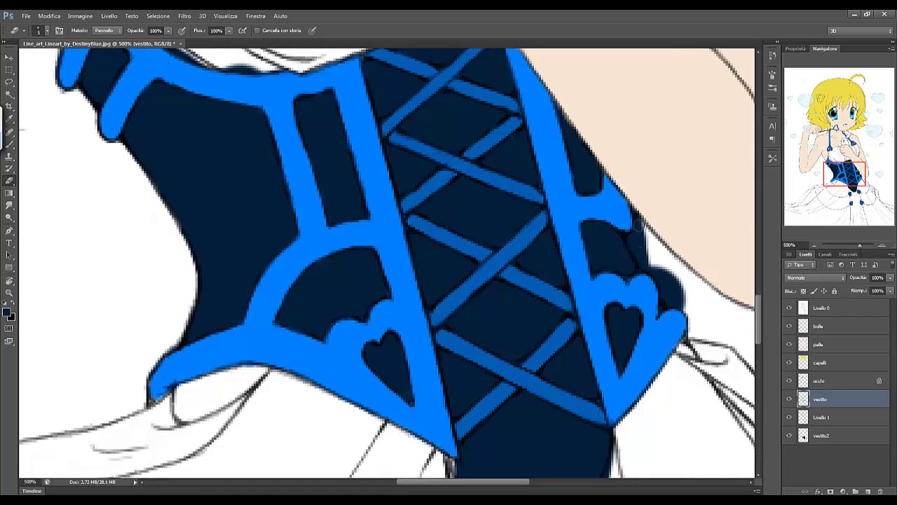
key(alt+bracketleft)
scroll(532, 155, up, 2)
key(alt+bracketleft)
- On Livello 1, erase overspill along the edges of the heart charms below the corset
key(alt+bracketright)
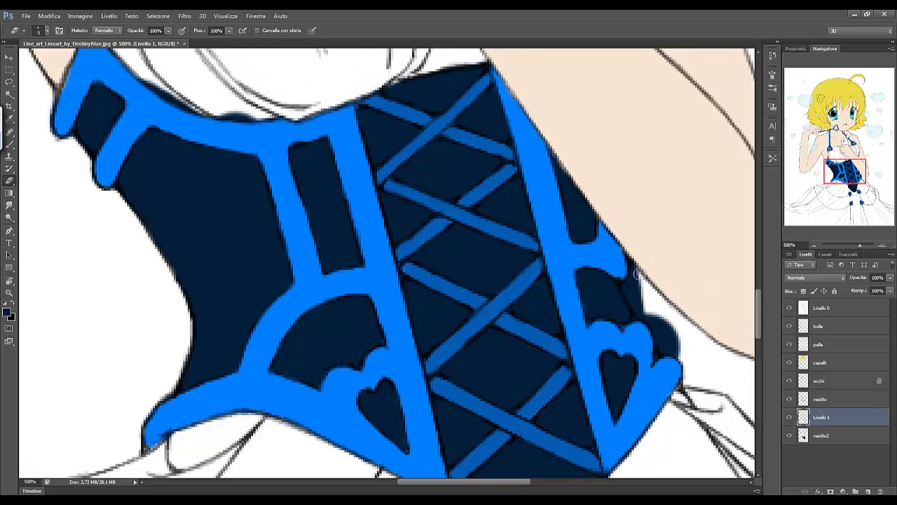
drag(636, 312, 550, 158)
drag(592, 403, 551, 254)
key(b)
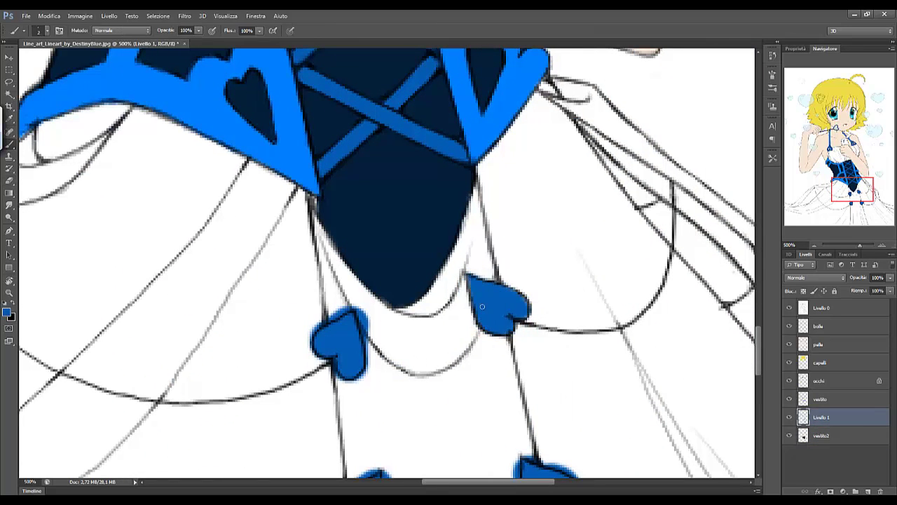
key(e)
drag(354, 310, 375, 354)
drag(477, 365, 379, 194)
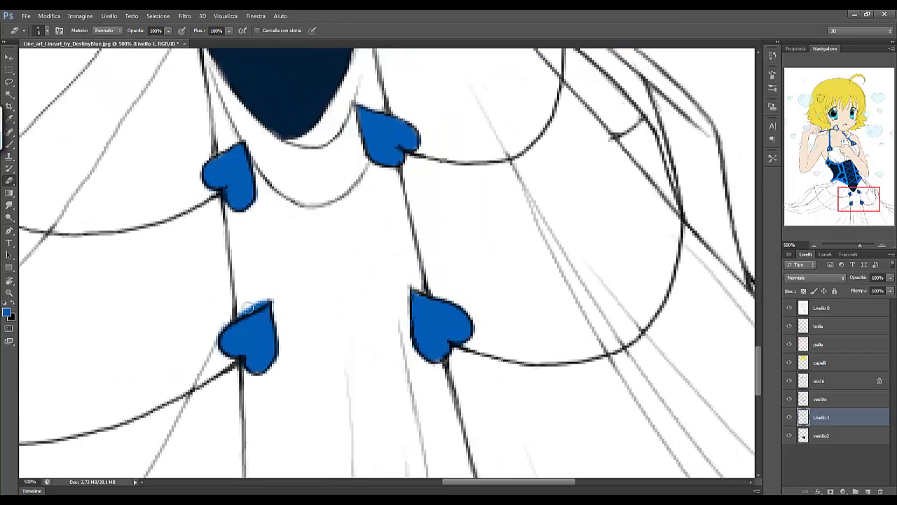
key(b)
drag(440, 288, 539, 389)
- Zoom out, select vestito2 and choose a light blue foreground colour
key(ctrl+1)
click(820, 435)
key(e)
right_click(348, 170)
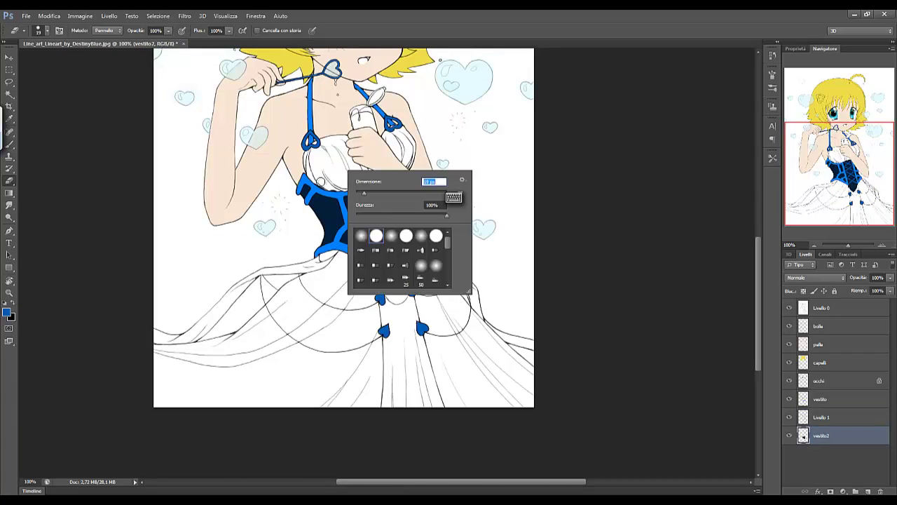
key(Escape)
key(b)
click(6, 312)
click(771, 126)
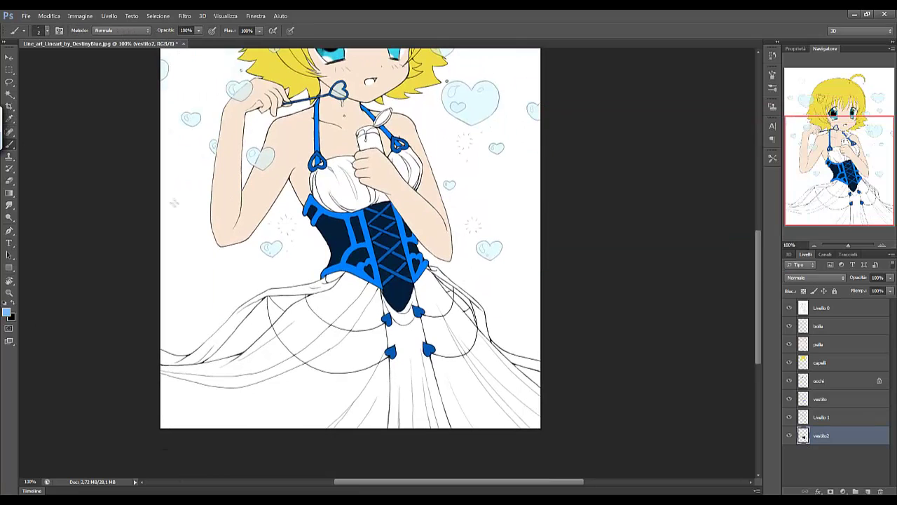
right_click(301, 321)
key(Escape)
- Move the occhi layer below Livello 1 in the Layers panel
click(820, 398)
drag(820, 380, 829, 420)
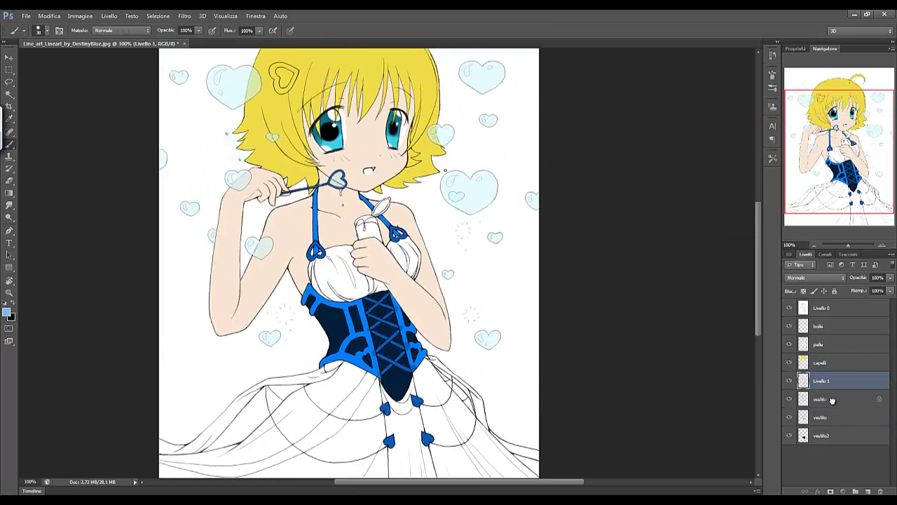
click(829, 384)
click(820, 399)
- Change the foreground colour, enlarge the brush and select the occhi layer
click(7, 312)
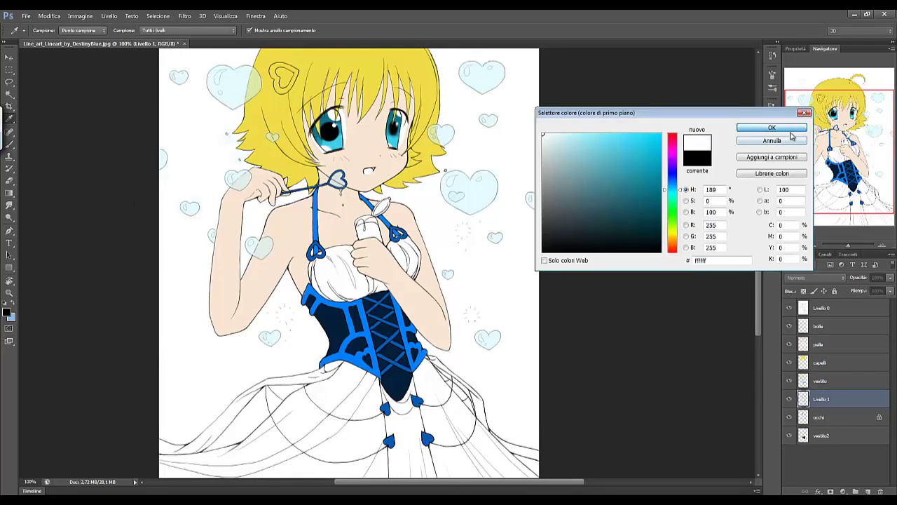
click(771, 124)
key(ctrl+plus)
key(ctrl+plus)
key(ctrl+plus)
right_click(599, 221)
key(Escape)
key(bracketright)
key(bracketright)
key(bracketright)
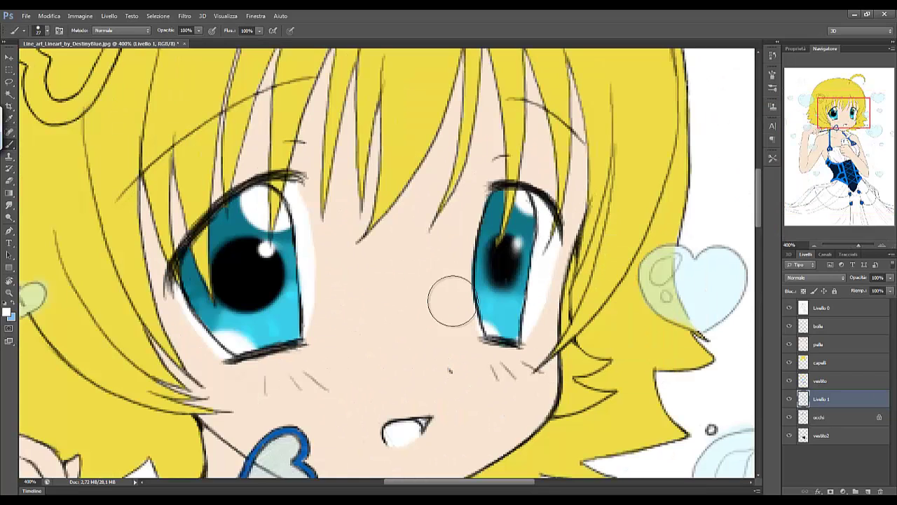
key(ctrl+minus)
key(ctrl+minus)
click(820, 417)
- Paint the mouth dark red 98141e and add Livello 2 below vestito2
click(6, 312)
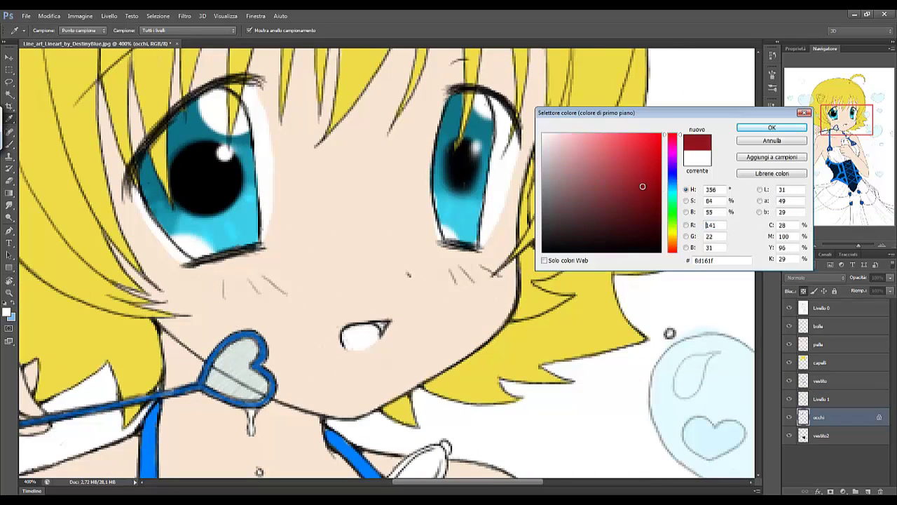
click(743, 129)
right_click(348, 262)
key(Escape)
key(ctrl+plus)
key(ctrl+plus)
drag(351, 331, 361, 334)
click(6, 312)
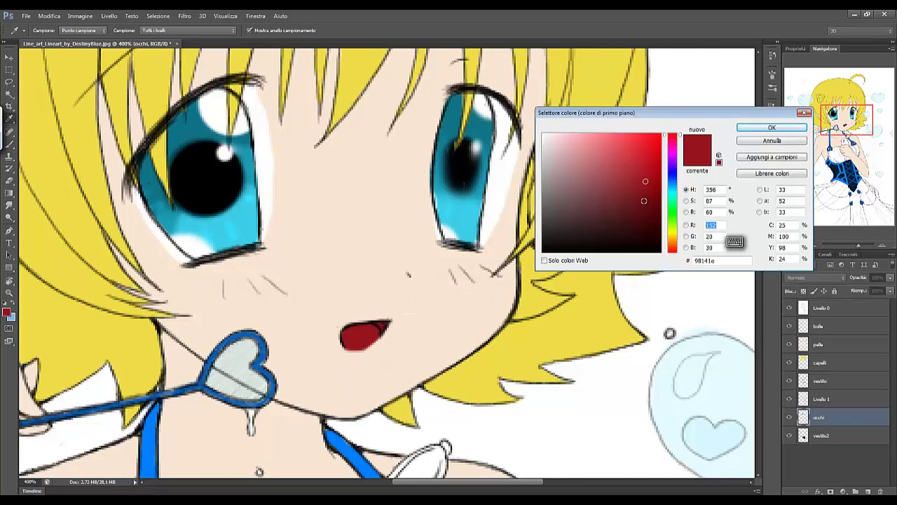
click(773, 124)
click(827, 435)
ctrl+click(868, 492)
- Paint light blue over the gathered bodice top, the right bodice and the full skirt
key(ctrl+minus)
key(ctrl+minus)
key(ctrl+minus)
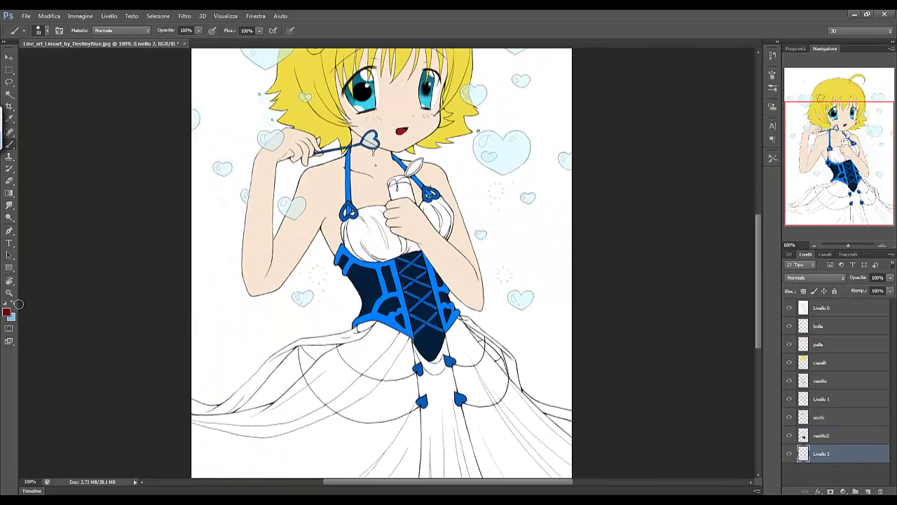
key(x)
mouse_move(350, 210)
mouse_down()
mouse_move(364, 252)
mouse_move(431, 210)
mouse_move(449, 232)
mouse_up()
drag(378, 329, 294, 378)
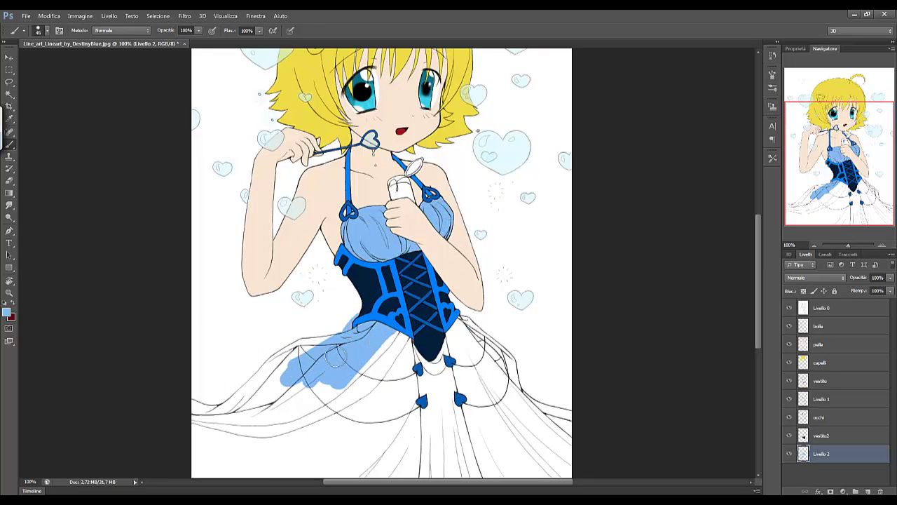
mouse_move(329, 351)
mouse_down()
mouse_move(204, 420)
mouse_move(460, 384)
mouse_move(554, 449)
mouse_up()
scroll(490, 420, down, 3)
right_click(238, 343)
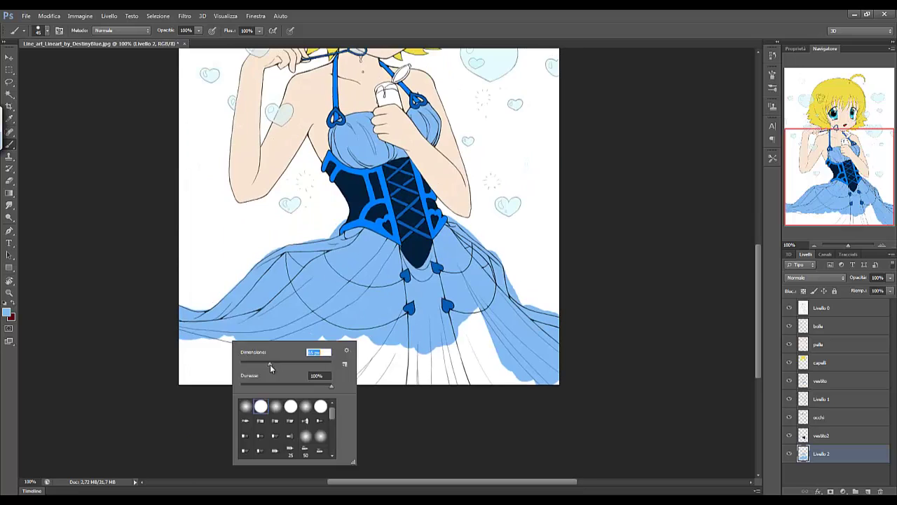
drag(210, 421, 525, 374)
- Select the vestito2 layer, zoom in and make the brush slightly smaller
scroll(421, 280, up, 3)
click(817, 344)
scroll(379, 281, down, 2)
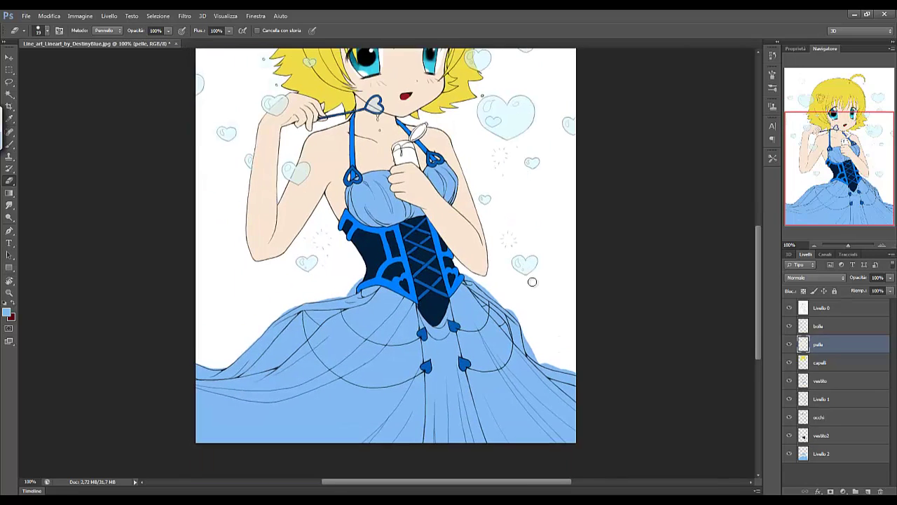
click(821, 435)
key(ctrl+plus)
key(ctrl+plus)
right_click(311, 233)
key(Return)
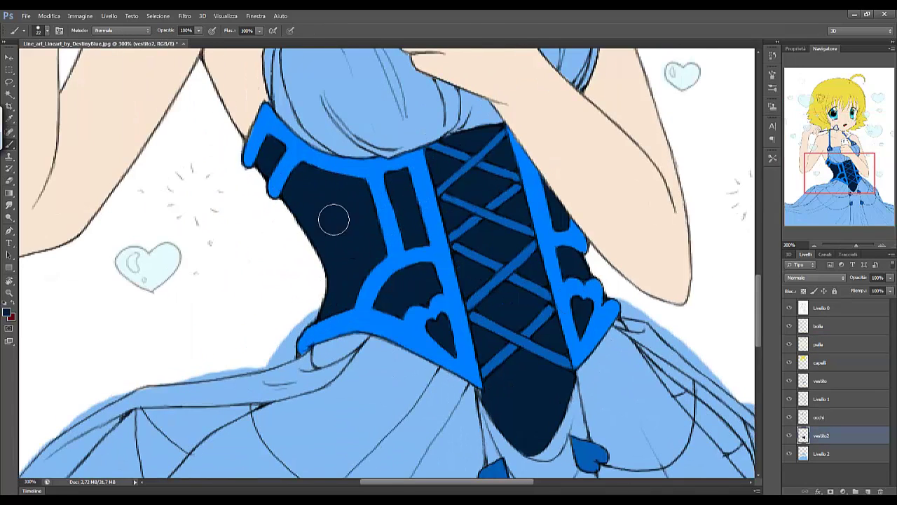
- Erase the yellow inside the heart-shaped hair clip on the capelli layer
scroll(449, 280, up, 5)
key(e)
click(819, 362)
right_click(289, 261)
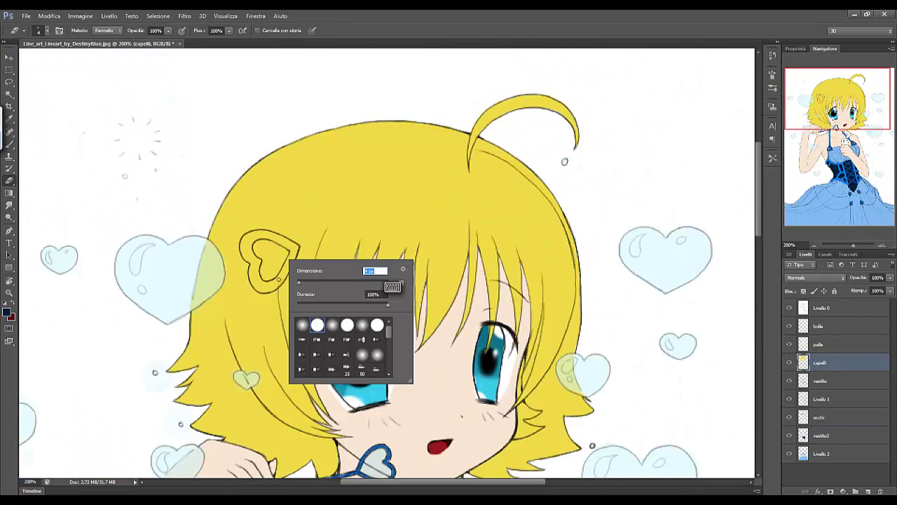
key(Return)
scroll(203, 288, up, 2)
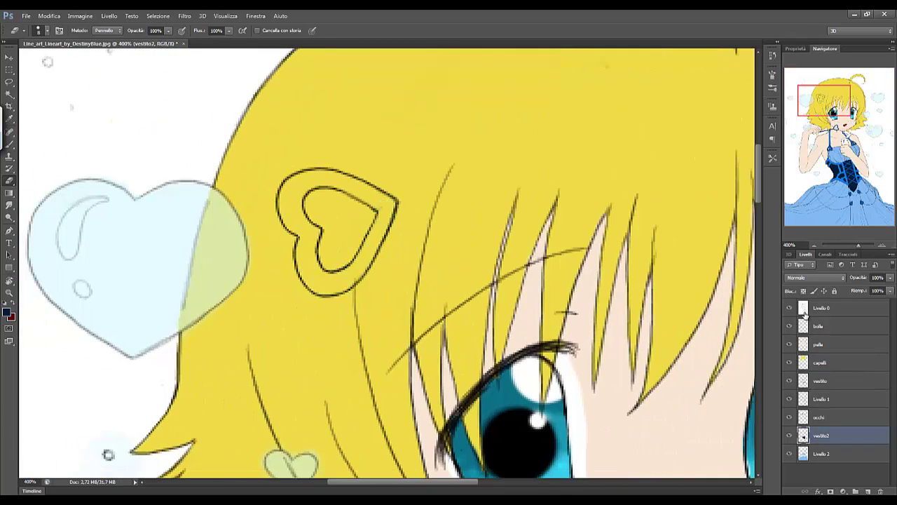
mouse_move(291, 186)
mouse_down()
mouse_move(365, 257)
mouse_move(312, 187)
mouse_move(365, 190)
mouse_up()
- Select the occhi layer and switch between brush and eraser to work on the clip
scroll(286, 312, down, 1)
scroll(280, 305, down, 2)
key(b)
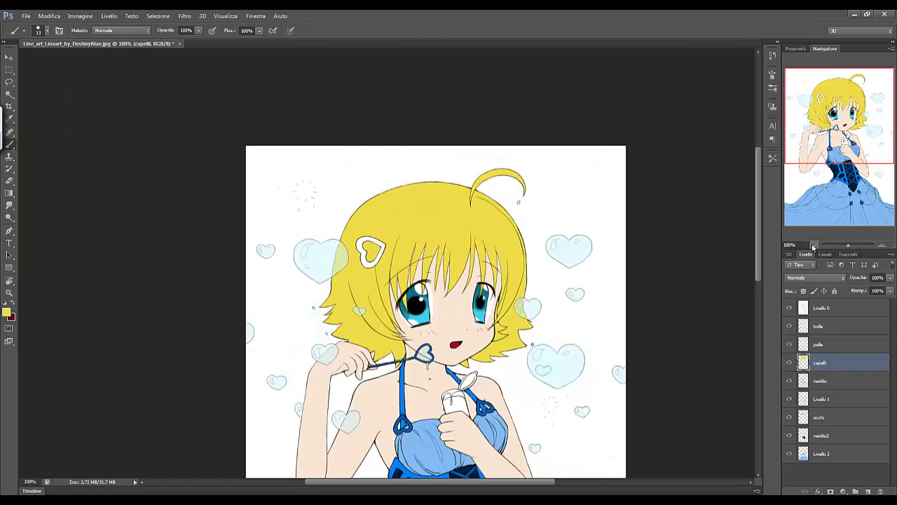
click(803, 417)
key(e)
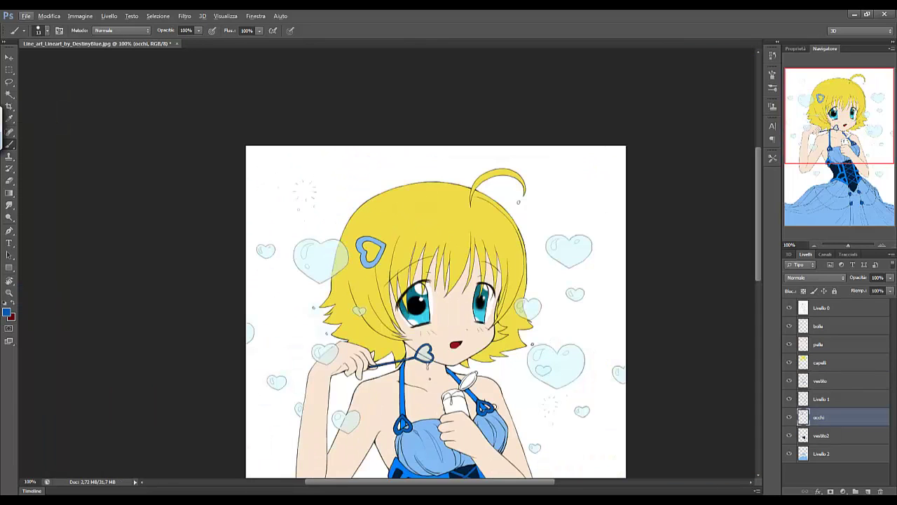
scroll(370, 251, down, 1)
scroll(392, 422, up, 2)
key(alt+bracketleft)
key(alt+bracketleft)
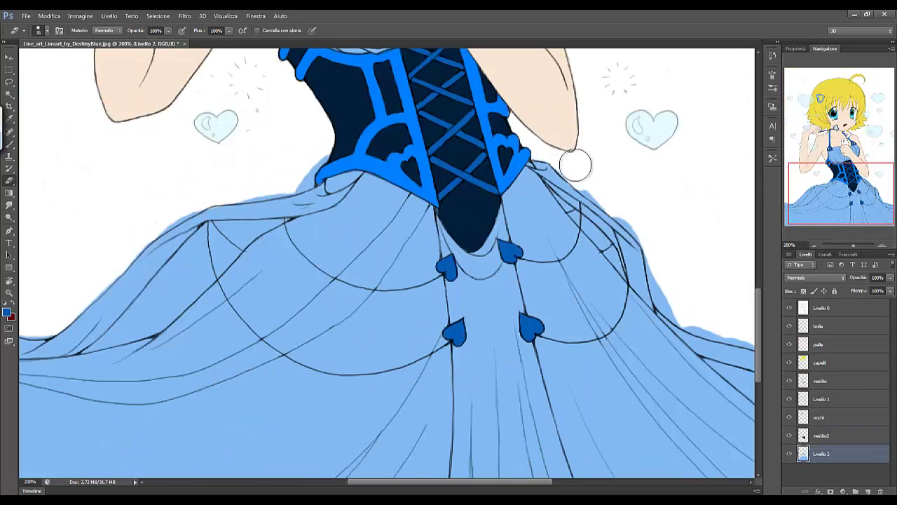
- Erase the blue overspill along the lower right, outer and left skirt edges on Livello 2
scroll(581, 156, up, 1)
right_click(608, 224)
key(Return)
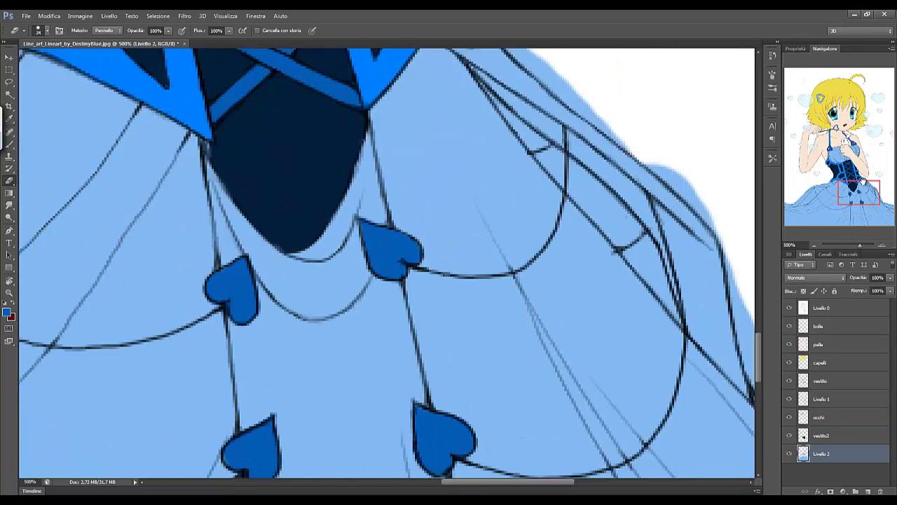
scroll(393, 255, up, 2)
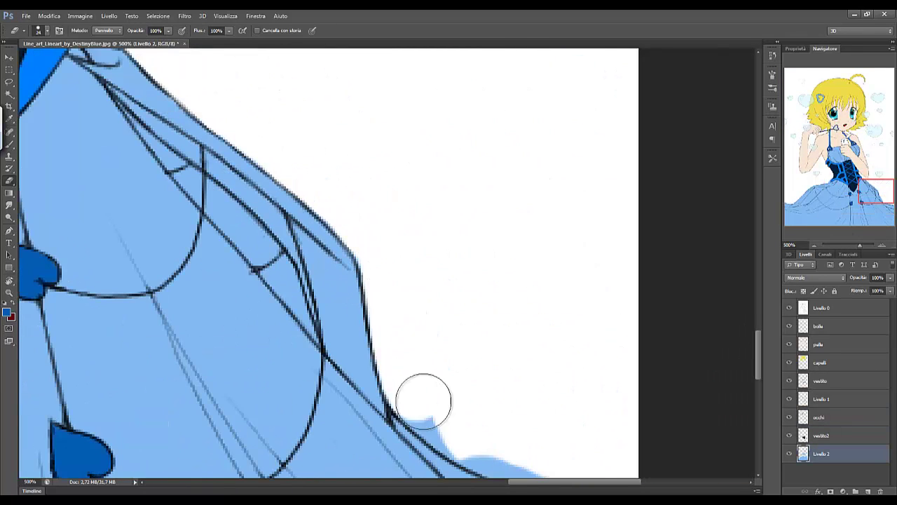
drag(422, 400, 286, 178)
drag(463, 323, 290, 350)
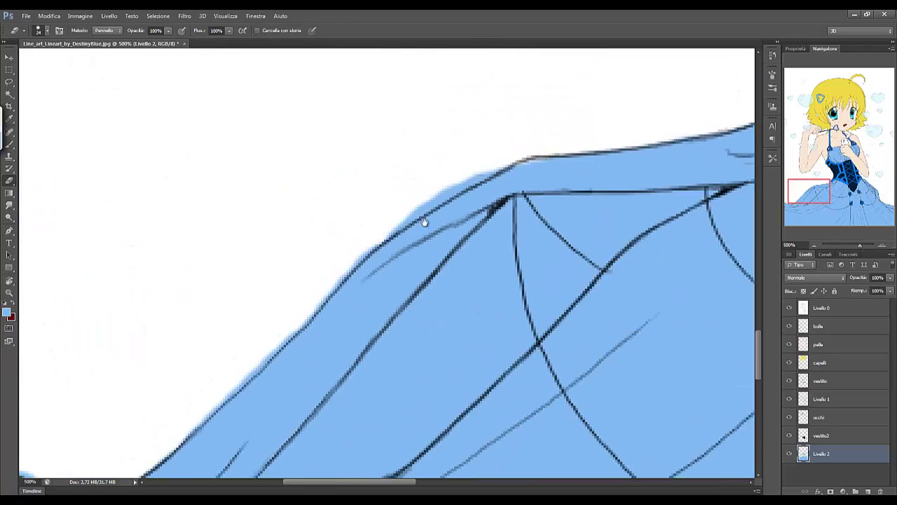
drag(423, 220, 327, 344)
key(b)
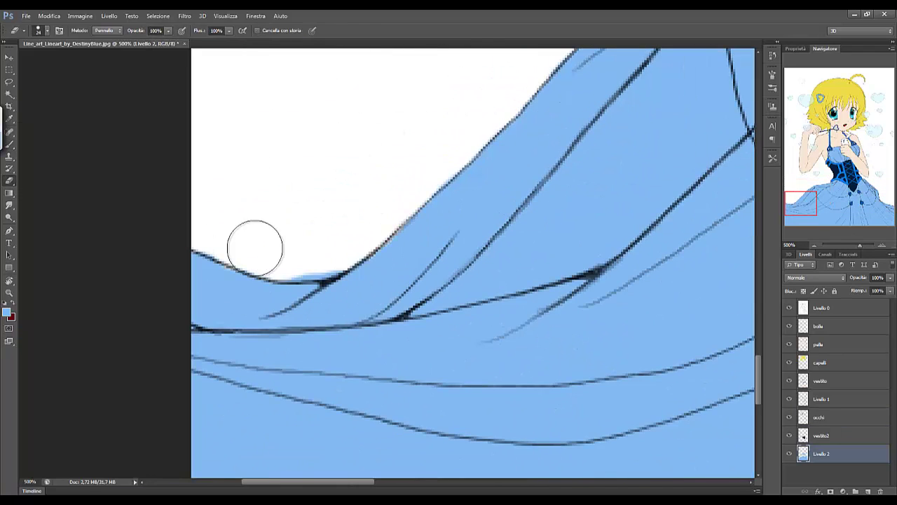
drag(254, 246, 297, 296)
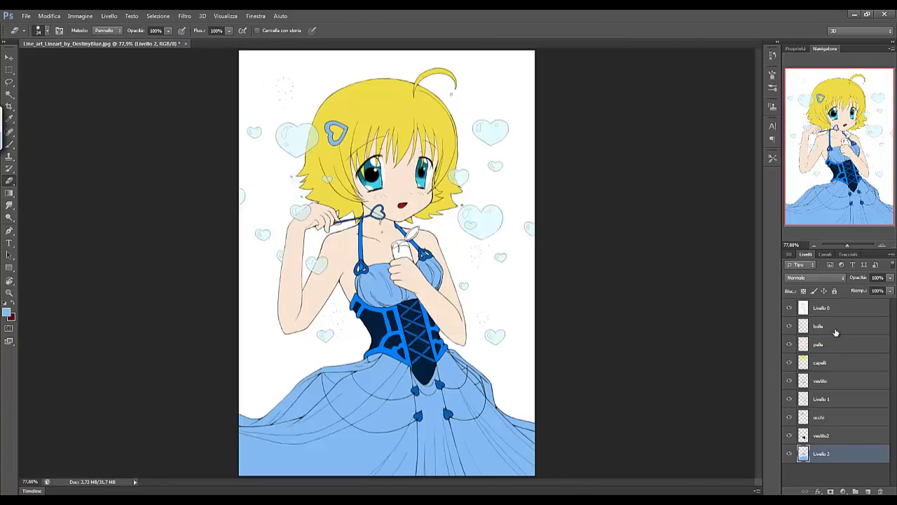
- Paint the bubble bottle dark blue on the occhi layer
click(881, 248)
click(819, 381)
right_click(450, 195)
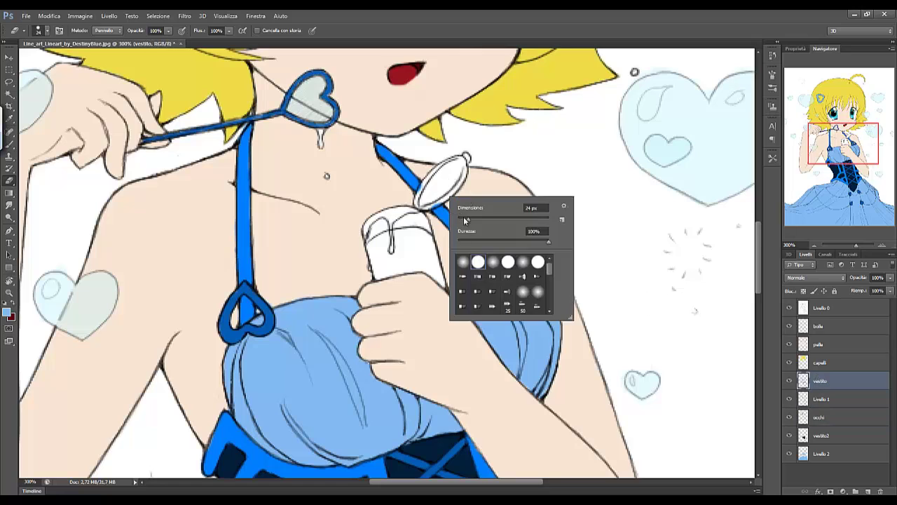
key(Escape)
click(819, 416)
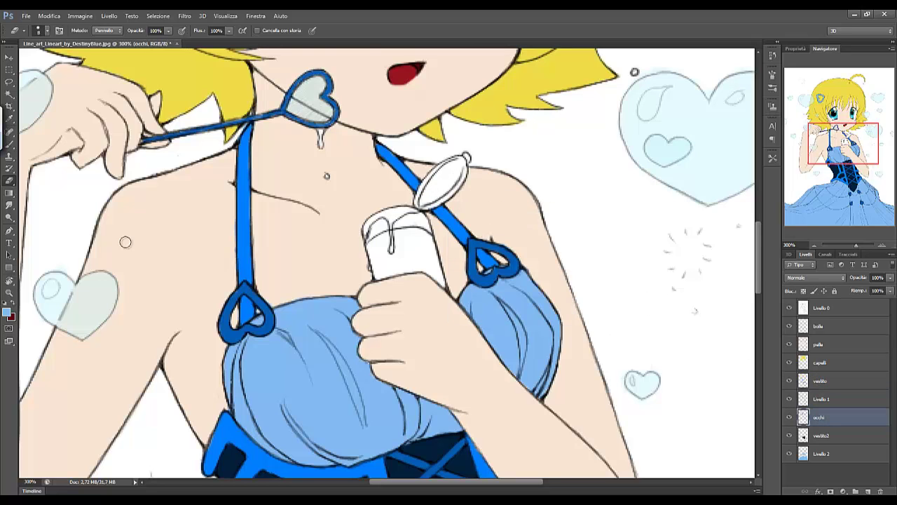
key(b)
click(7, 313)
click(756, 126)
click(377, 251)
drag(377, 251, 421, 266)
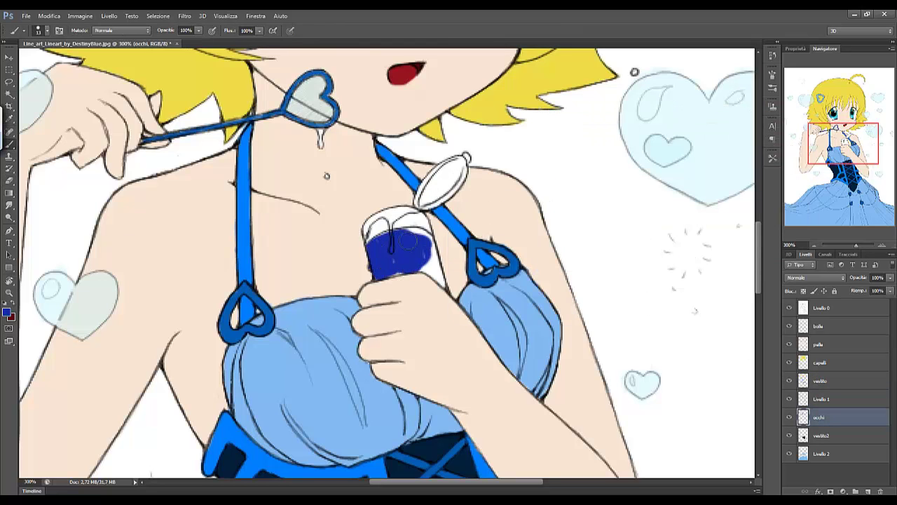
drag(407, 231, 445, 277)
- Make the eraser smaller and select the pelle layer
key(ctrl+plus)
key(ctrl+plus)
key(e)
right_click(498, 262)
drag(498, 261, 496, 262)
key(Return)
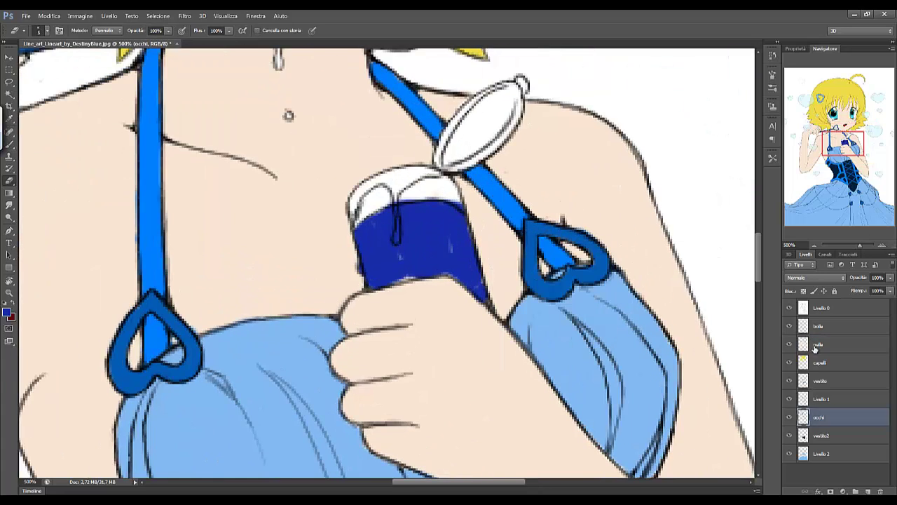
ctrl+click(479, 290)
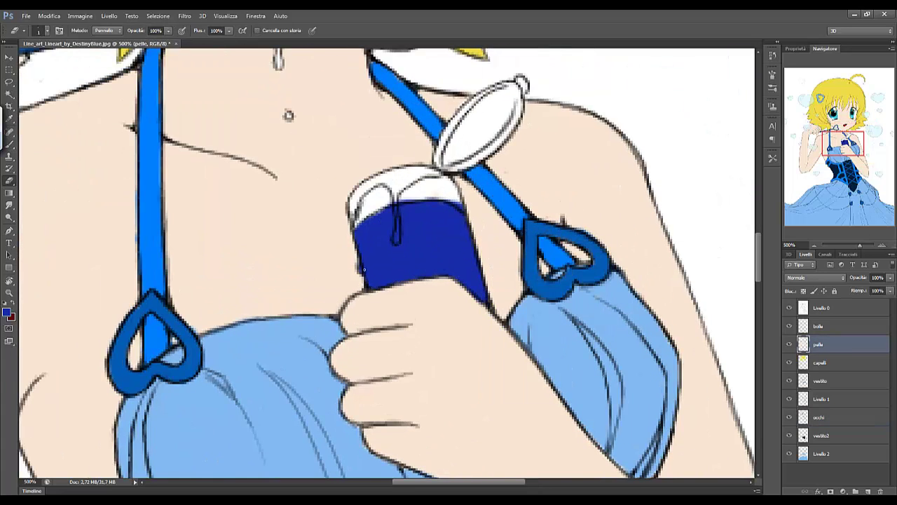
key(alt+bracketright)
- Check the brush size and step down through the layers to occhi
key(b)
right_click(240, 264)
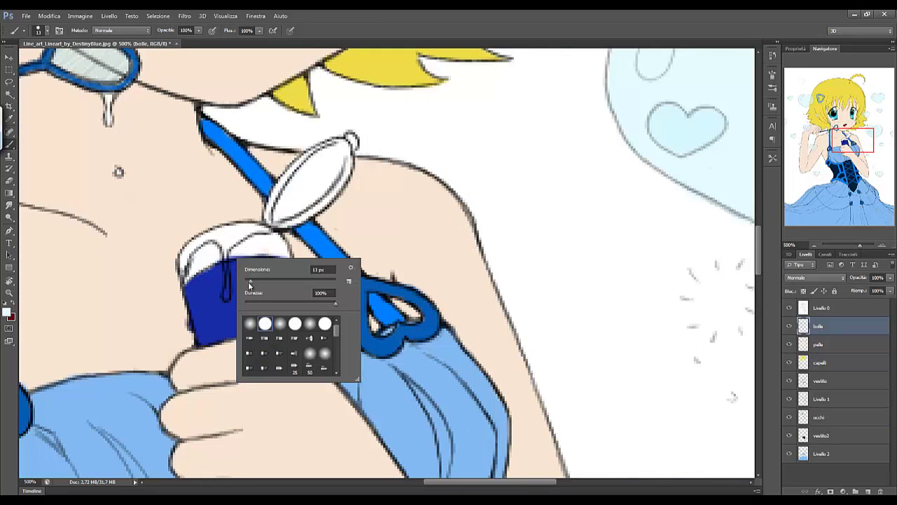
key(Escape)
right_click(227, 280)
key(Escape)
key(e)
key(Escape)
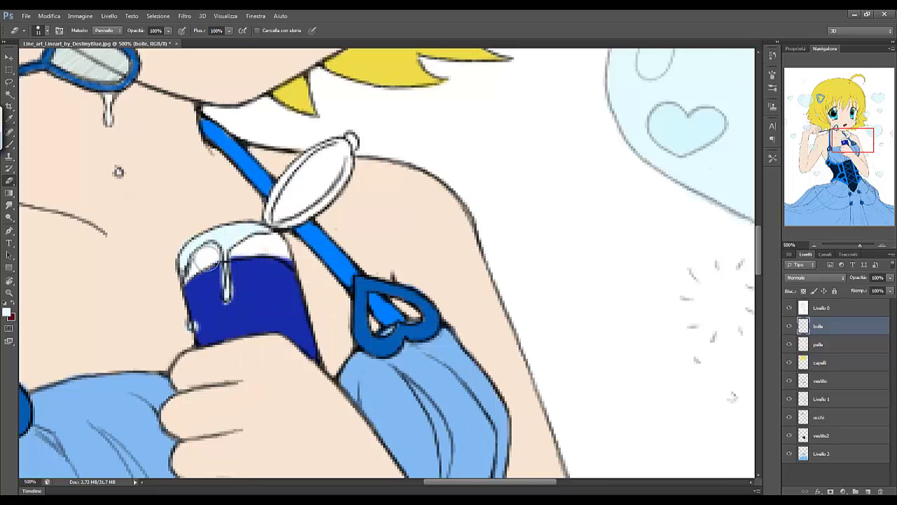
key(alt+bracketleft)
key(alt+bracketleft)
key(alt+bracketleft)
key(alt+bracketleft)
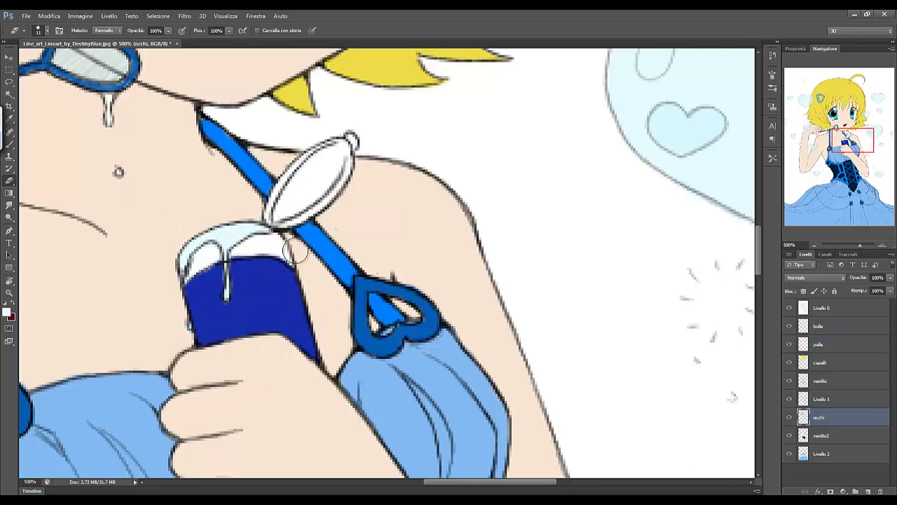
key(alt+bracketright)
key(alt+bracketright)
key(alt+bracketright)
key(alt+bracketleft)
key(alt+bracketleft)
key(alt+bracketleft)
- Pick bright red and paint the bottle's top band and the oval cap red
key(b)
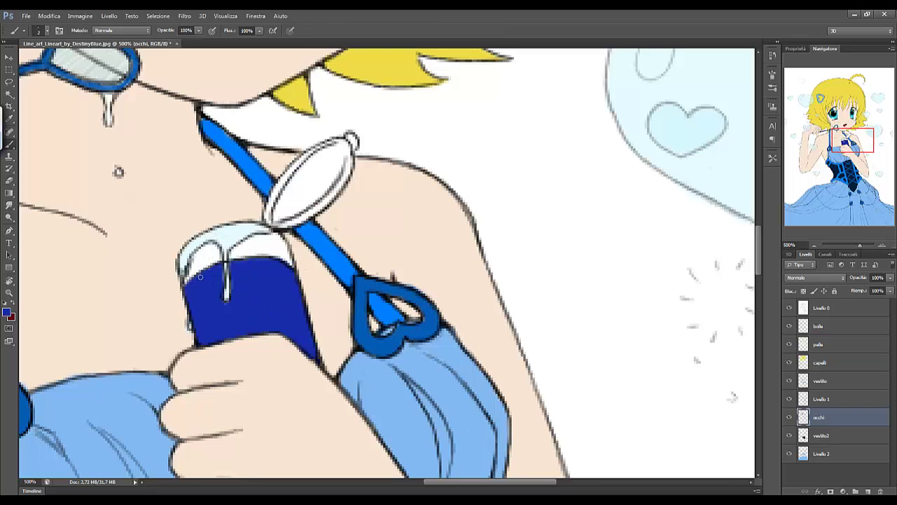
click(6, 313)
click(731, 129)
right_click(248, 242)
key(Escape)
mouse_move(238, 249)
mouse_down()
mouse_move(294, 256)
mouse_move(200, 263)
mouse_up()
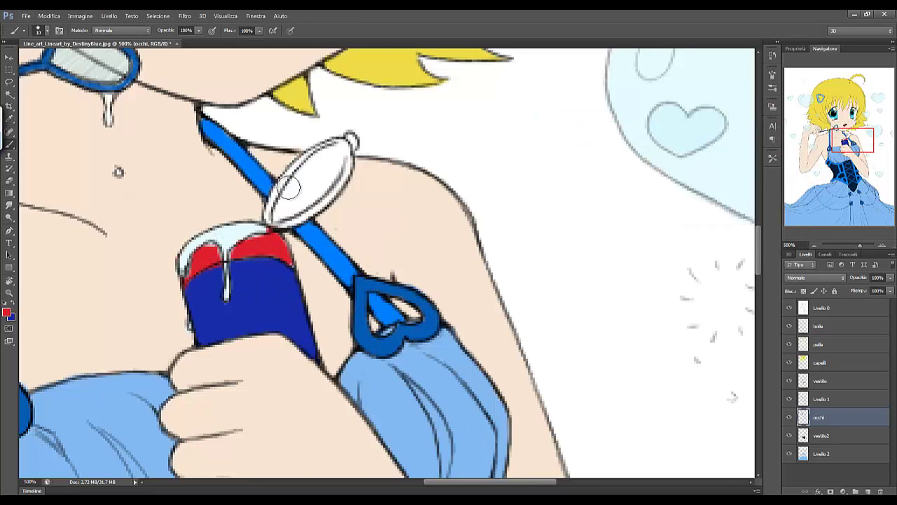
drag(281, 210, 351, 143)
- Make the bolle layer active and zoom out and back in on the chest
key(alt+bracketright)
key(alt+bracketright)
key(alt+bracketright)
key(e)
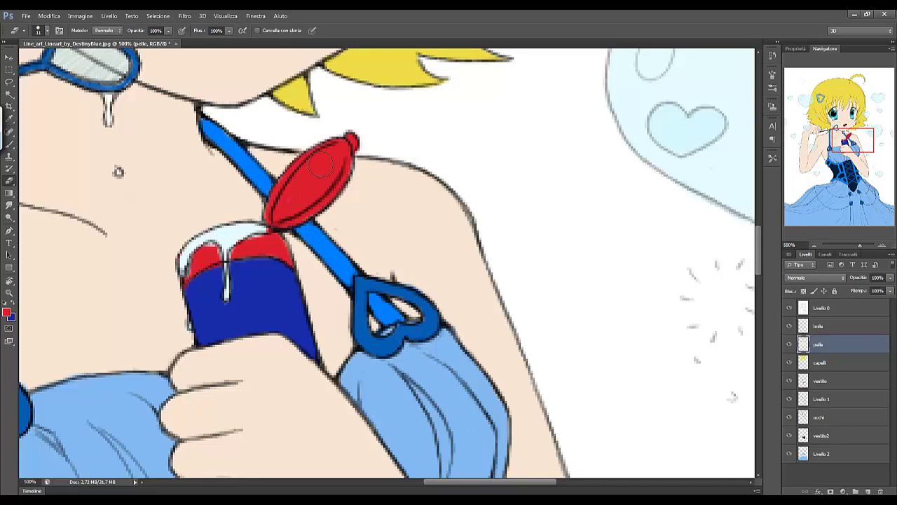
key(alt+bracketleft)
key(alt+bracketleft)
key(alt+bracketleft)
key(alt+bracketright)
key(alt+bracketright)
key(alt+bracketright)
key(ctrl+minus)
key(ctrl+minus)
key(ctrl+minus)
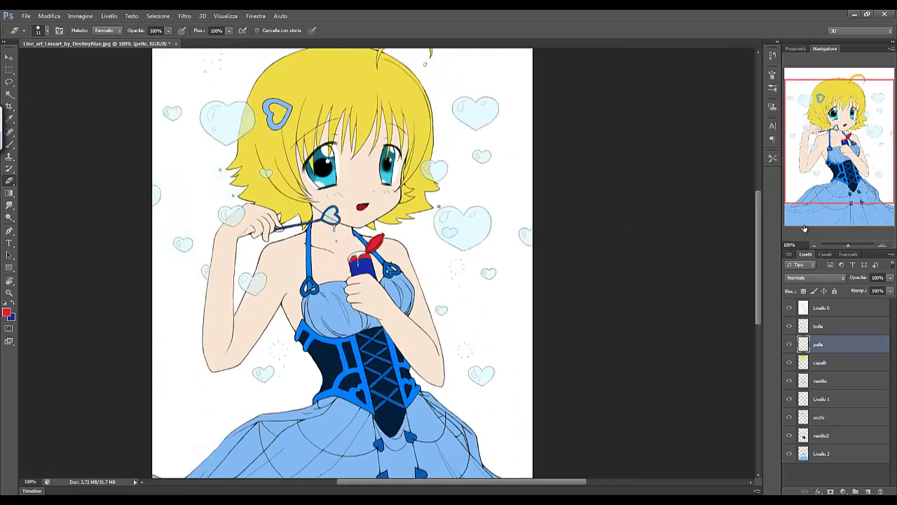
key(ctrl+plus)
key(ctrl+plus)
key(ctrl+minus)
key(ctrl+minus)
- Take the skin tone as the painting colour and return to the Brush
click(7, 313)
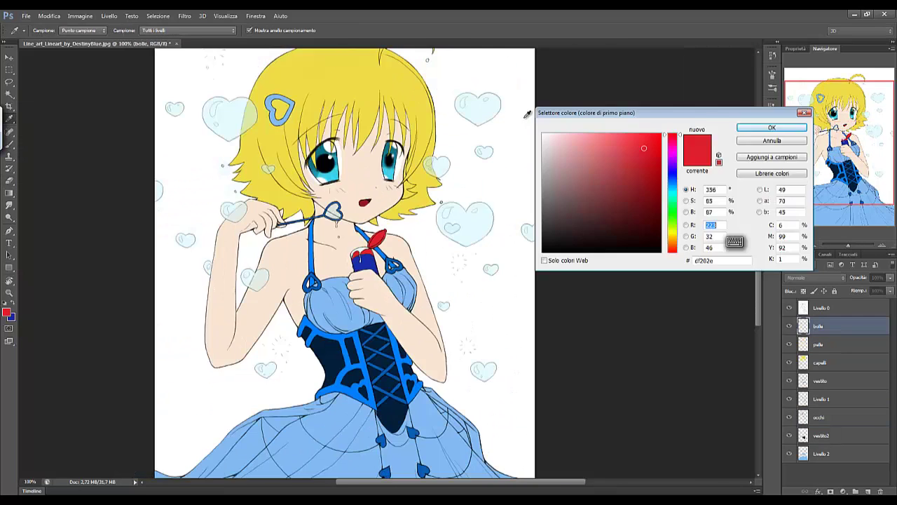
key(Escape)
alt+click(360, 223)
click(7, 313)
key(Return)
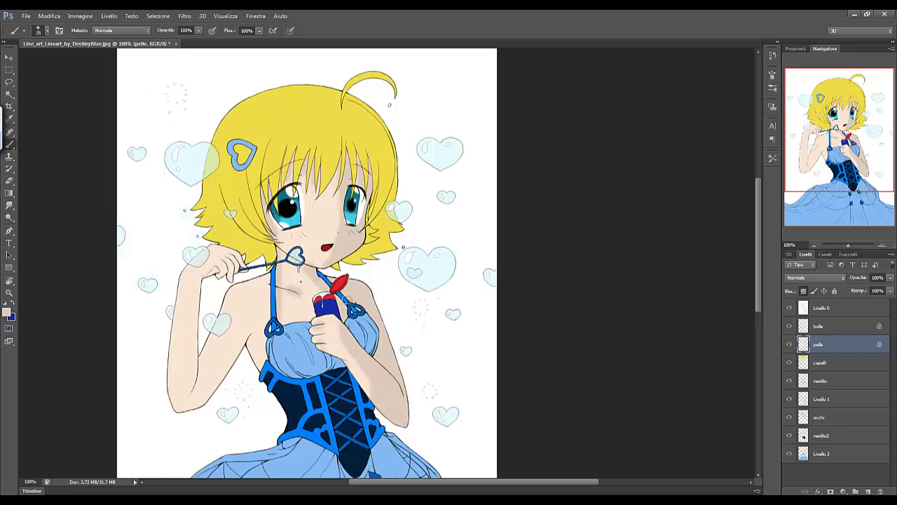
- Paint darker skin shading on the left arm and armpit, locking pelle's transparent pixels
drag(196, 388, 201, 280)
key(e)
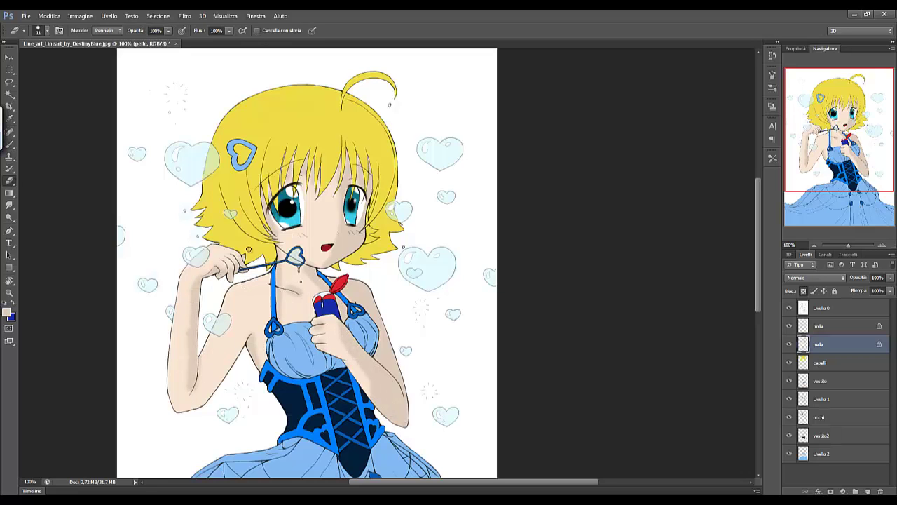
key(b)
right_click(261, 188)
key(Escape)
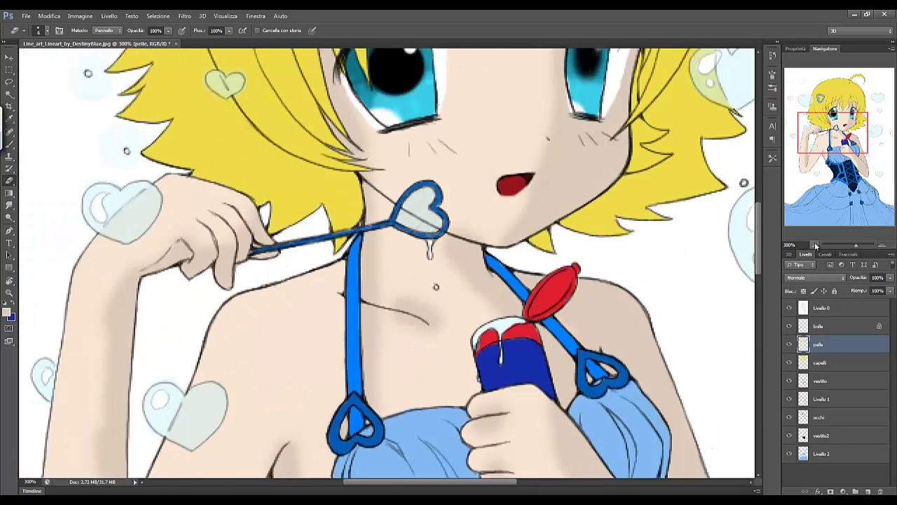
key(slash)
drag(328, 367, 358, 346)
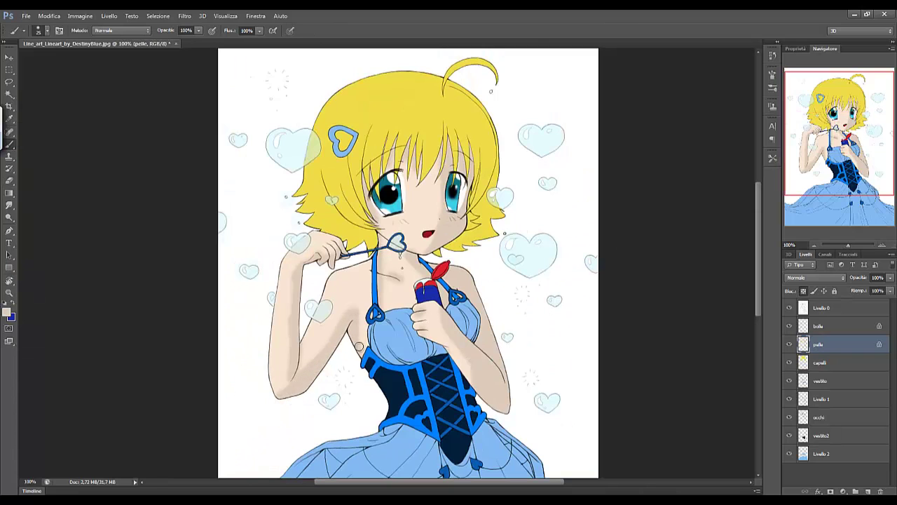
- Blend the arm shading with the Smudge tool
key(r)
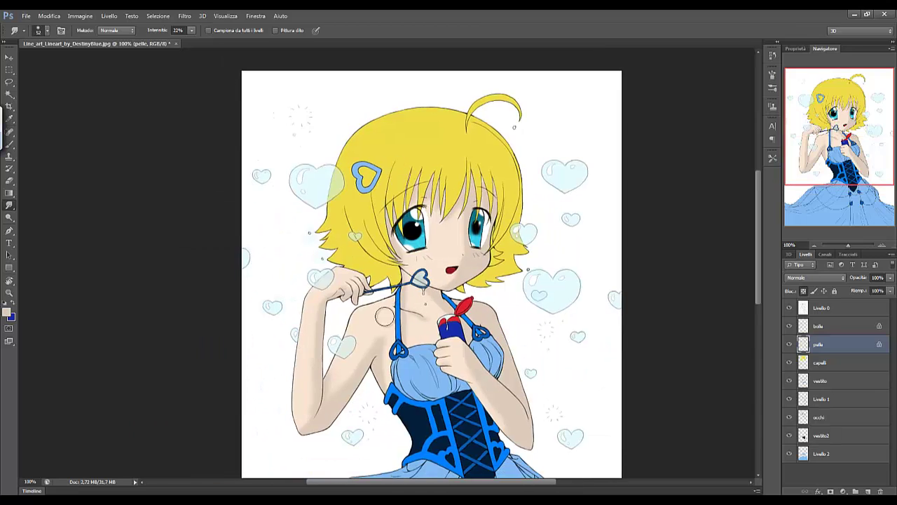
click(6, 312)
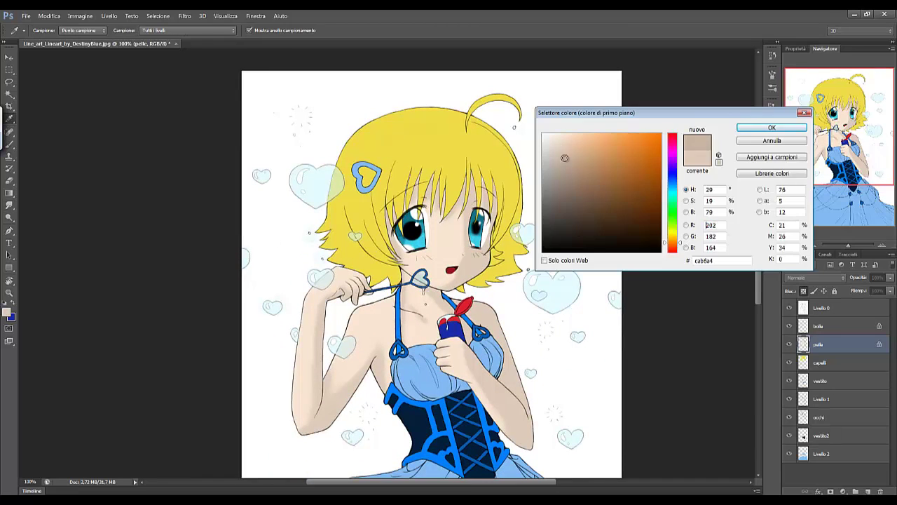
click(827, 124)
key(b)
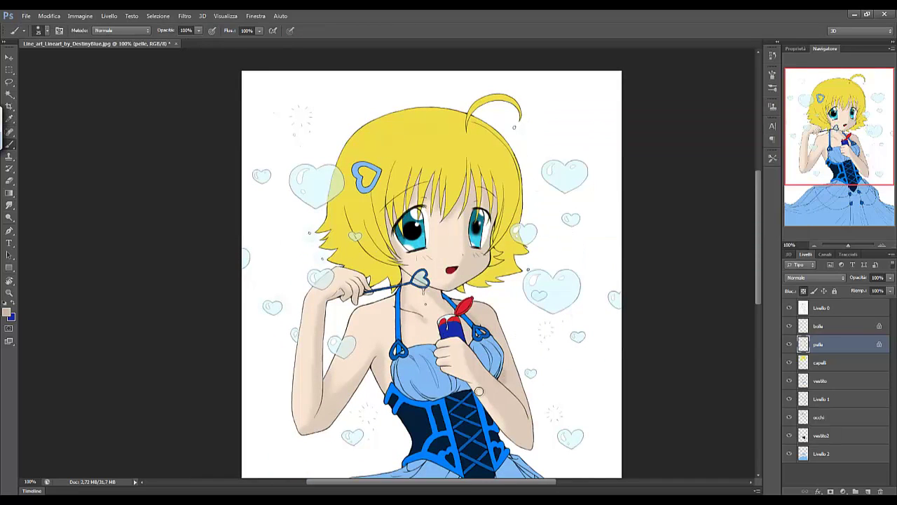
key(r)
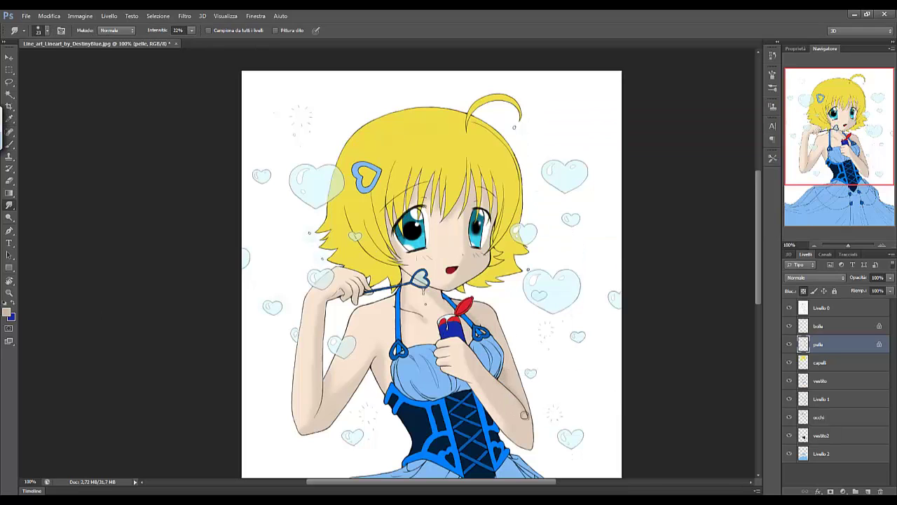
- Set up the Dodge tool with a bristle brush tip on the capelli layer
key(o)
right_click(380, 165)
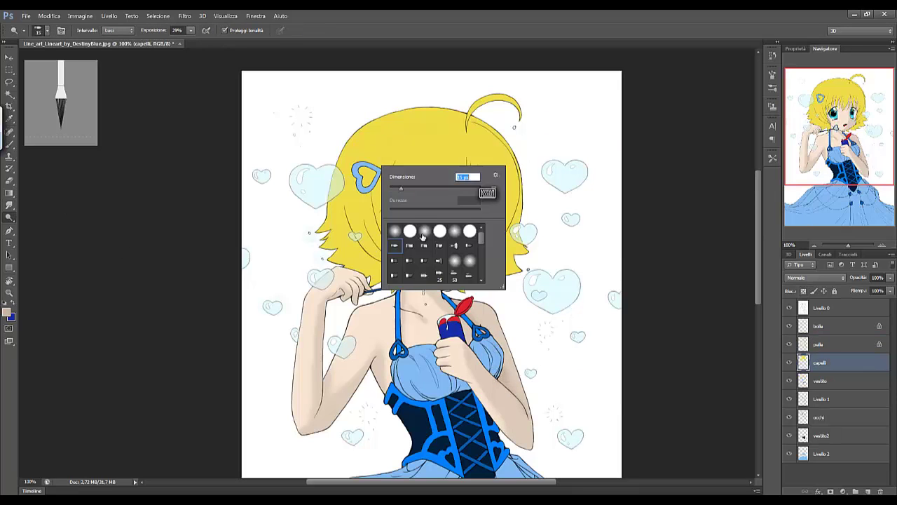
key(Escape)
right_click(417, 198)
key(Escape)
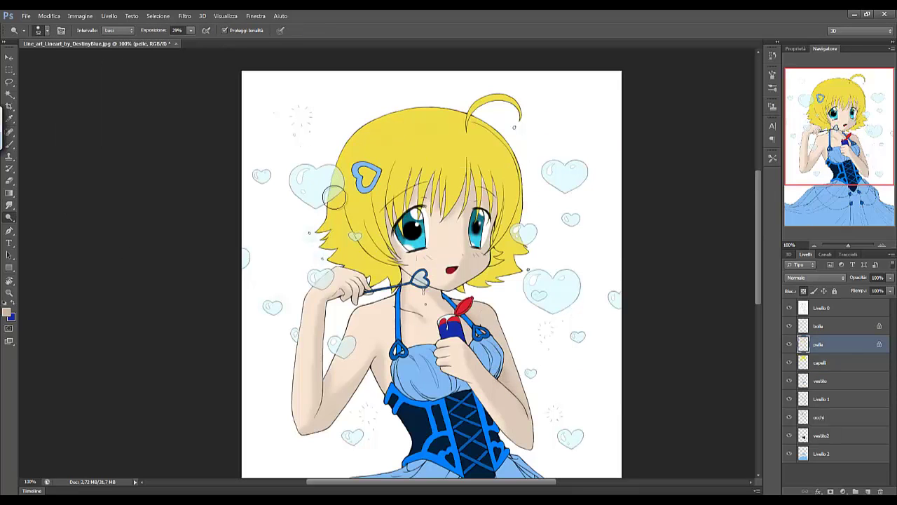
key(alt+bracketleft)
right_click(354, 218)
double_click(403, 319)
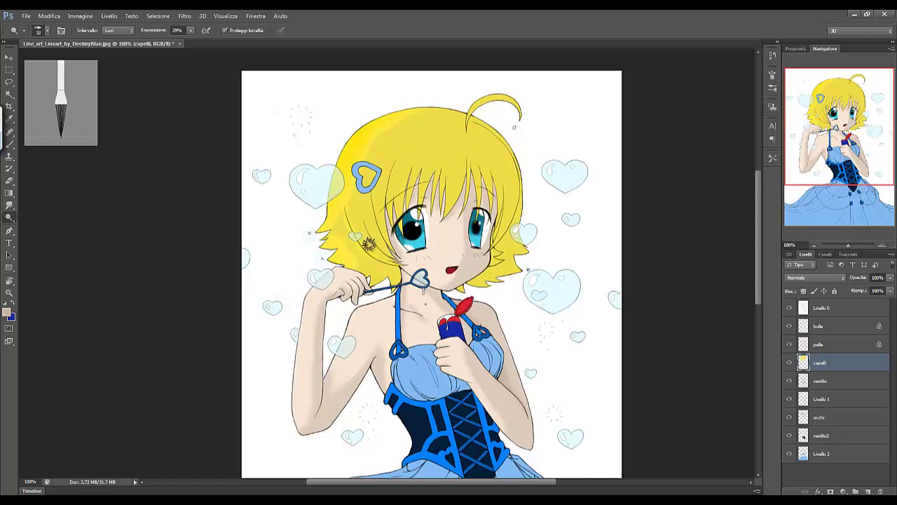
right_click(451, 184)
key(Escape)
drag(483, 86, 530, 71)
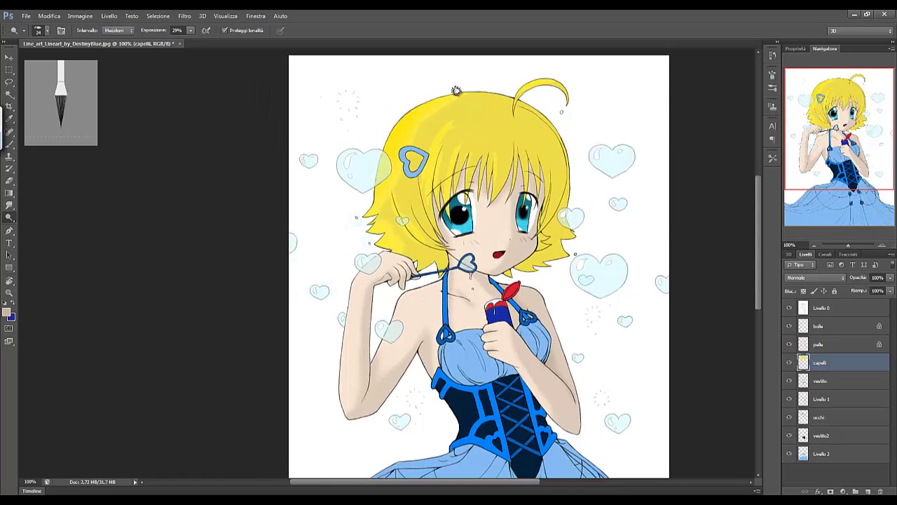
- Adjust the Dodge tone range and exposure, and lock capelli's transparent pixels
click(118, 30)
click(113, 34)
key(0)
key(r)
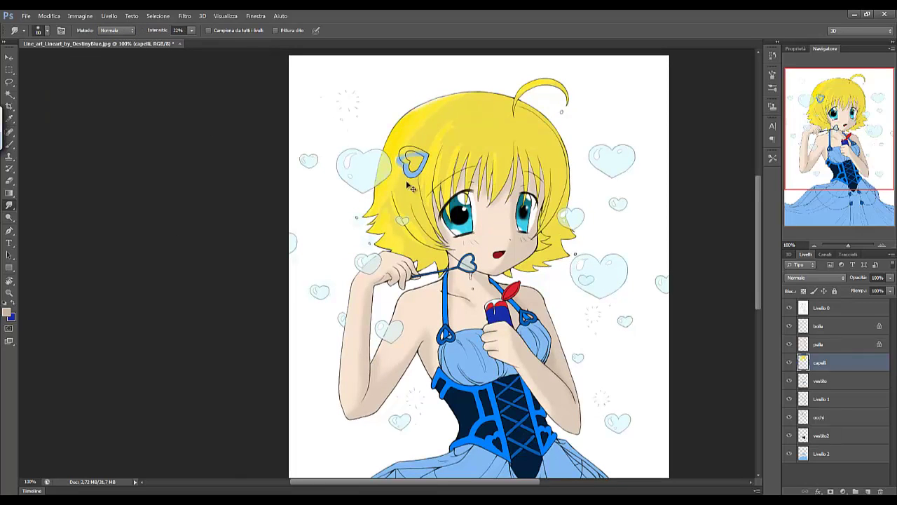
key(slash)
key(b)
- Choose white as the painting colour and smudge-blend the hair's left edge
click(6, 312)
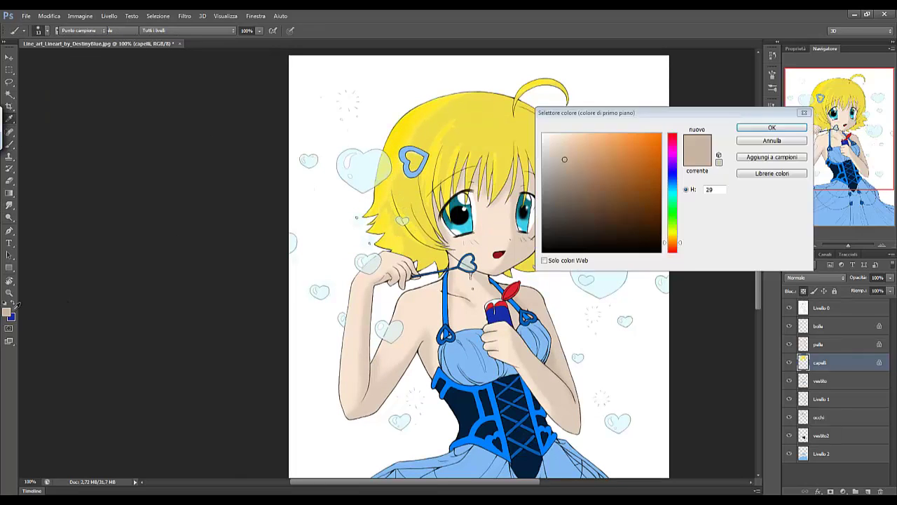
click(773, 126)
right_click(446, 91)
key(Escape)
key(r)
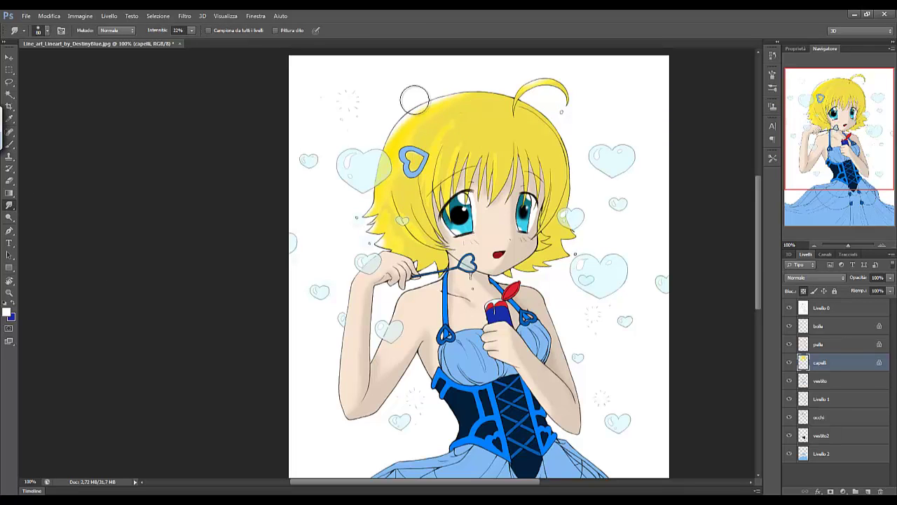
mouse_move(377, 219)
mouse_down()
mouse_move(370, 203)
mouse_move(381, 176)
mouse_up()
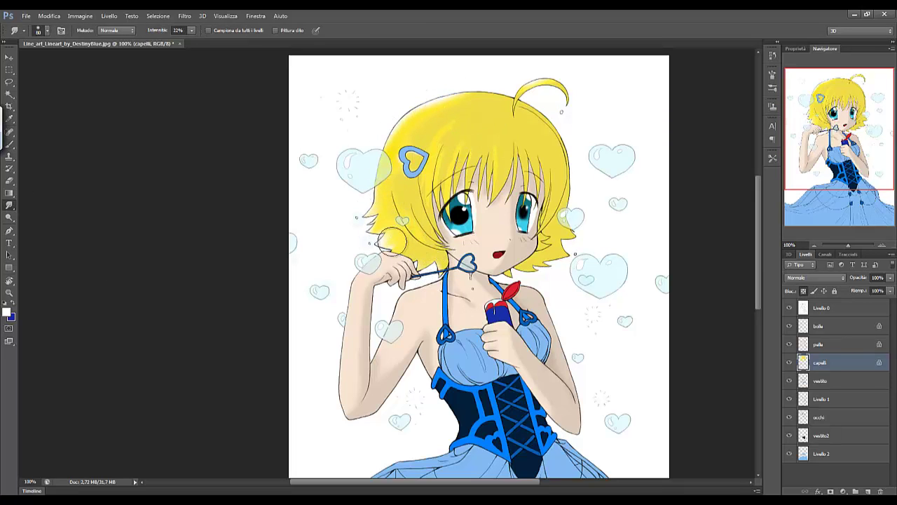
- Use a size 9 bristle brush, then blend white highlights into the left and top hair
key(b)
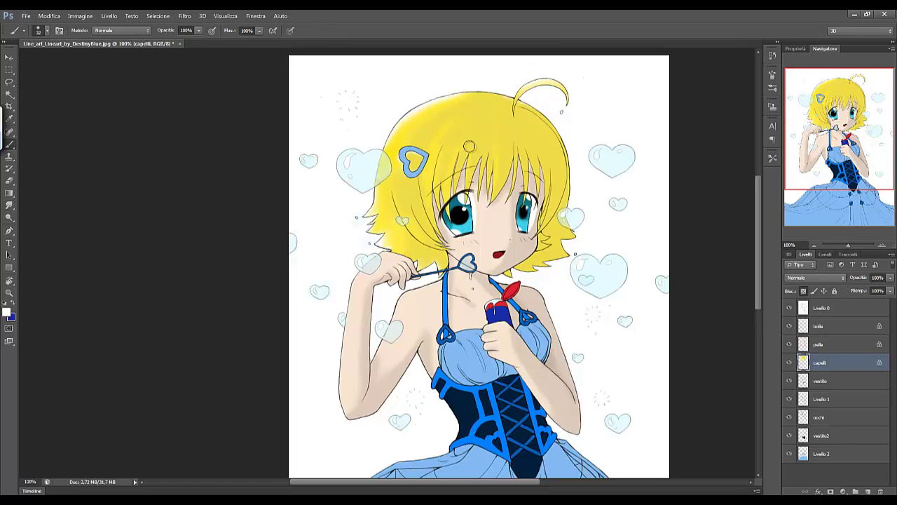
right_click(424, 184)
key(Return)
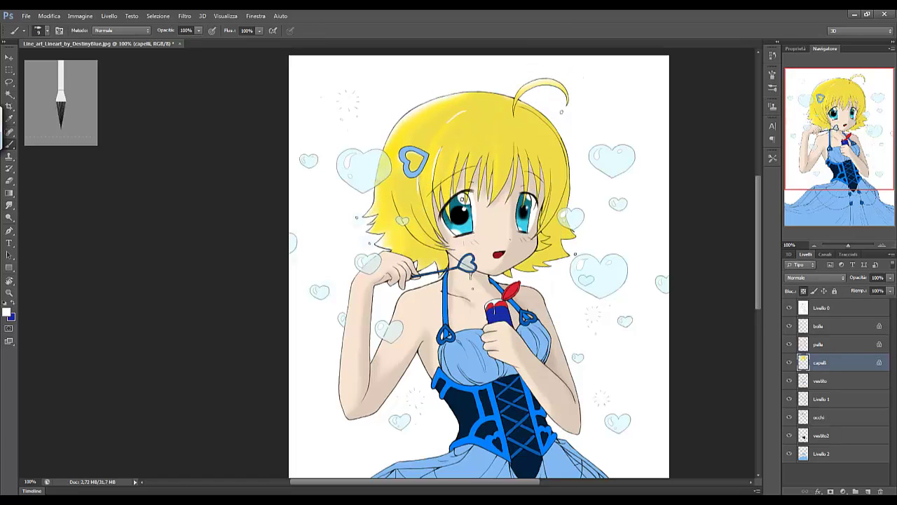
key(r)
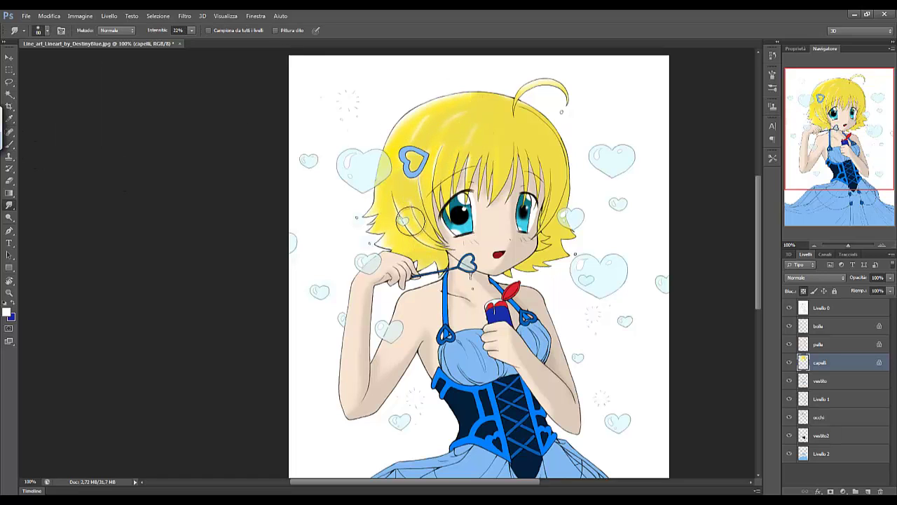
mouse_move(411, 223)
mouse_down()
mouse_move(435, 175)
mouse_move(478, 183)
mouse_up()
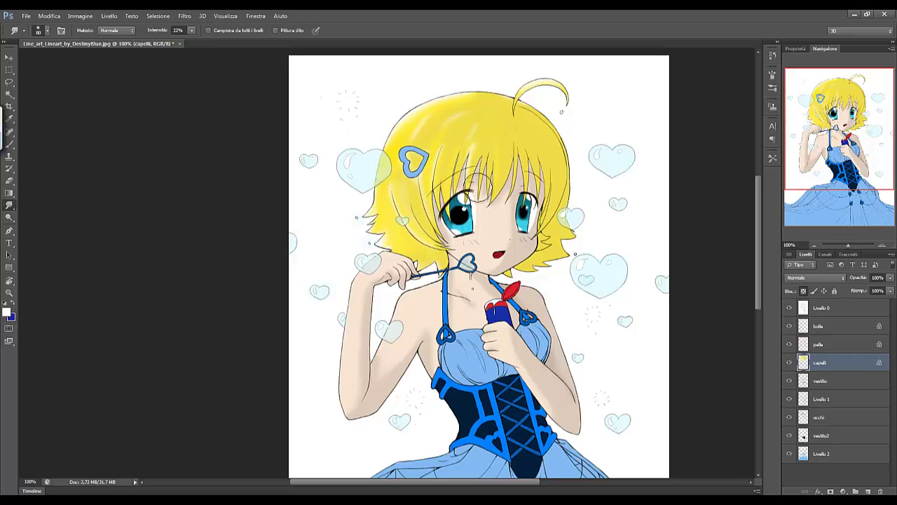
drag(479, 135, 461, 103)
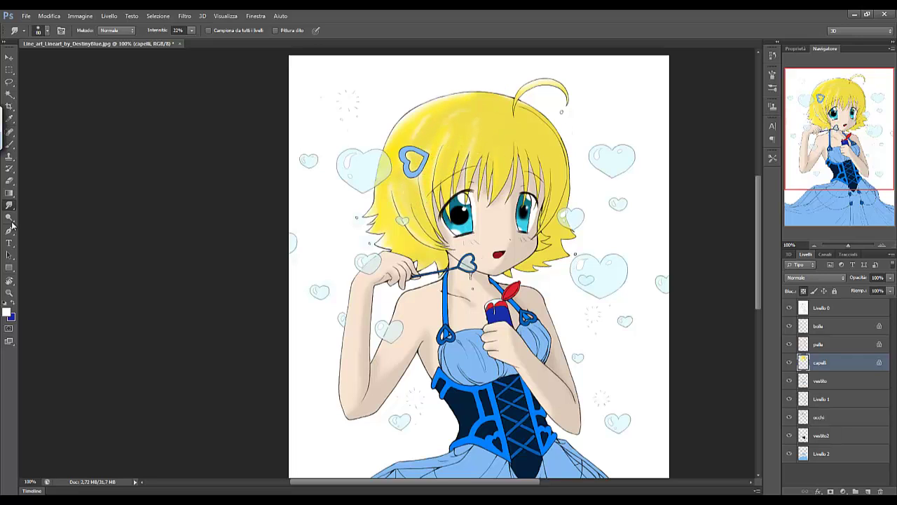
- Switch to Dodge with a bristle brush tip
click(9, 218)
right_click(565, 238)
click(616, 308)
right_click(520, 221)
click(567, 294)
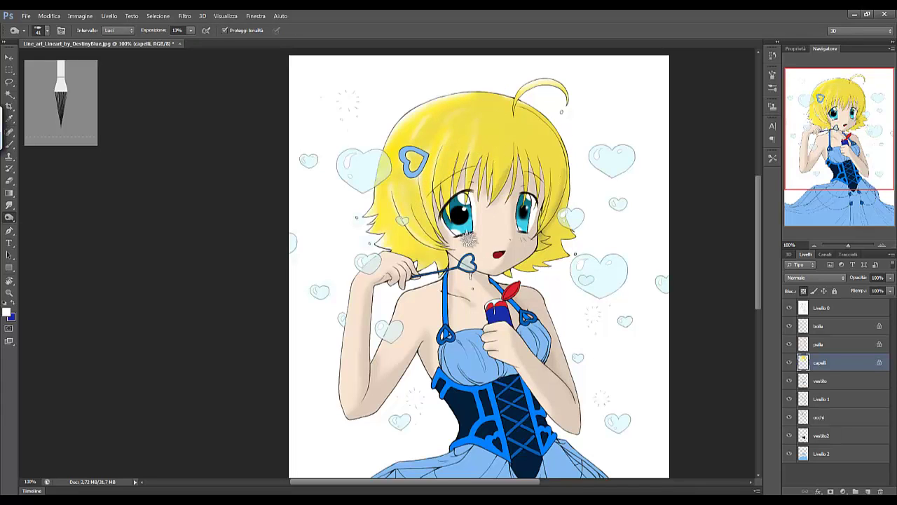
key(r)
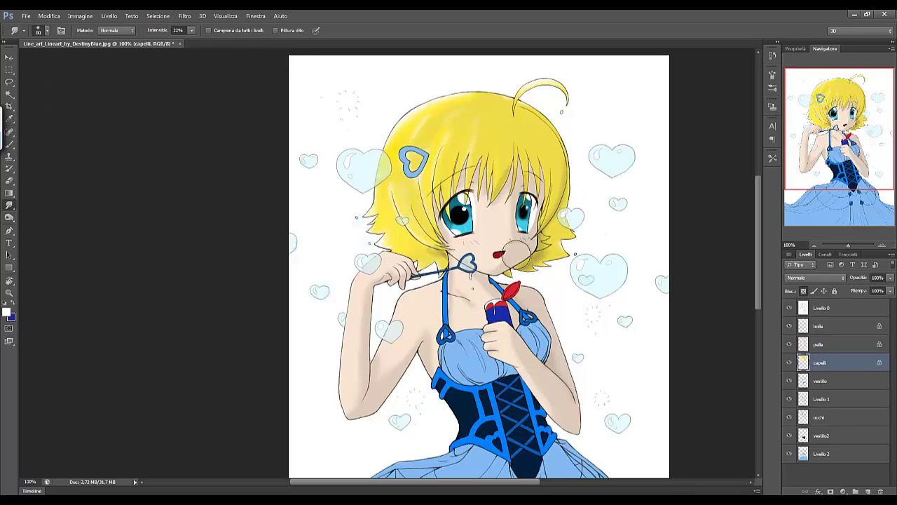
- Raise the Dodge exposure to 64% and go back to the Smudge tool
key(o)
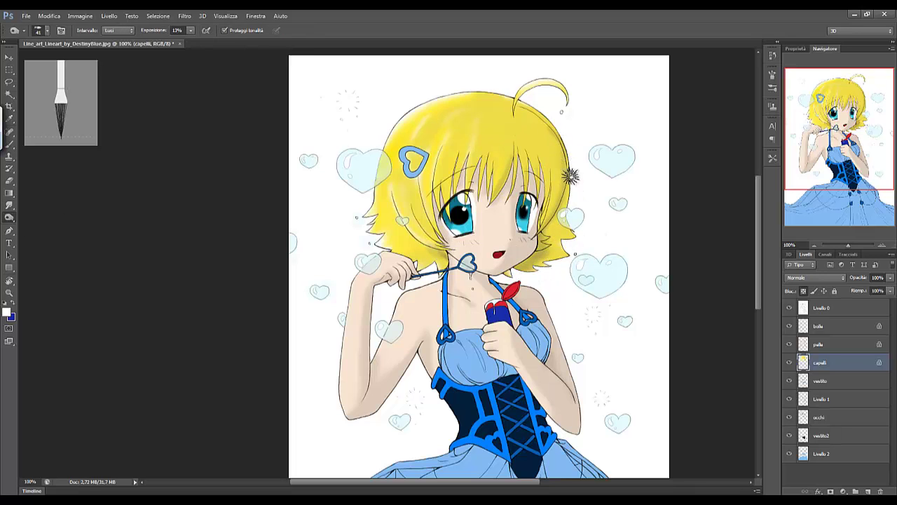
key(6)
key(4)
right_click(540, 181)
key(Escape)
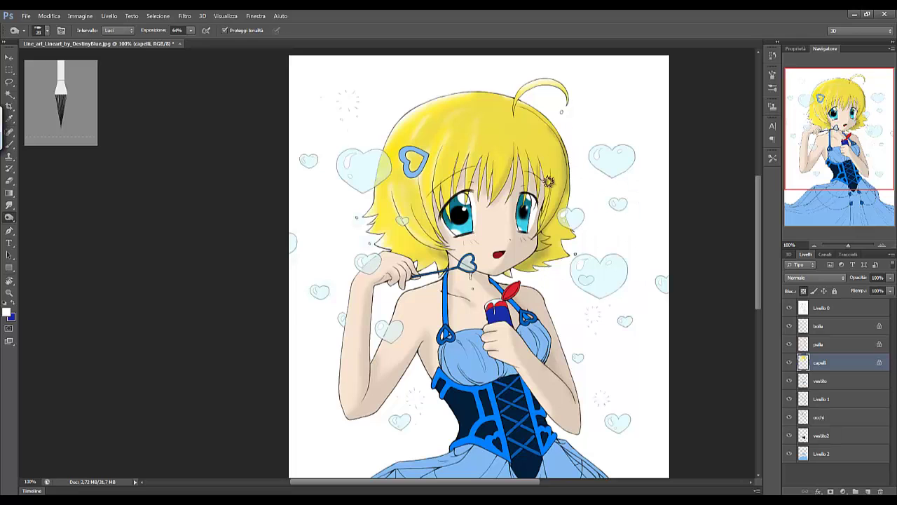
key(r)
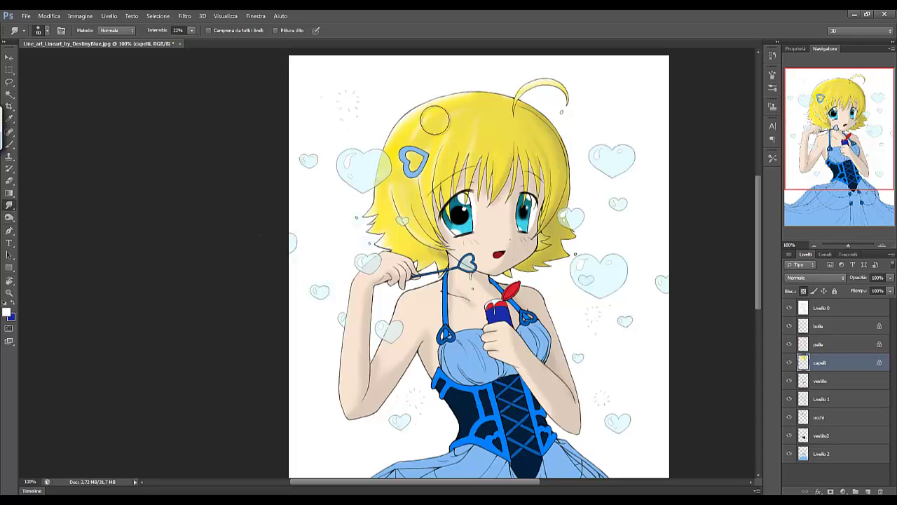
scroll(394, 202, right, 1)
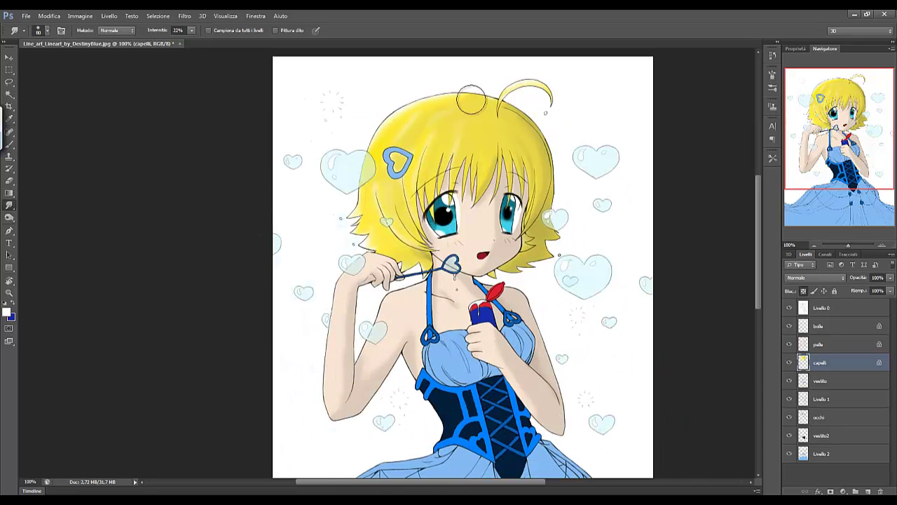
- Lock transparency on the Livello 1 layer
click(822, 380)
click(822, 399)
key(b)
click(6, 313)
key(Return)
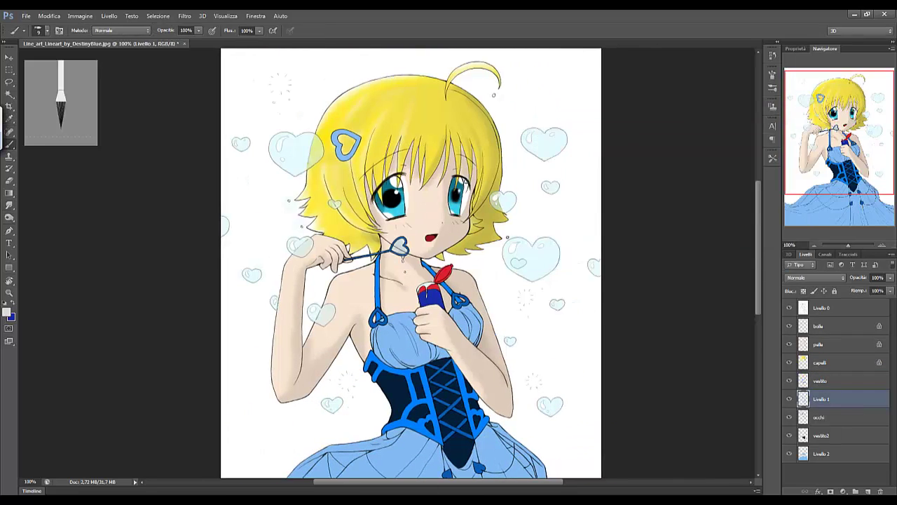
right_click(465, 196)
click(804, 292)
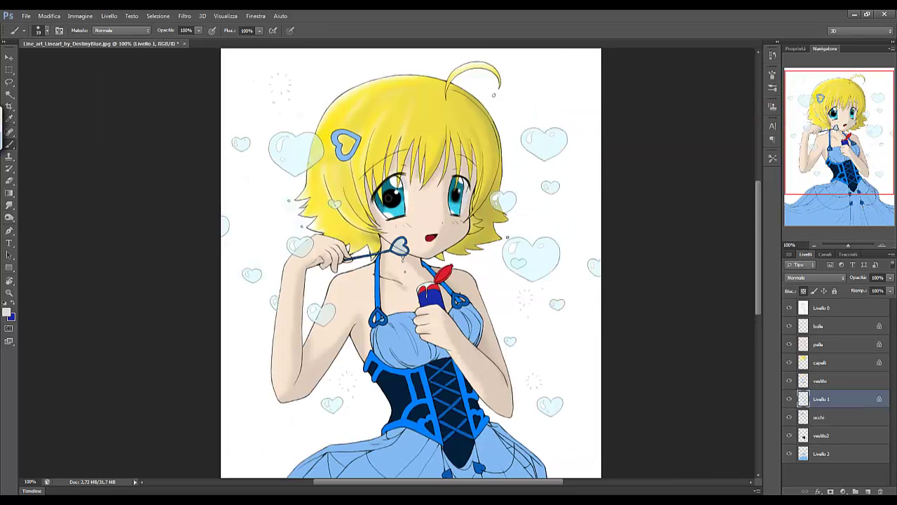
key(r)
- Lock transparency on the occhi layer and pick grey #707070 for eye shading
click(825, 415)
key(b)
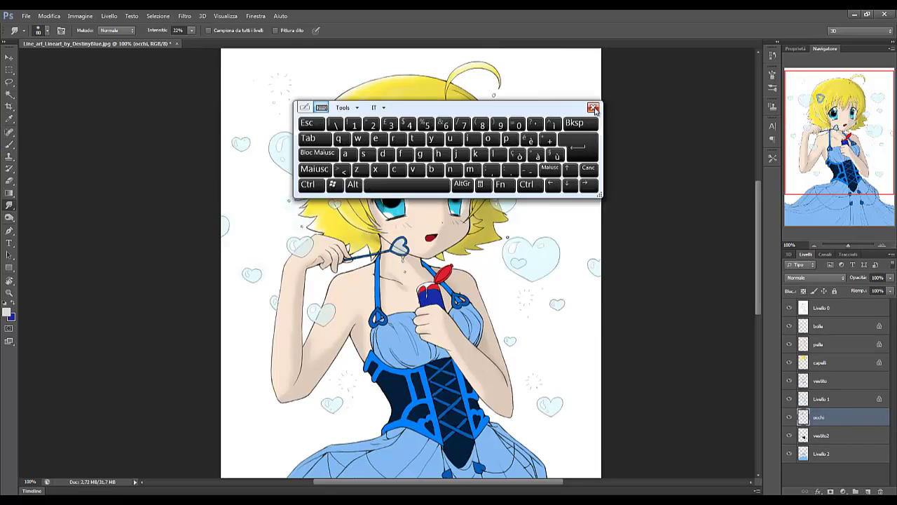
right_click(427, 254)
click(9, 313)
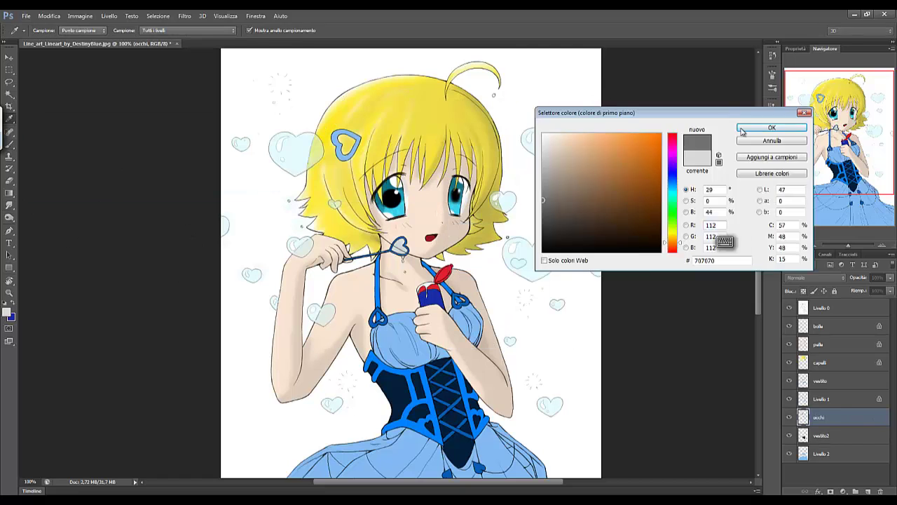
key(Escape)
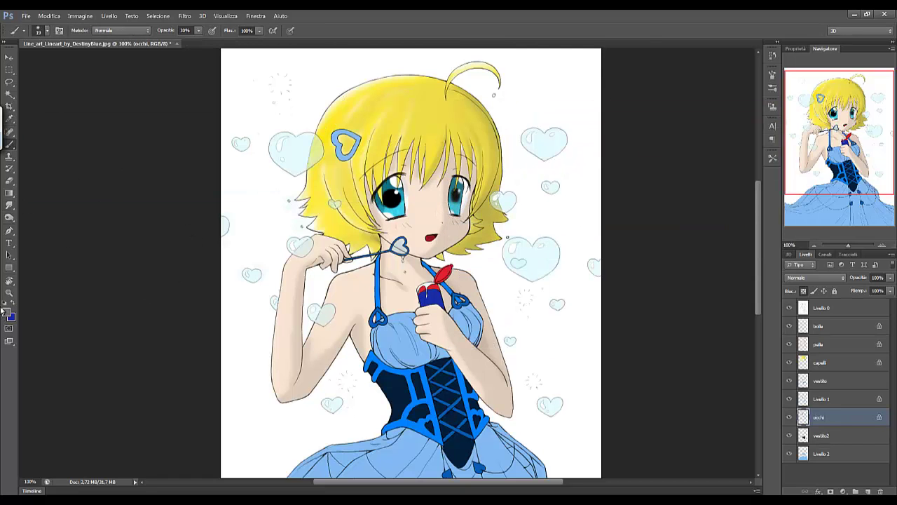
- Zoom in on the face and lower the brush opacity to 12%
key(1)
key(2)
key(ctrl+plus)
key(ctrl+plus)
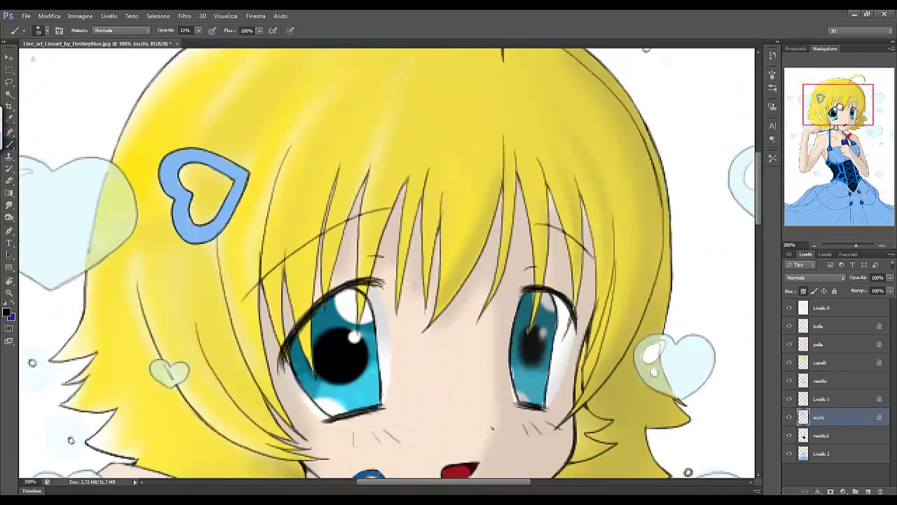
click(880, 402)
- On the vestito layer, pick deep blue #0562c1 at 100% brush opacity
key(e)
click(821, 380)
click(814, 244)
click(814, 245)
click(813, 245)
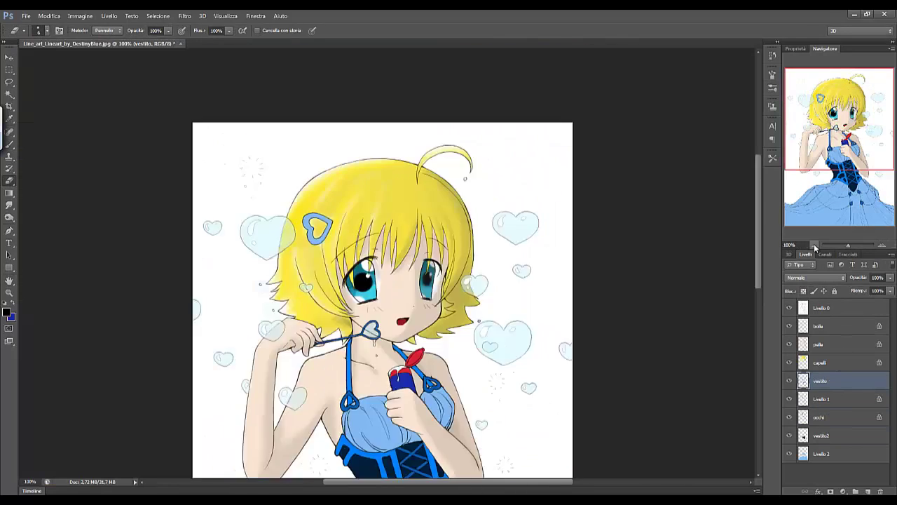
key(b)
click(11, 315)
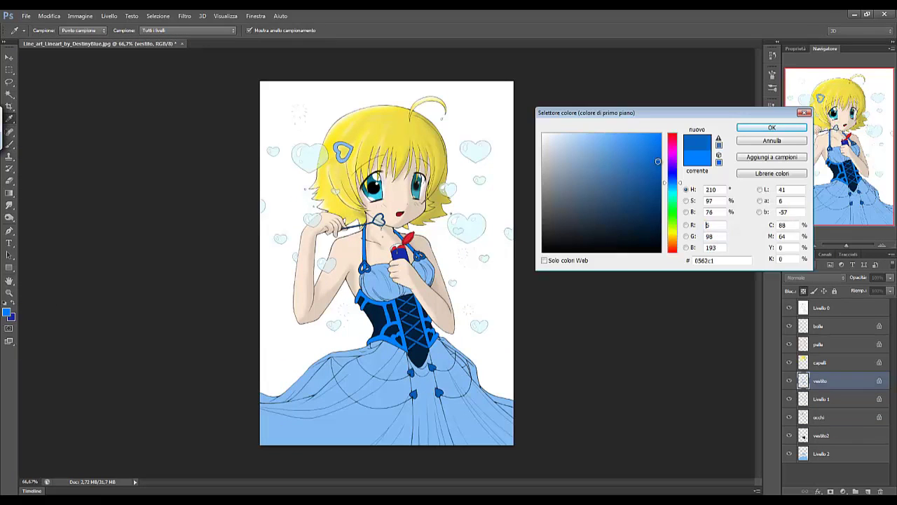
click(759, 124)
drag(846, 245, 859, 245)
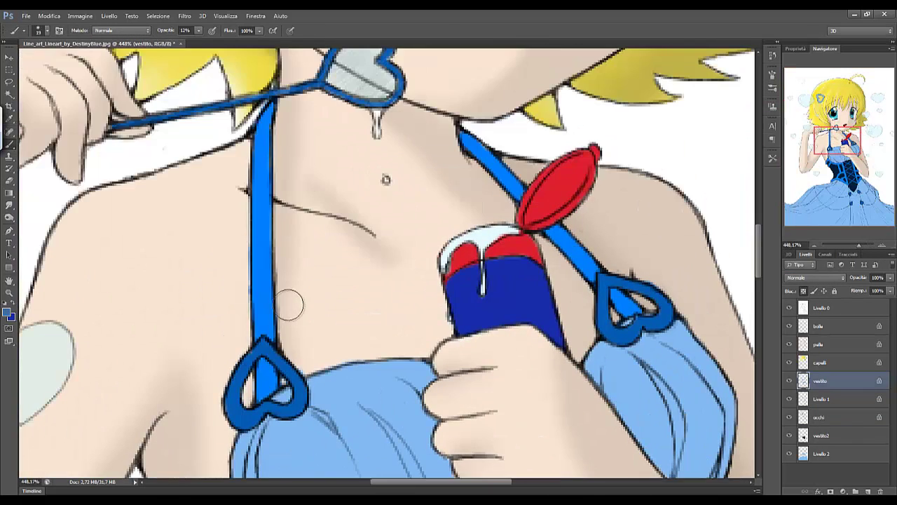
key(0)
- Shrink the painting brush to 10 px for the corset shading
key(r)
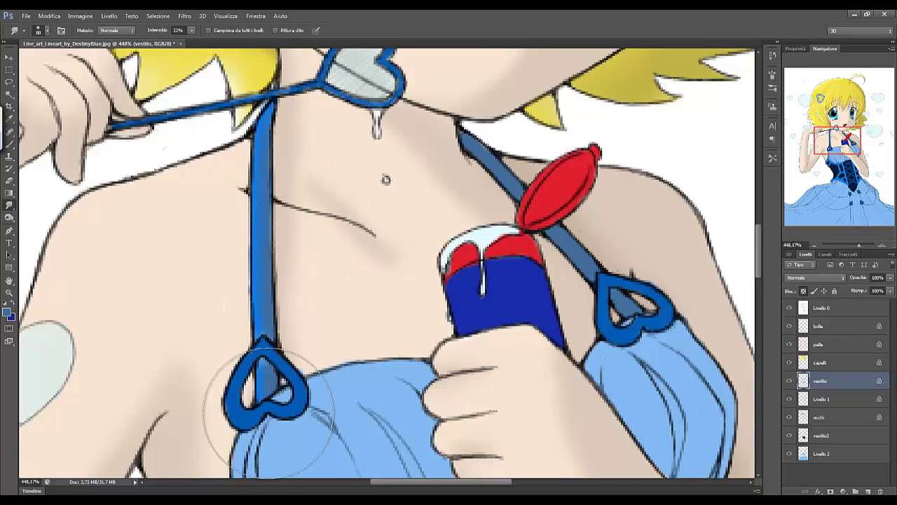
right_click(340, 319)
drag(838, 140, 838, 169)
key(b)
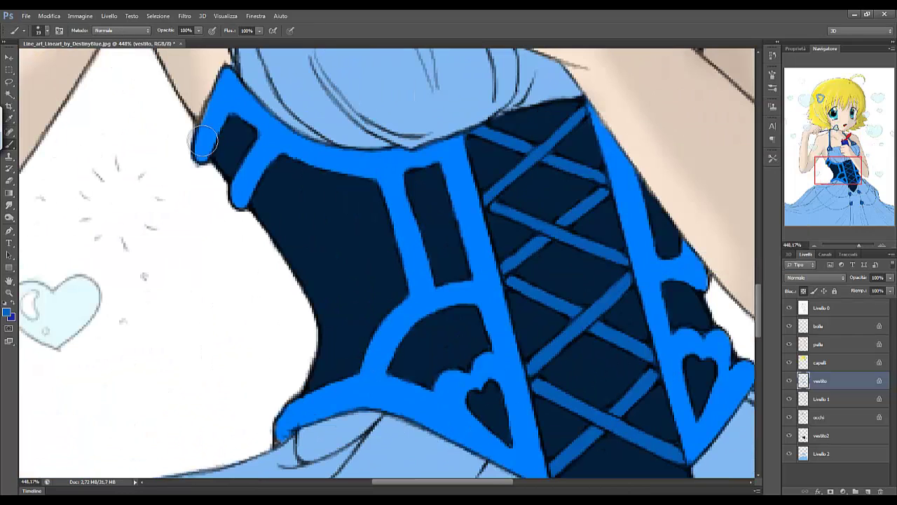
right_click(242, 173)
drag(242, 173, 238, 173)
key(Return)
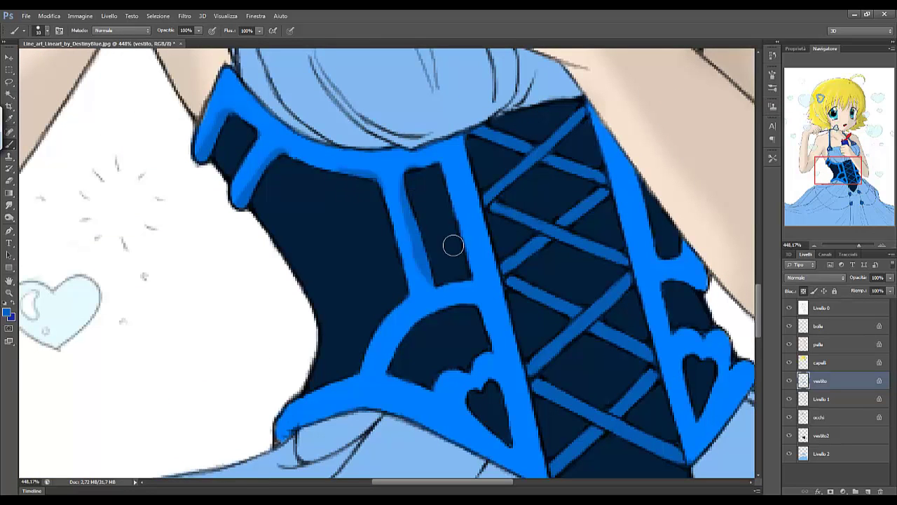
scroll(465, 142, down, 3)
scroll(605, 270, up, 2)
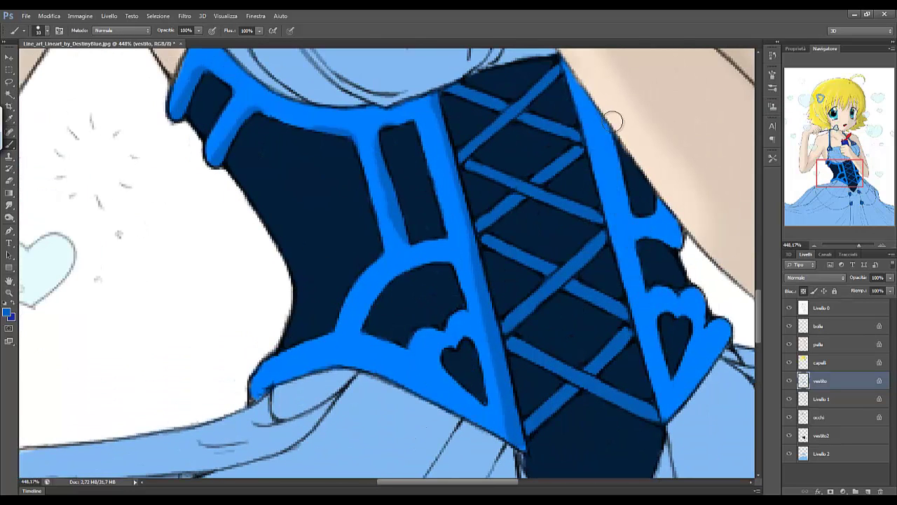
- Paint darker blue shading on the strap edges, lower band, inner arch and heart
mouse_move(708, 368)
mouse_down()
mouse_move(624, 176)
mouse_move(621, 297)
mouse_move(662, 417)
mouse_up()
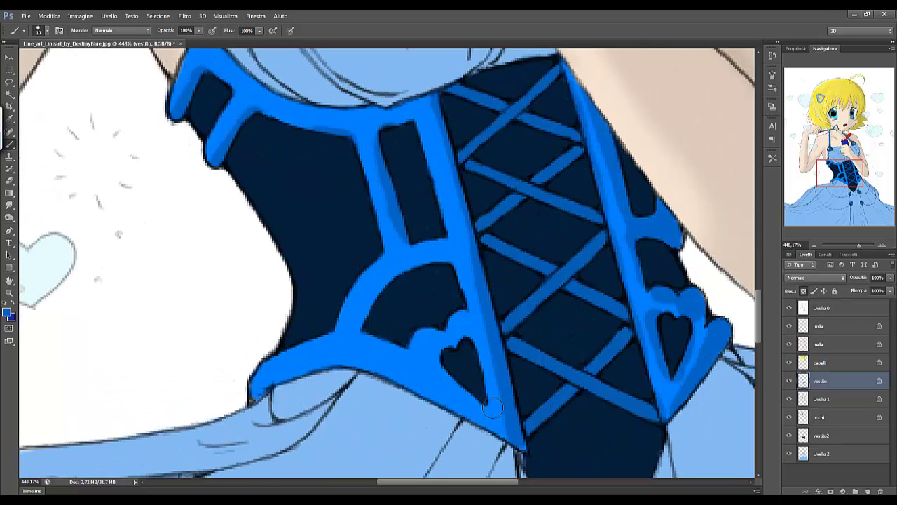
drag(491, 406, 356, 391)
drag(363, 328, 399, 282)
drag(466, 333, 447, 355)
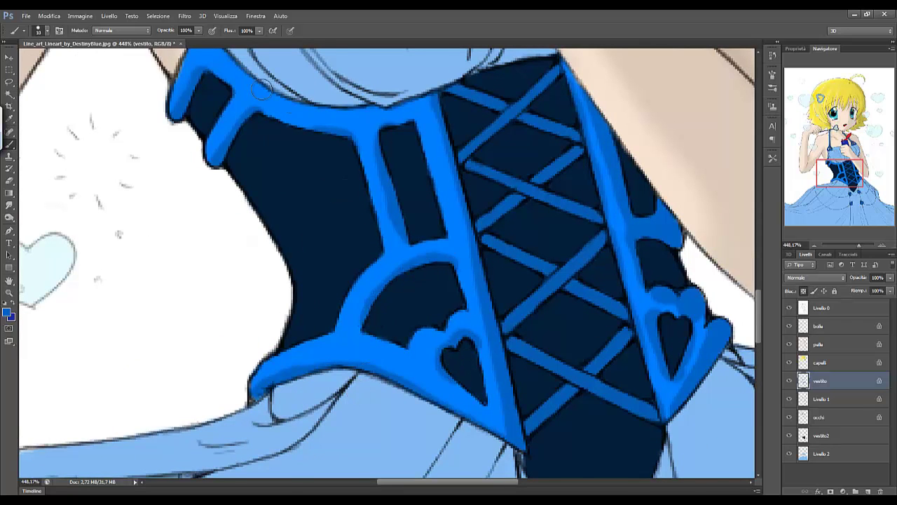
drag(261, 88, 303, 206)
- Smudge the blue shading softly into the corset frame
key(r)
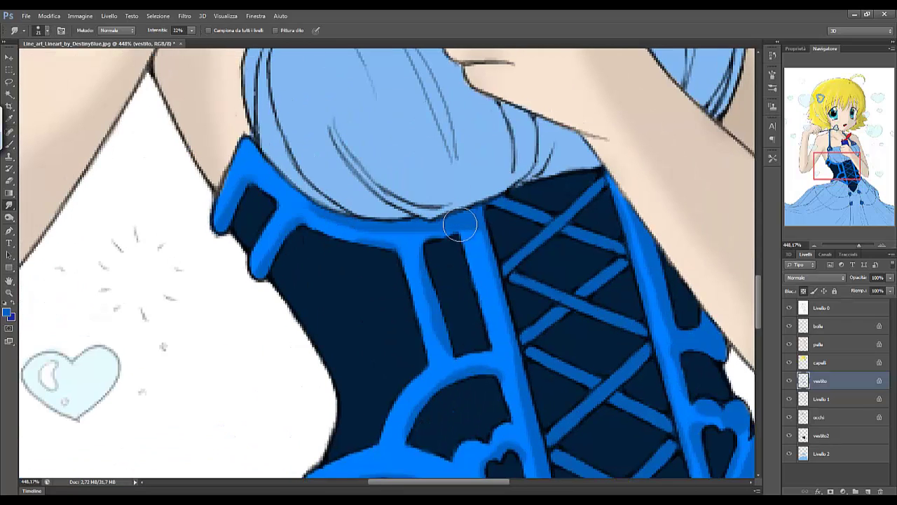
drag(382, 470, 347, 313)
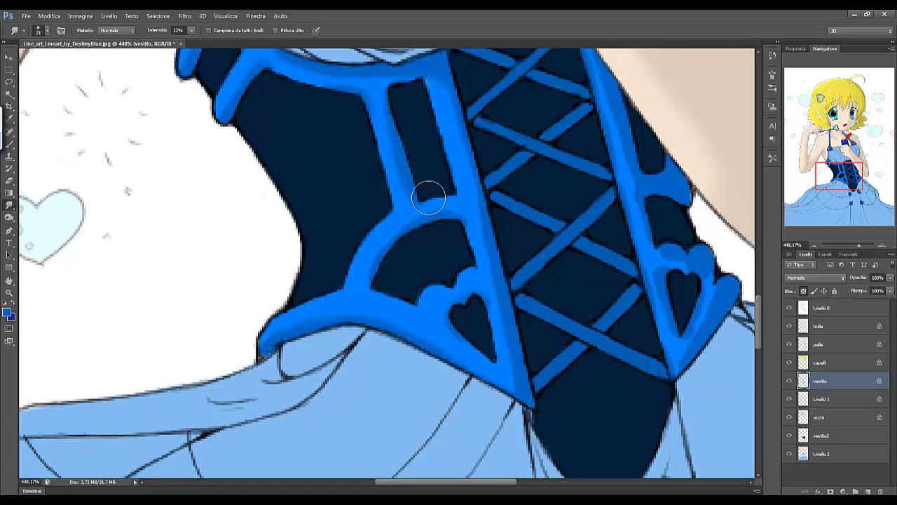
drag(662, 316, 511, 379)
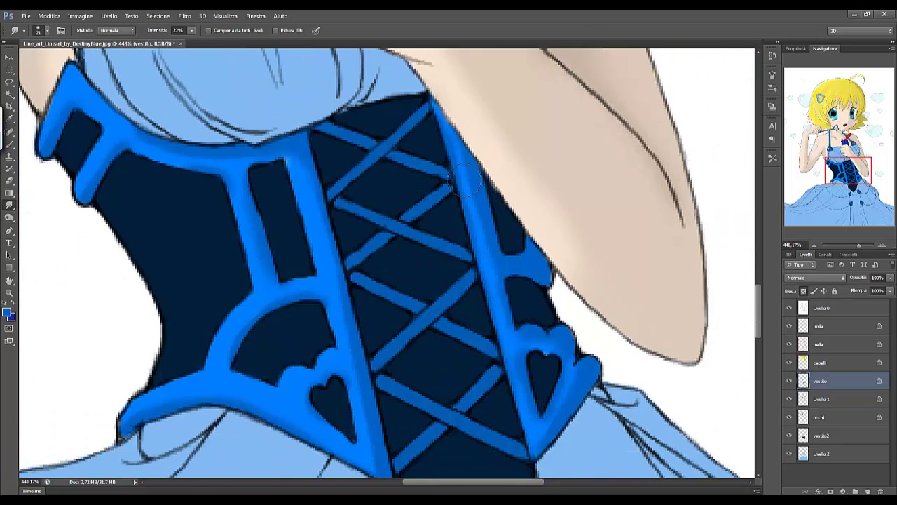
right_click(9, 217)
- Set the Dodge tool's tonal range to Luci (highlights)
click(49, 226)
right_click(337, 210)
key(Return)
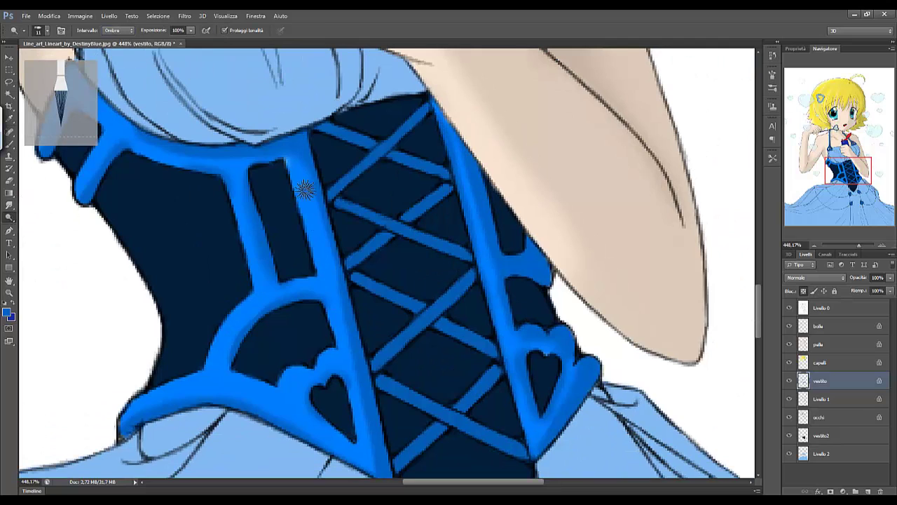
key(alt+shift+h)
- Paint thin white 1 px highlights on the left and right central straps
key(b)
click(7, 312)
click(715, 122)
right_click(291, 186)
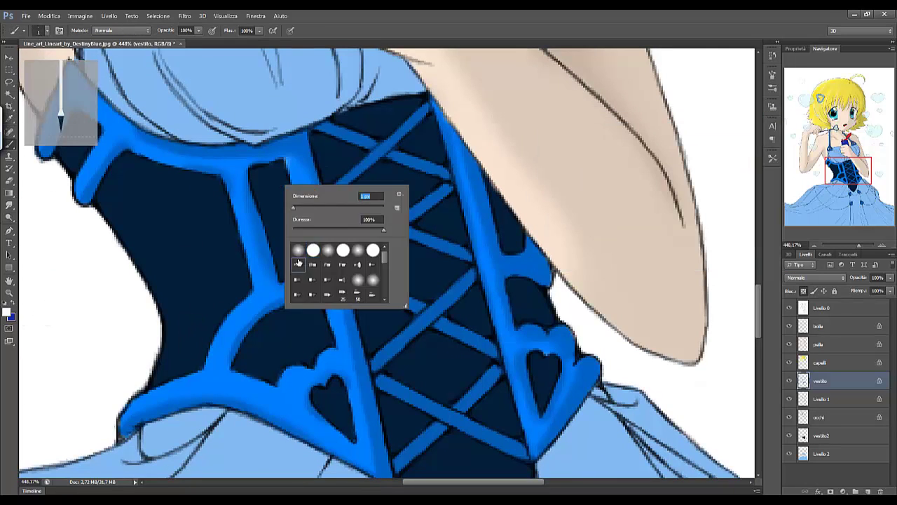
drag(305, 197, 324, 287)
drag(471, 197, 491, 259)
scroll(150, 212, left, 3)
scroll(150, 212, up, 1)
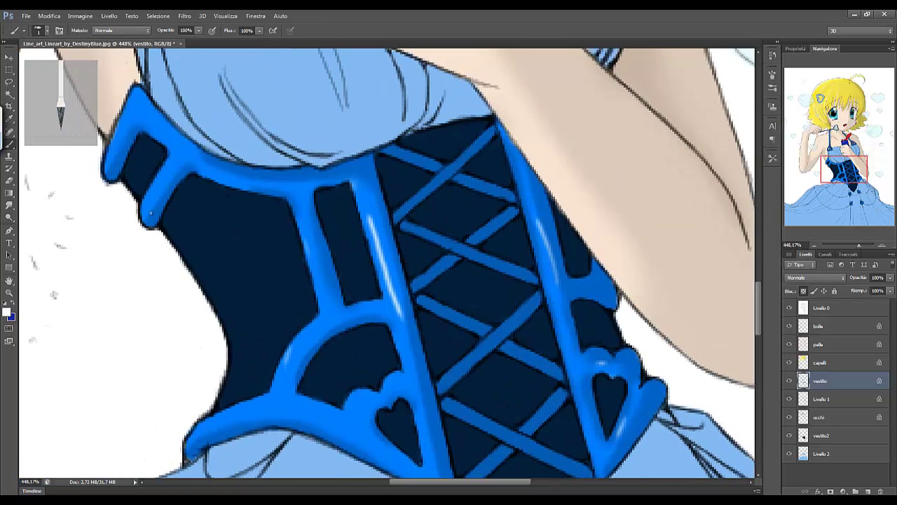
- Soften the strap highlights and edges with Smudge at 22%, then enlarge the smudge brush to 37
key(r)
drag(366, 203, 405, 359)
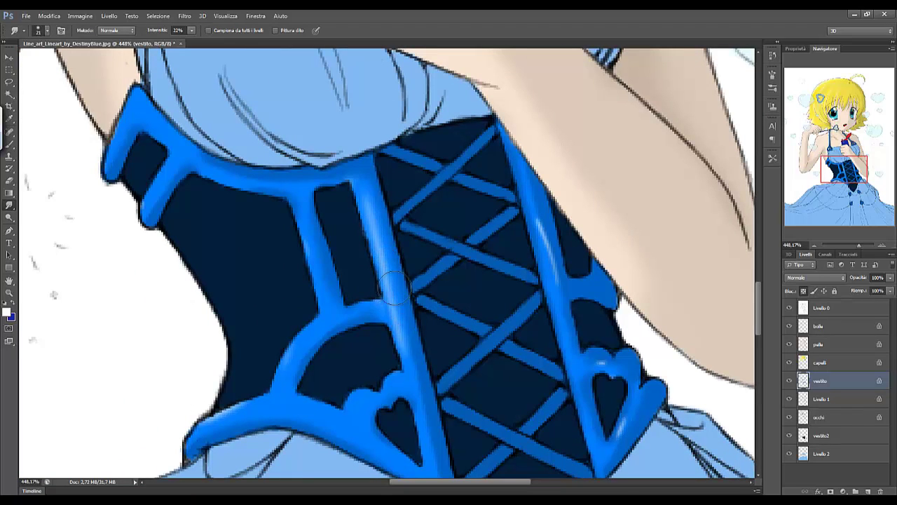
drag(538, 206, 553, 300)
drag(393, 372, 356, 394)
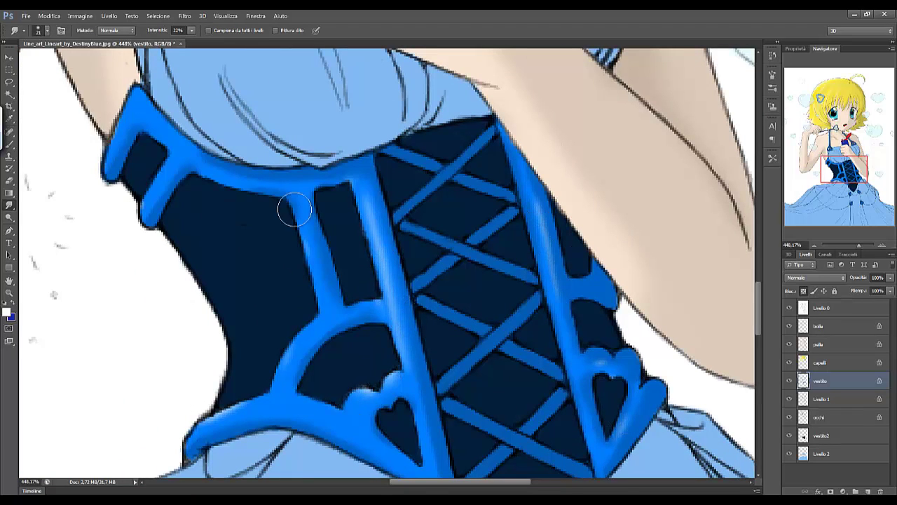
drag(295, 209, 314, 284)
key(ctrl+1)
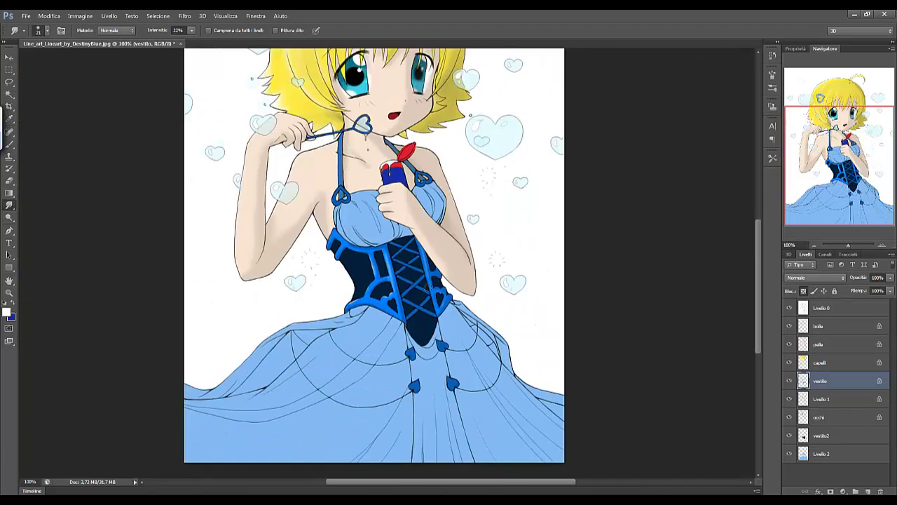
right_click(378, 249)
key(Return)
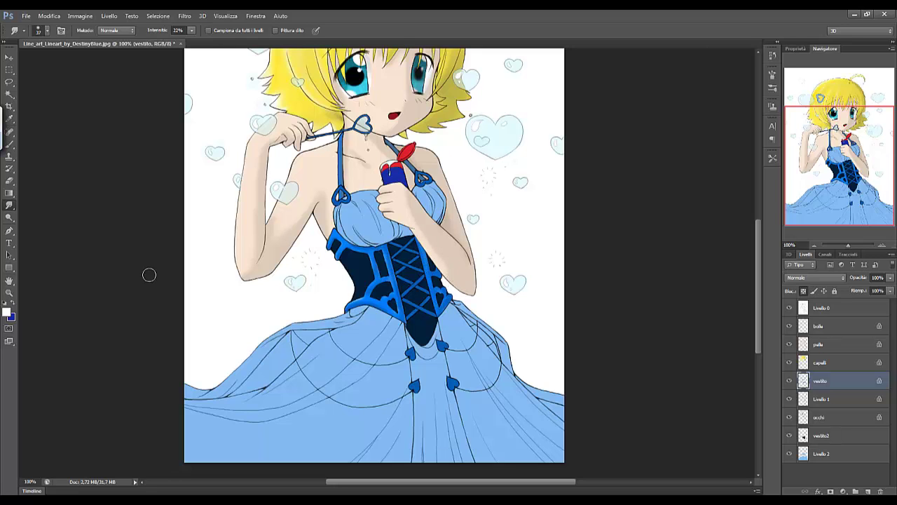
- Zoom in on the corset and paint blue highlights on the trim, smudging them smooth
key(ctrl+plus)
key(ctrl+plus)
key(b)
key(x)
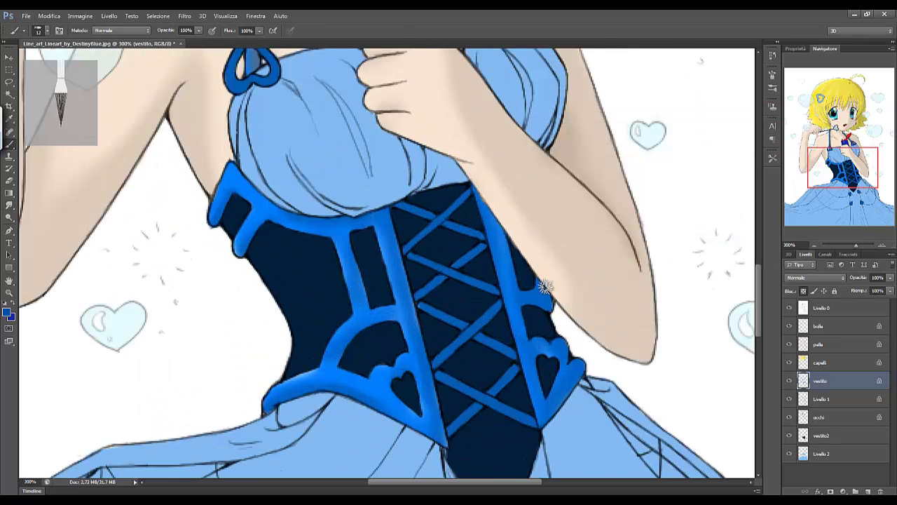
key(r)
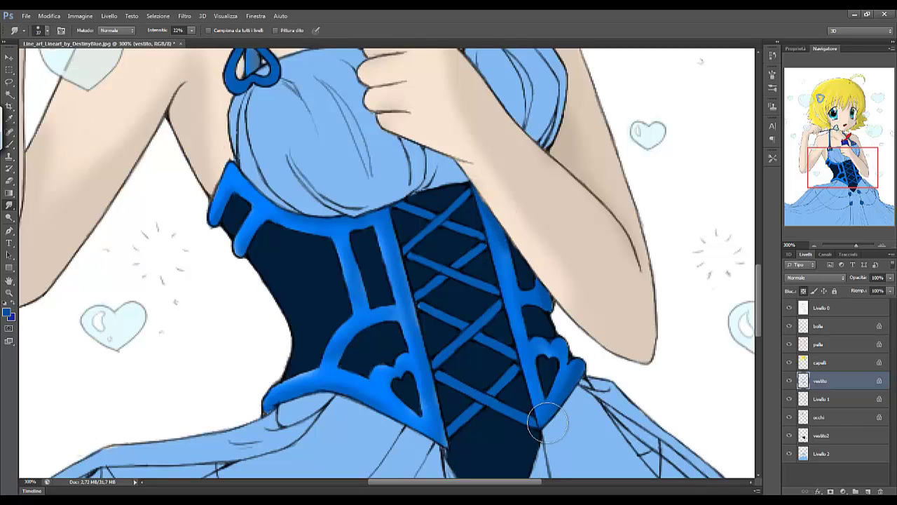
key(b)
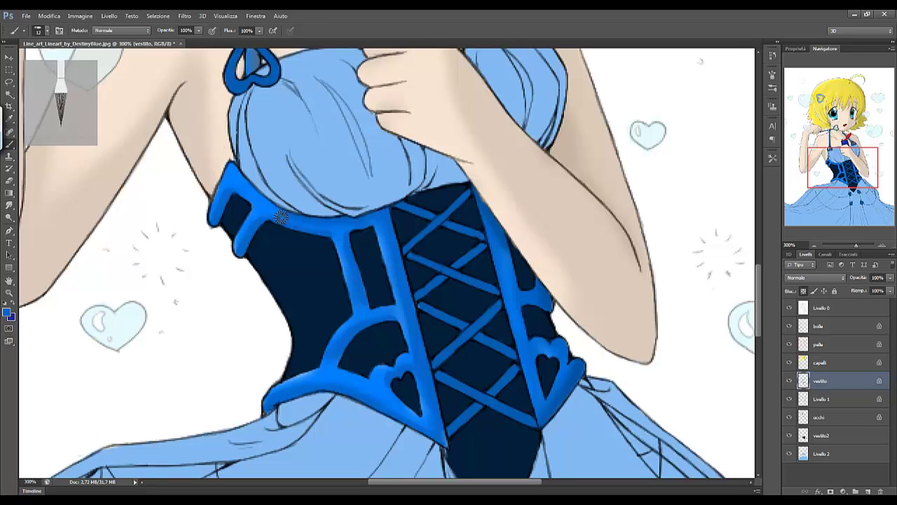
right_click(238, 247)
key(r)
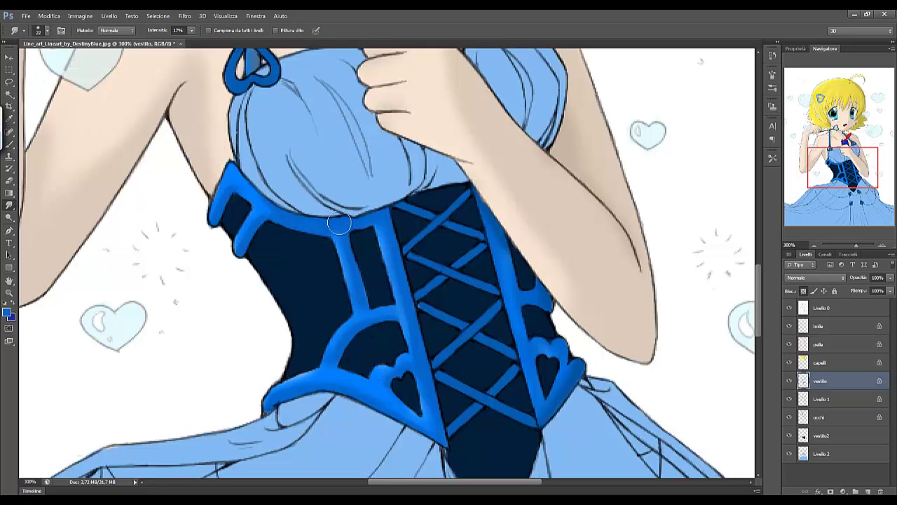
scroll(634, 185, up, 5)
- Touch up the pelle skin layer with the Eraser, then return to the vestito layer
click(806, 344)
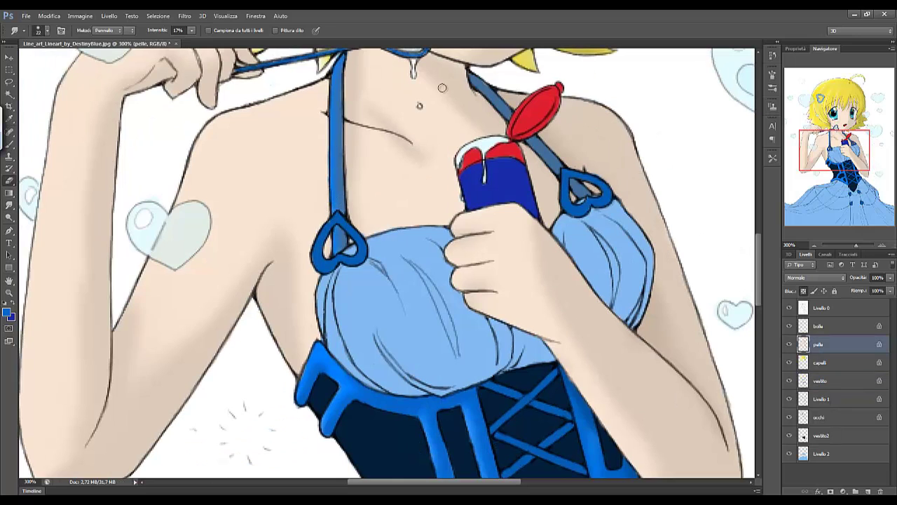
key(e)
click(820, 381)
key(b)
scroll(474, 73, up, 3)
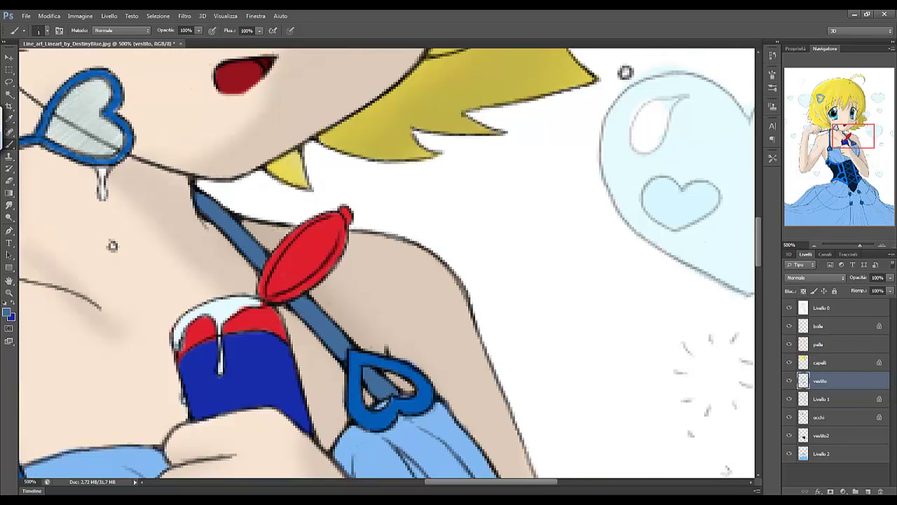
- Pick a new colour and paint on the occhi eyes layer
click(819, 417)
scroll(421, 267, down, 2)
key(i)
click(8, 313)
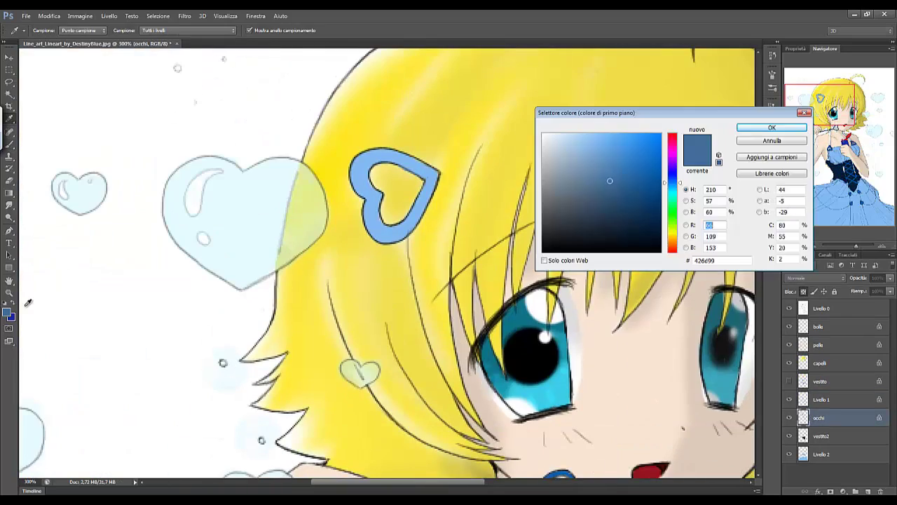
key(Return)
key(b)
mouse_move(843, 117)
mouse_down()
mouse_move(867, 171)
mouse_move(838, 116)
mouse_up()
- Lighten the heart hair clip on the capelli layer with Dodge and soften it with Smudge
click(819, 362)
key(o)
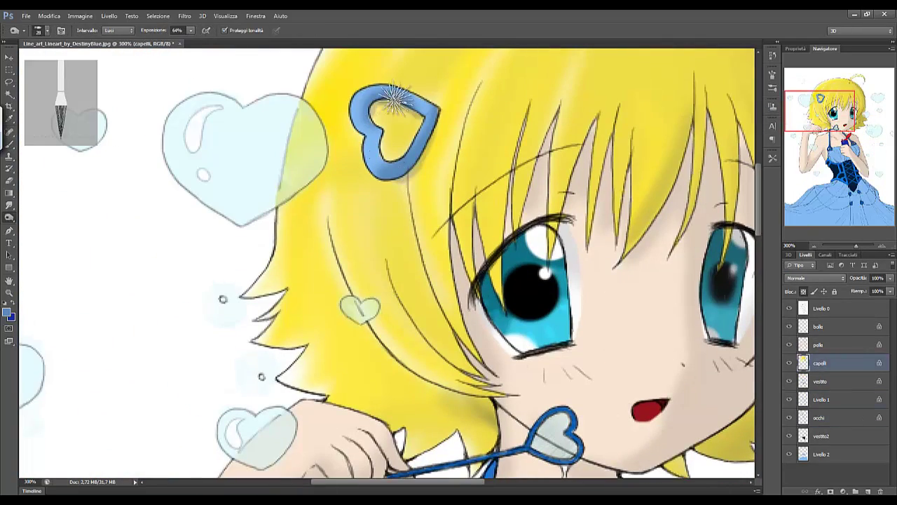
key(r)
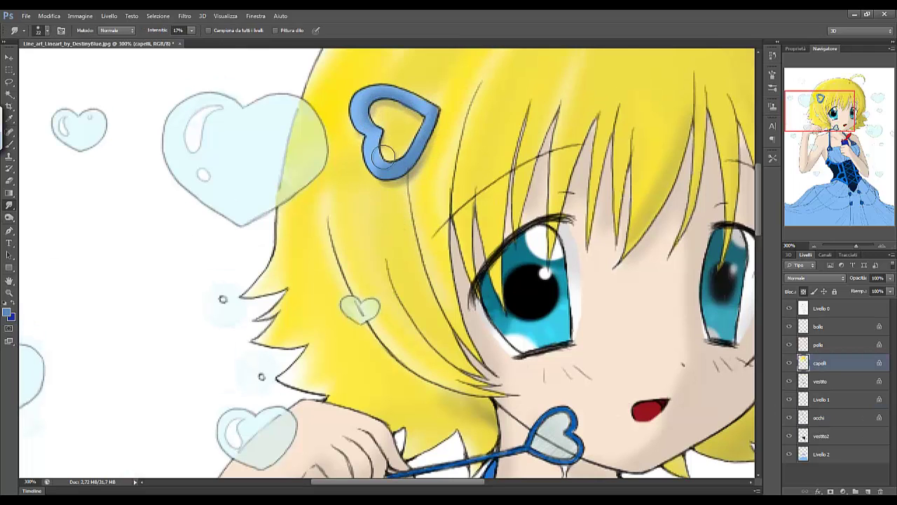
- Make Livello 1 active and sample the corset's blue with the Eyedropper
mouse_move(820, 110)
mouse_down()
mouse_move(828, 165)
mouse_move(847, 169)
mouse_up()
click(820, 398)
key(i)
click(447, 270)
click(7, 312)
- Paint and smudge shading into the corset lacing on Livello 1
click(769, 129)
key(b)
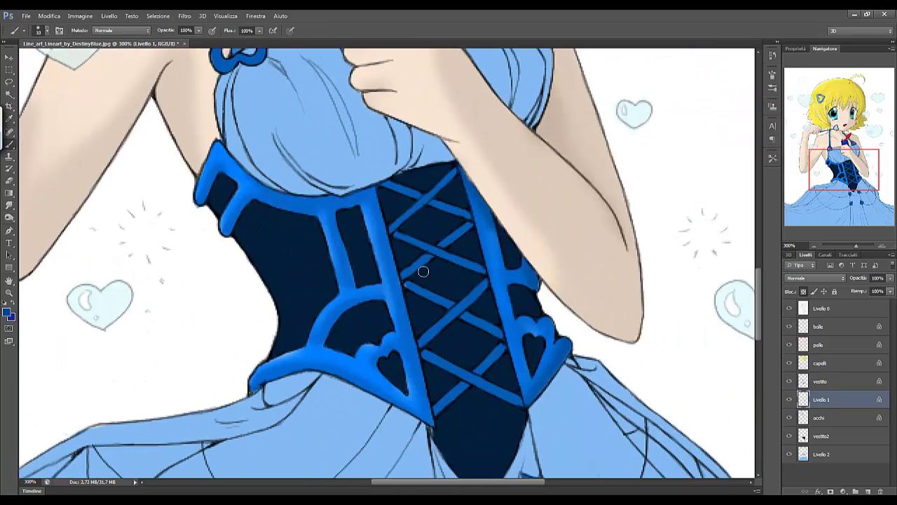
right_click(478, 370)
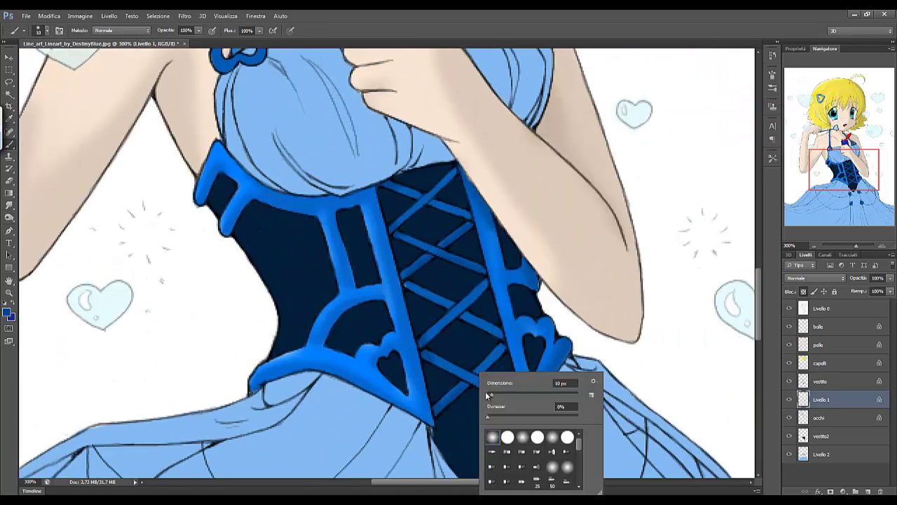
key(Escape)
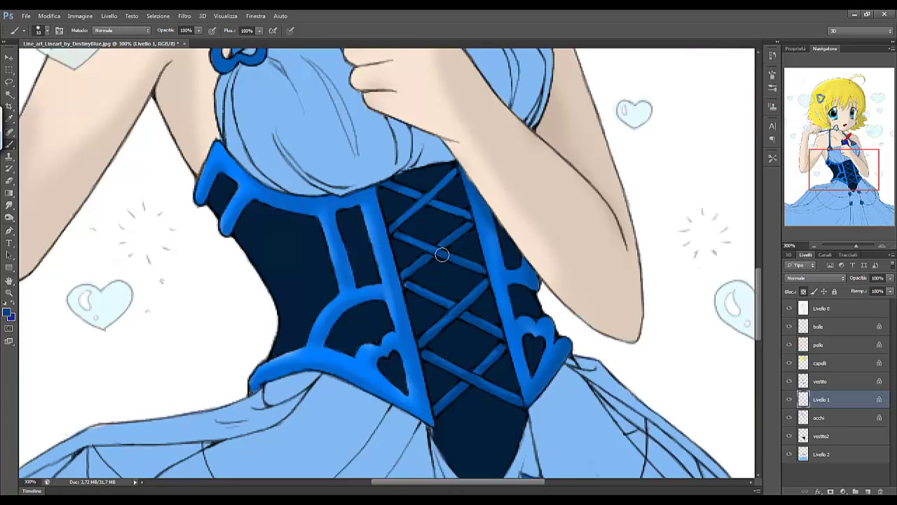
key(r)
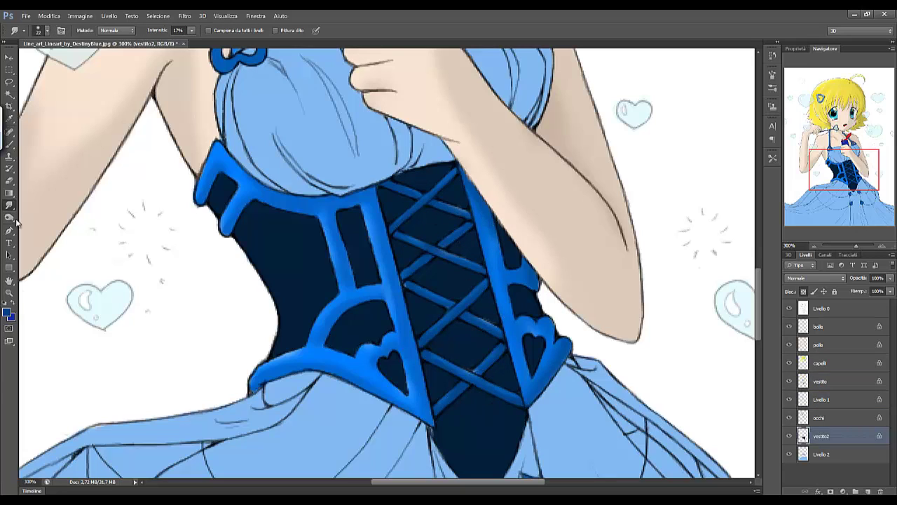
- Pick a darker navy and paint shading on the vestito2 panels
key(i)
click(7, 312)
key(Return)
key(b)
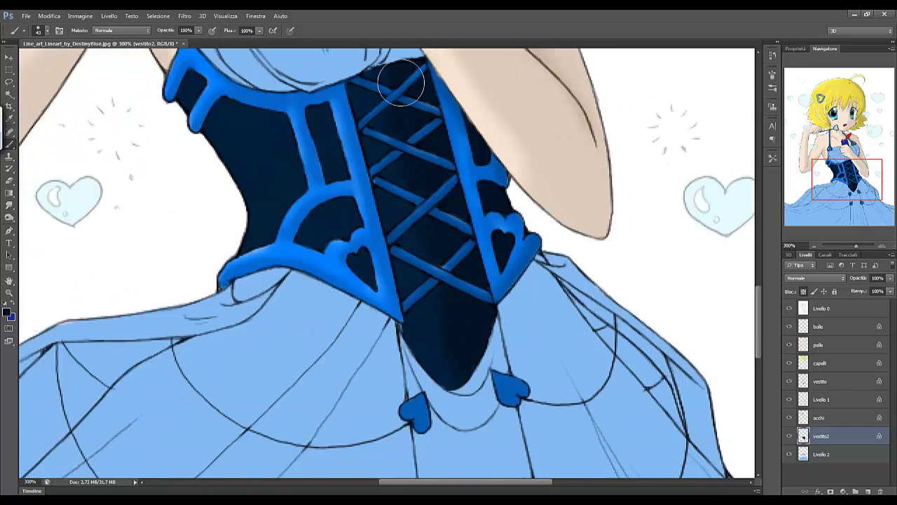
drag(473, 394, 433, 353)
right_click(433, 353)
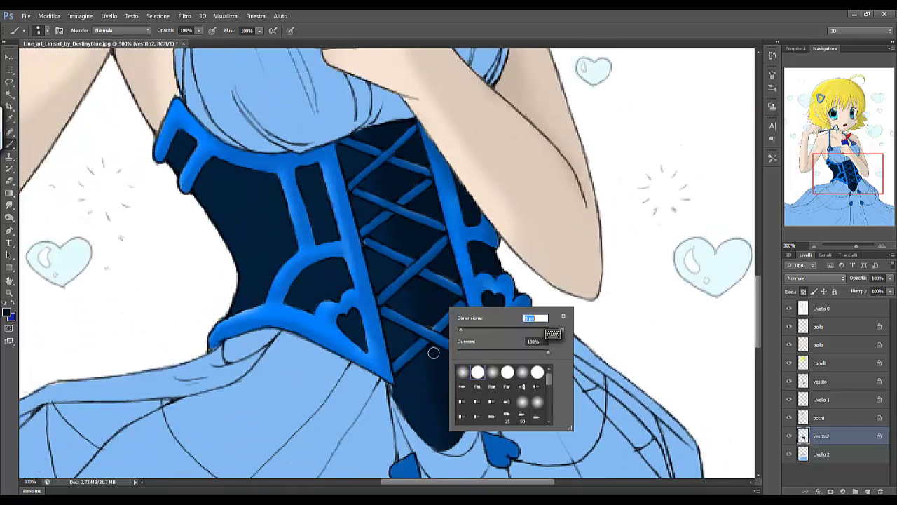
key(Return)
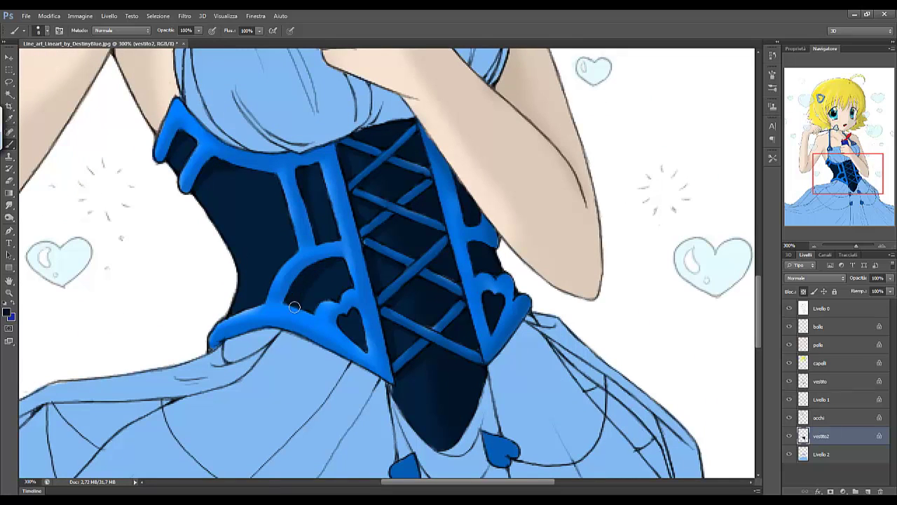
- Burn the navy panels darker and smudge the shadows along the bodice's left edge
click(9, 218)
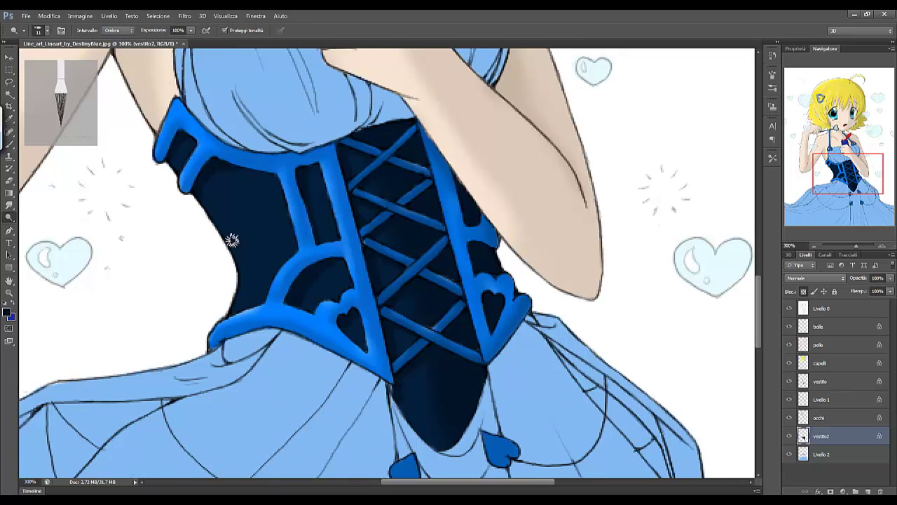
right_click(265, 256)
key(Return)
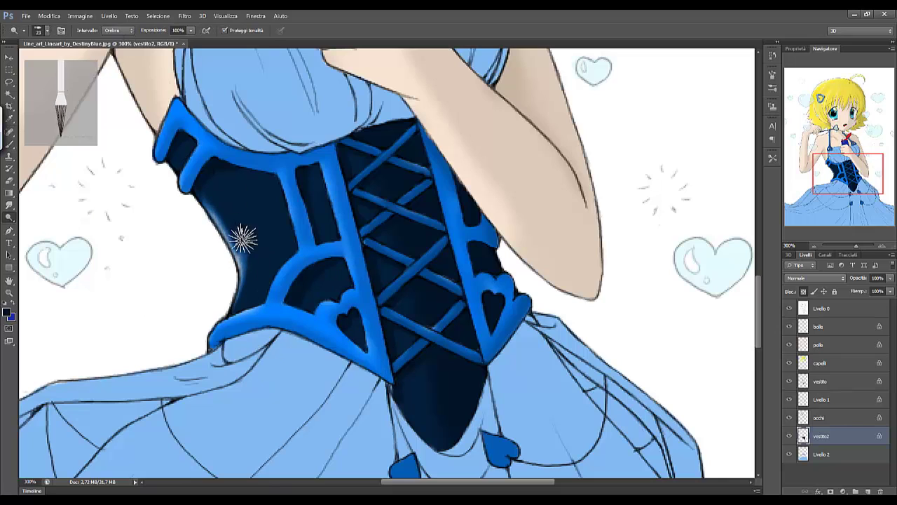
key(r)
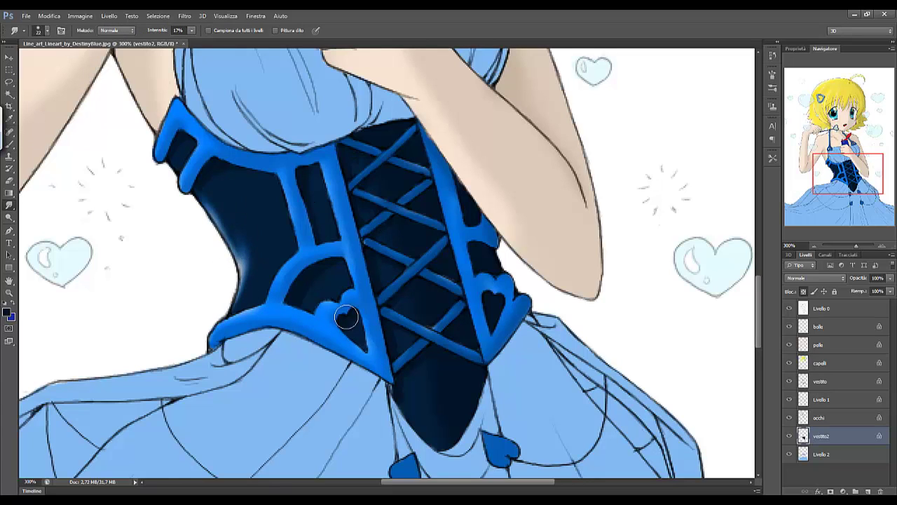
drag(207, 211, 251, 246)
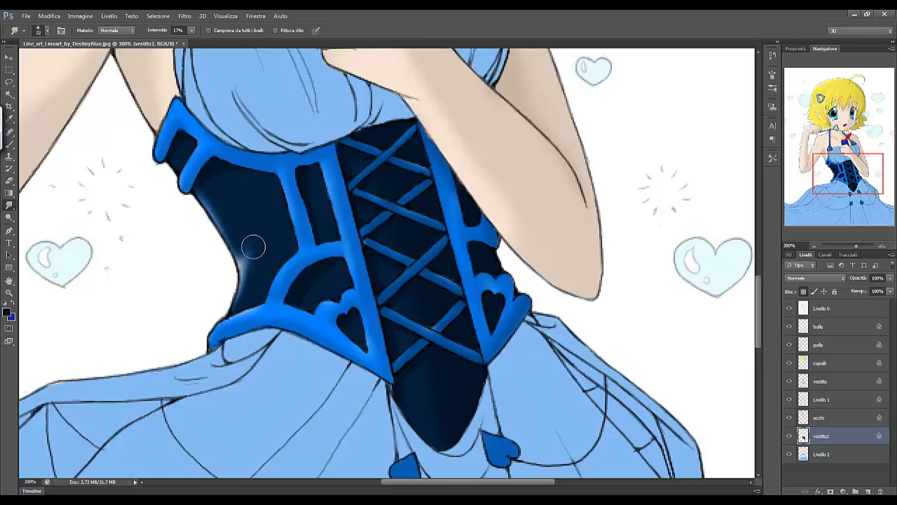
scroll(254, 247, down, 2)
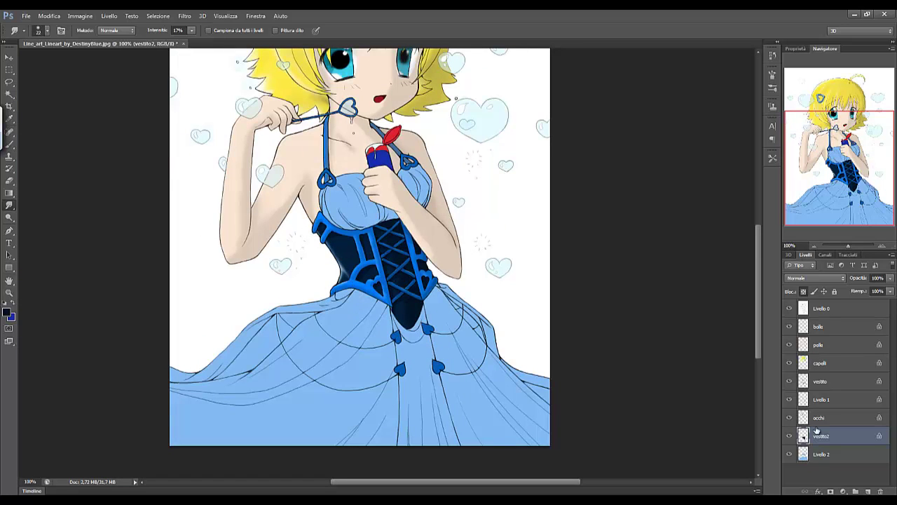
- Choose a blue colour and make skirt layer Livello 2 active, zoomed on the lower skirt
click(820, 398)
key(b)
click(7, 311)
click(766, 124)
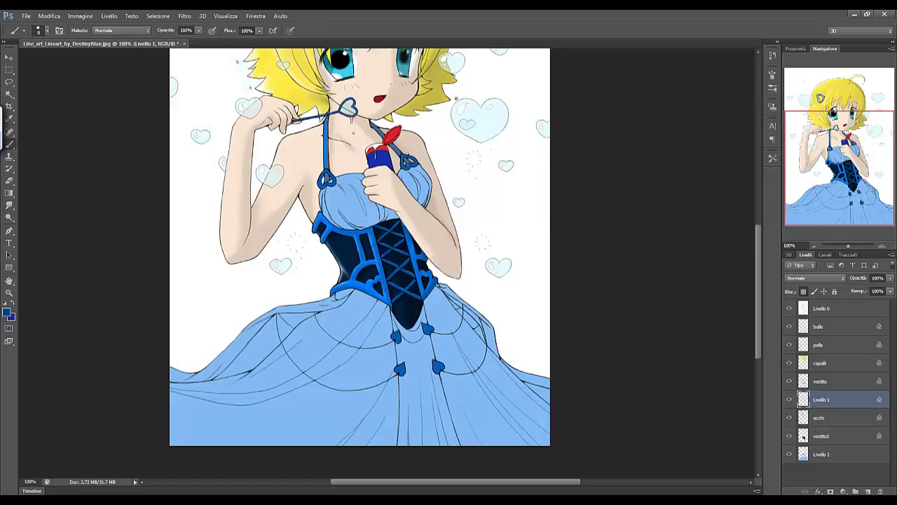
click(9, 204)
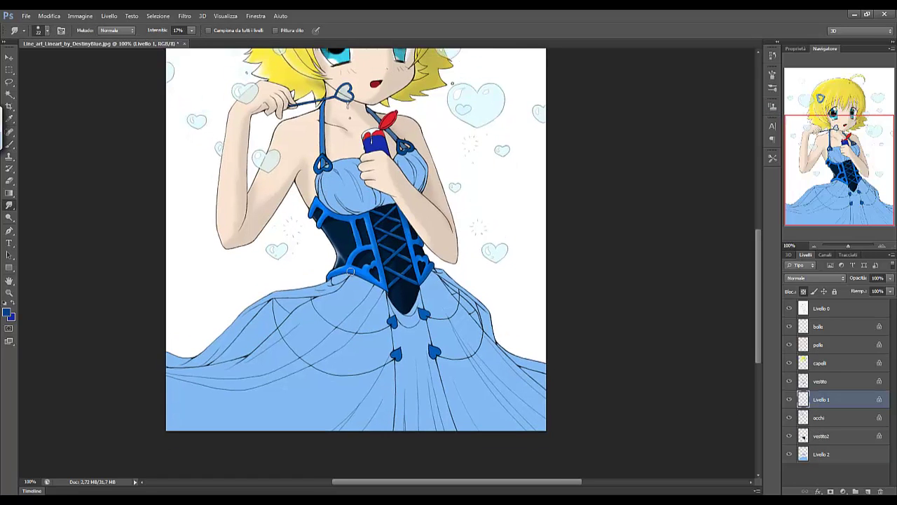
click(820, 453)
key(ctrl+plus)
click(11, 181)
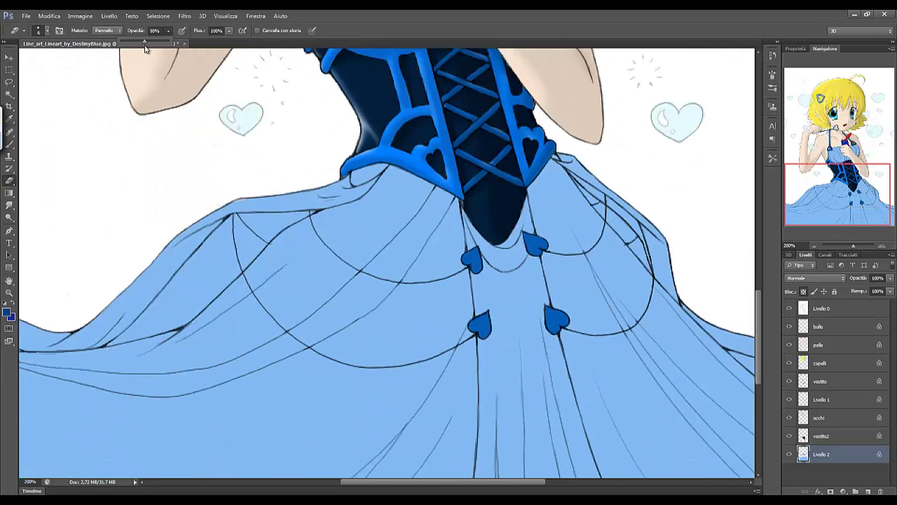
- Pick a darker blue than the skirt and shade the left skirt folds
key(b)
alt+click(244, 202)
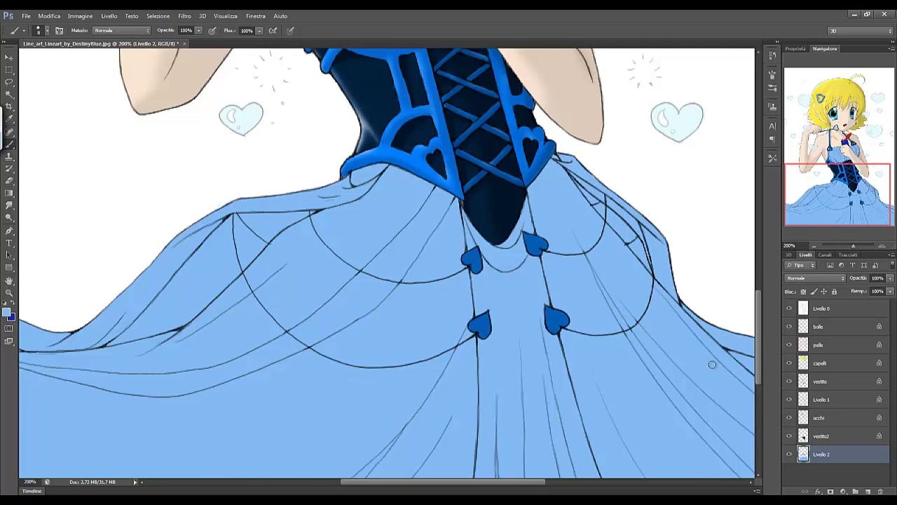
click(7, 312)
click(771, 122)
right_click(241, 255)
mouse_move(210, 255)
mouse_down()
mouse_move(266, 223)
mouse_move(158, 312)
mouse_up()
mouse_move(126, 340)
mouse_down()
mouse_move(210, 263)
mouse_move(184, 340)
mouse_move(228, 334)
mouse_up()
- Shade the skirt's right side and left edge, then set Smudge strength to 36%
right_click(225, 247)
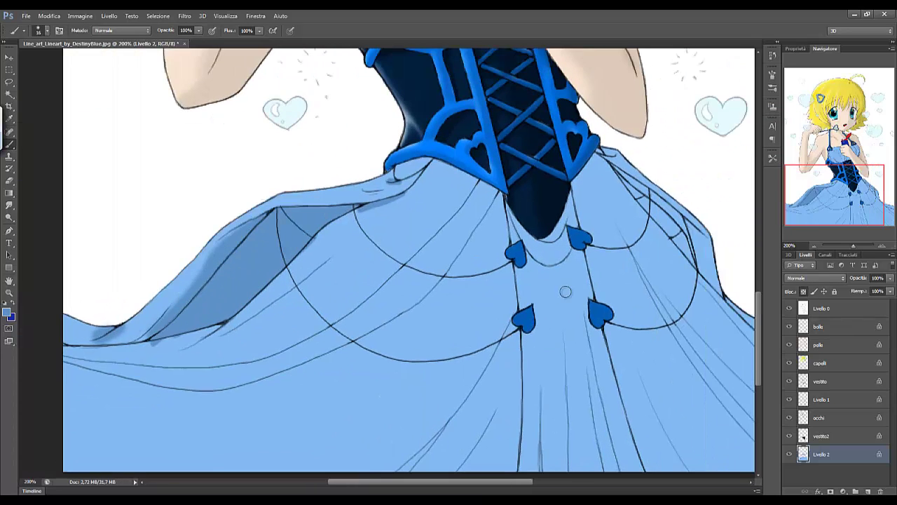
scroll(566, 291, right, 5)
right_click(501, 196)
drag(595, 294, 441, 248)
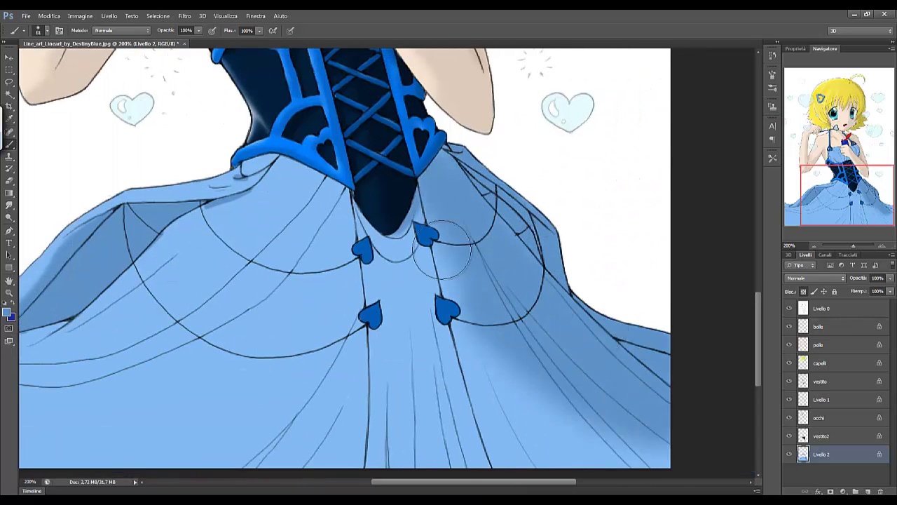
right_click(341, 336)
key(Return)
scroll(91, 326, left, 5)
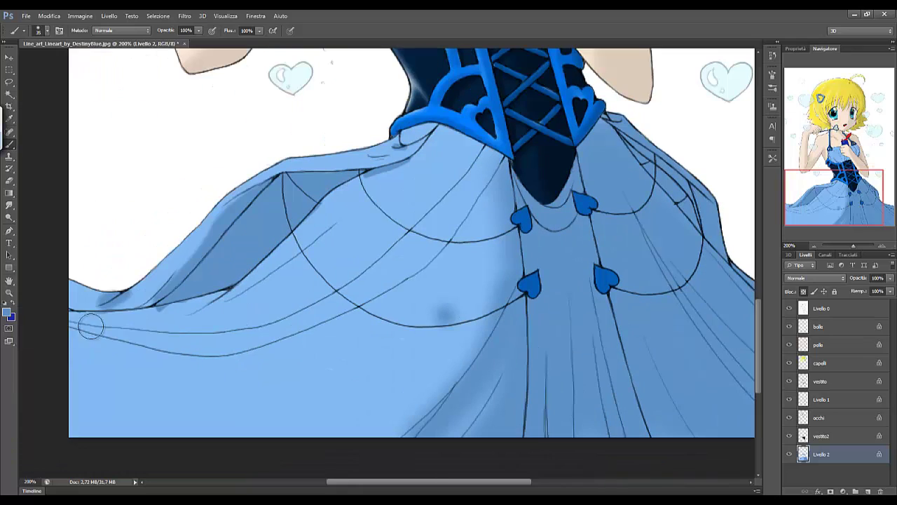
drag(90, 326, 334, 323)
key(r)
click(191, 30)
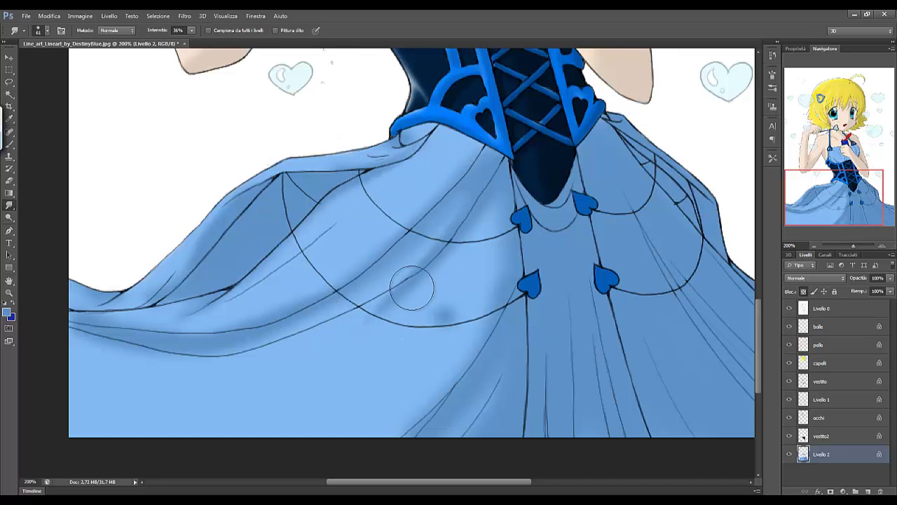
- Smudge the lower-left skirt shadows and paint darker shading along the right-hand folds
drag(300, 290, 84, 341)
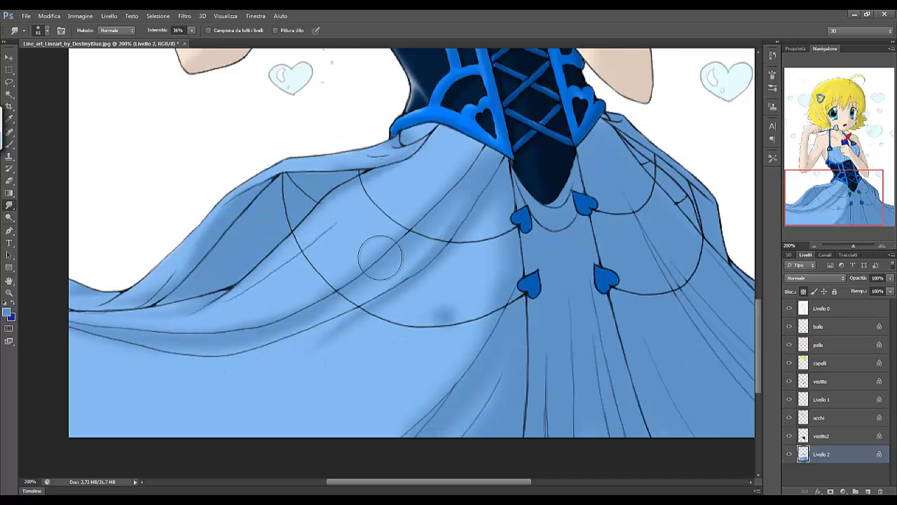
mouse_move(421, 326)
mouse_down()
mouse_move(470, 311)
mouse_move(449, 397)
mouse_up()
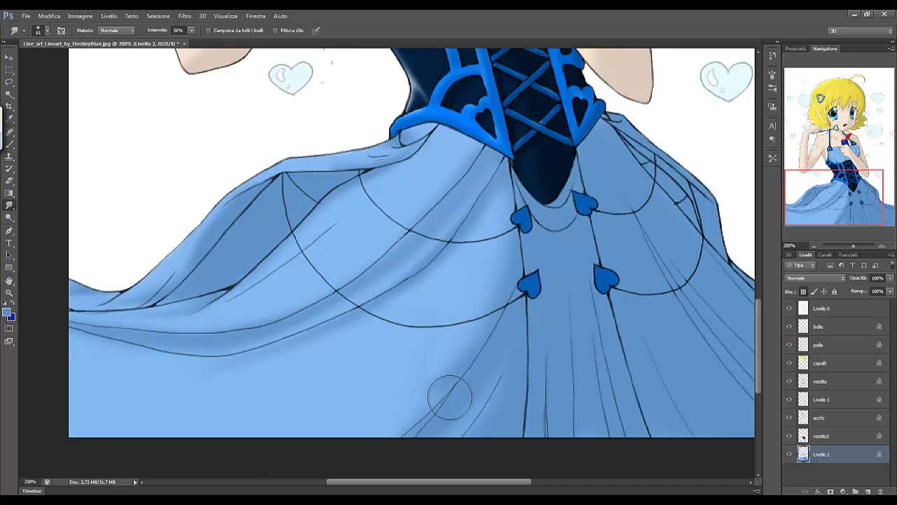
scroll(436, 295, right, 5)
key(b)
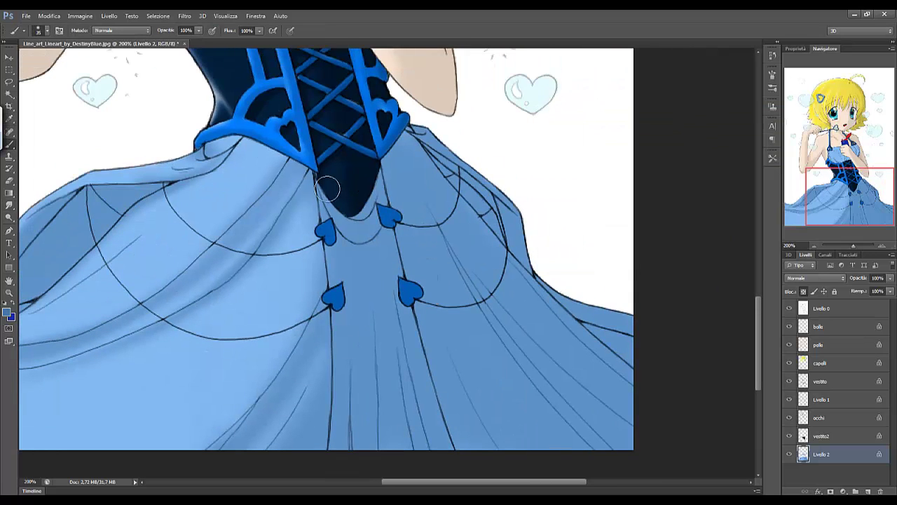
drag(327, 187, 343, 344)
drag(329, 259, 347, 449)
mouse_move(427, 140)
mouse_down()
mouse_move(519, 260)
mouse_move(531, 363)
mouse_move(456, 421)
mouse_up()
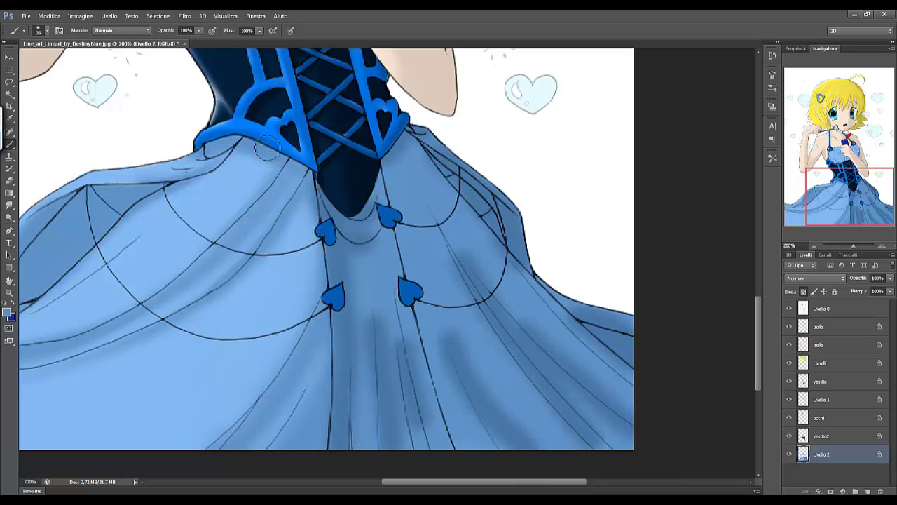
- Blend the right skirt fold shading and lighten highlight streaks with Dodge
key(r)
drag(419, 166, 537, 256)
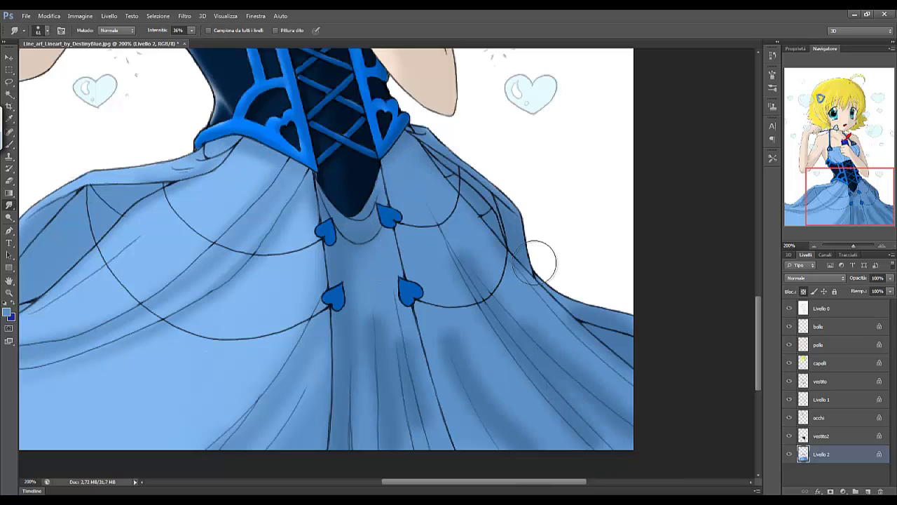
drag(525, 363, 574, 394)
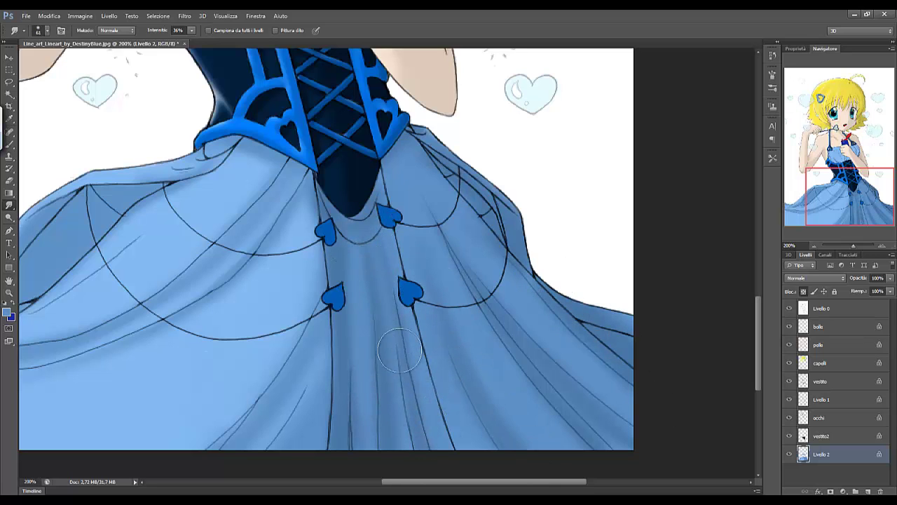
scroll(315, 186, down, 2)
scroll(315, 186, left, 3)
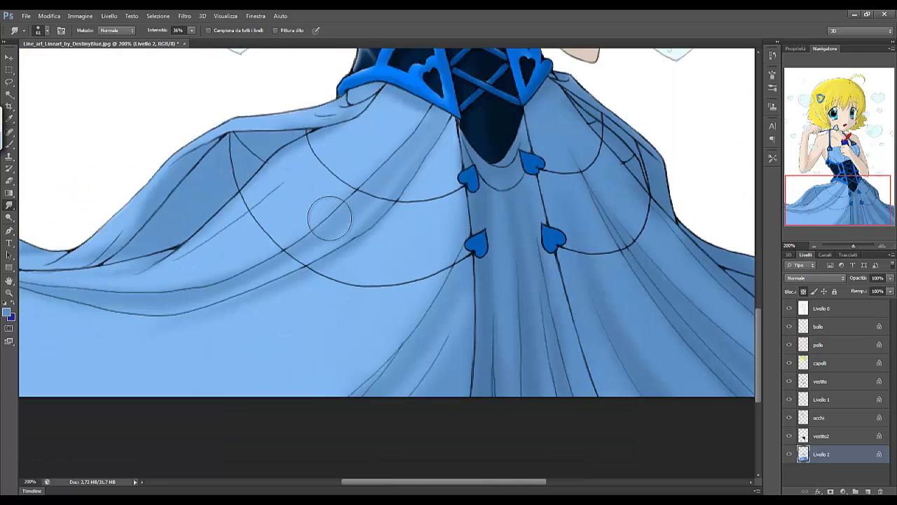
scroll(210, 294, left, 5)
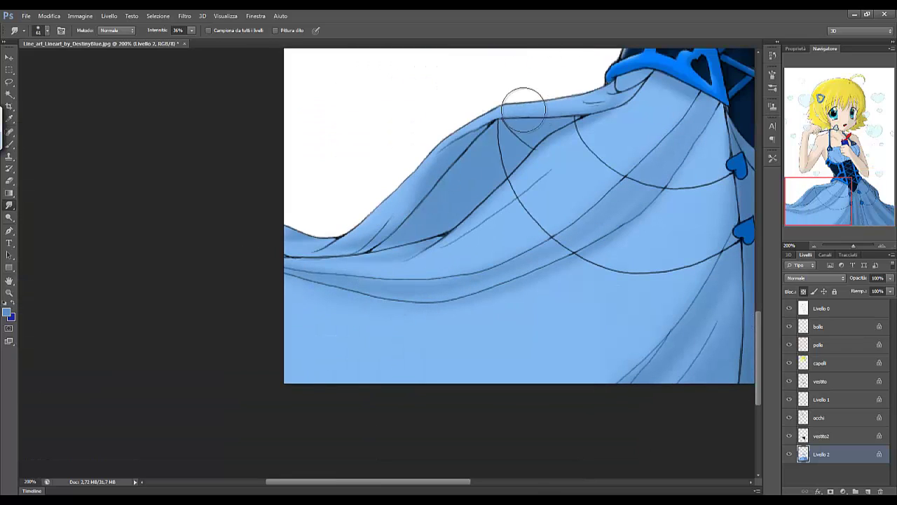
key(o)
scroll(369, 212, up, 2)
scroll(368, 212, right, 2)
scroll(545, 248, down, 4)
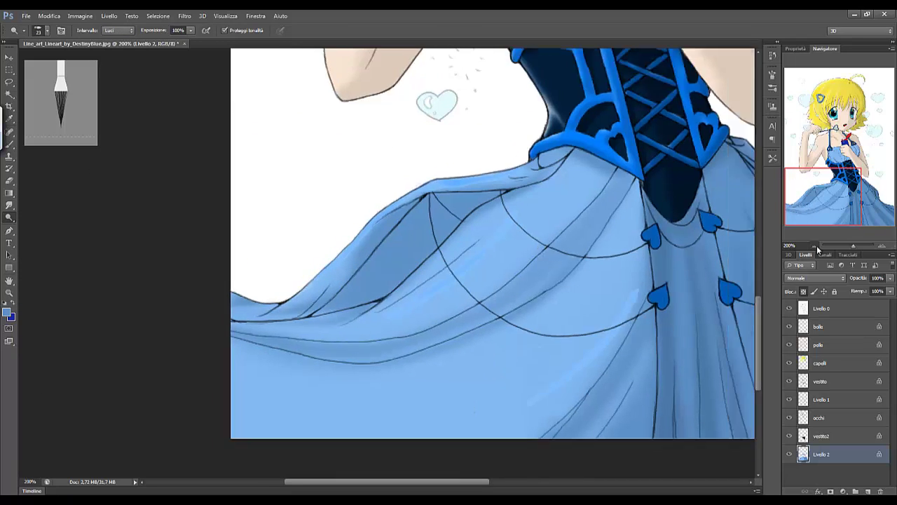
- Zoom out and refine the skirt shading with Brush and Smudge
key(alt+shift+m)
key(r)
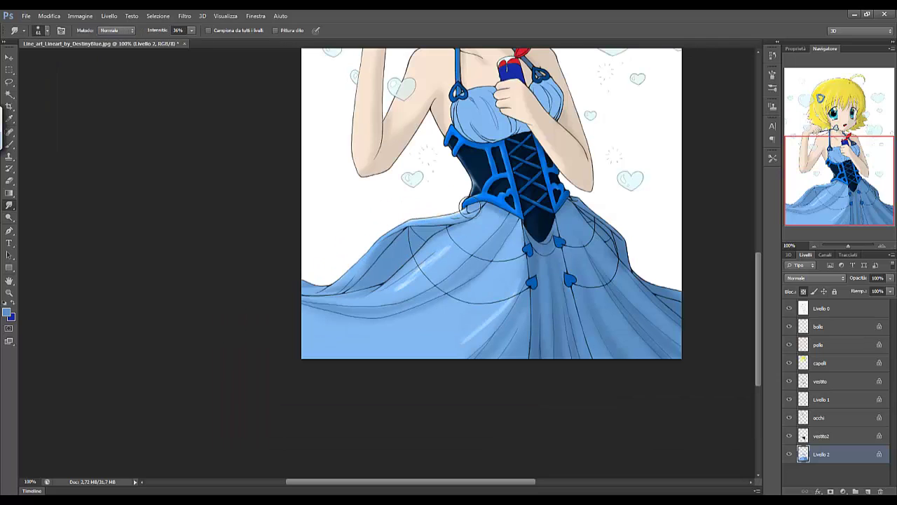
scroll(481, 314, up, 2)
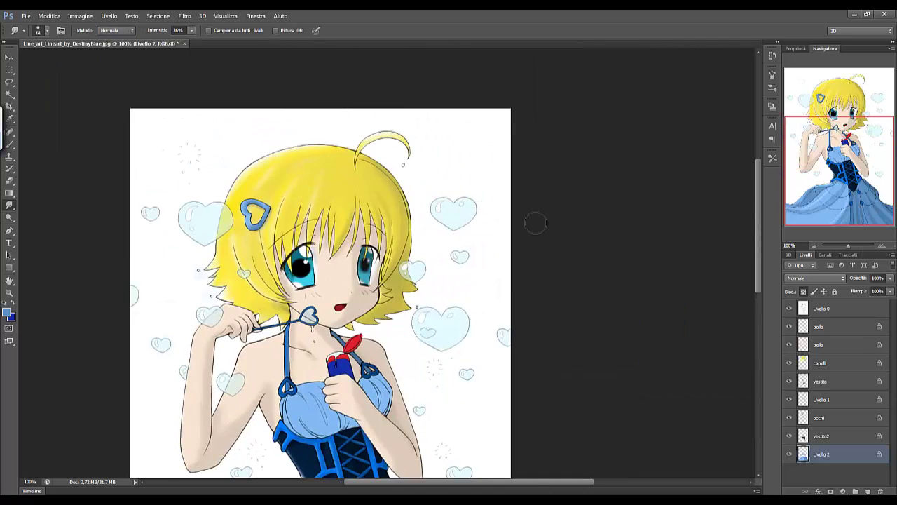
key(b)
right_click(588, 350)
key(Escape)
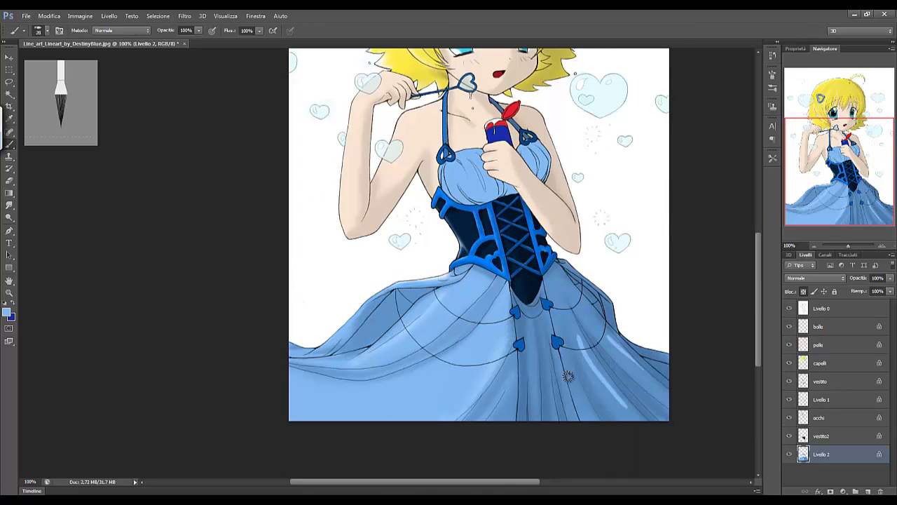
key(r)
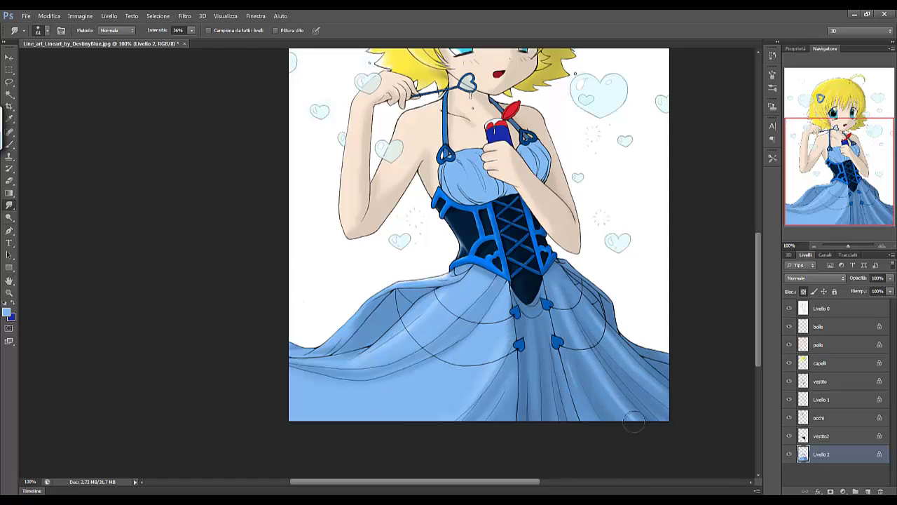
scroll(601, 335, up, 2)
scroll(370, 389, right, 2)
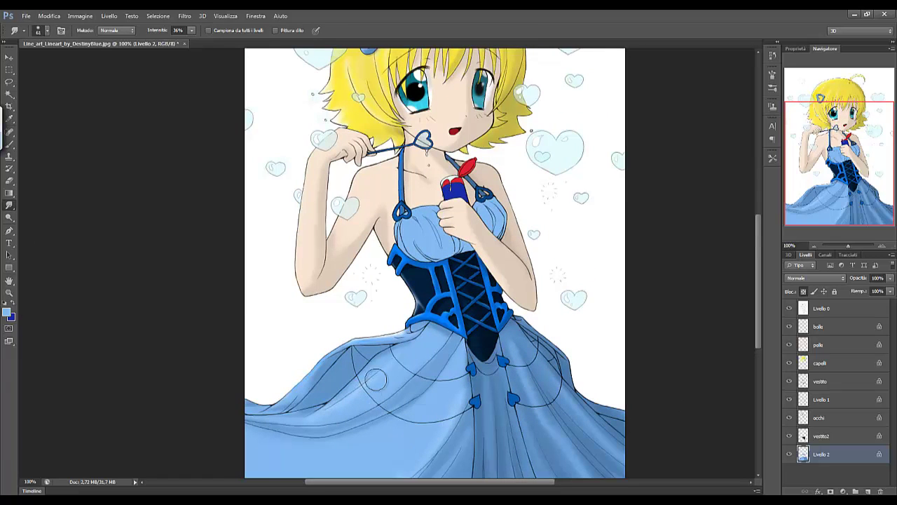
- Pick a size-13 brush tip and zoom in closely on the chest
key(b)
right_click(438, 245)
key(Escape)
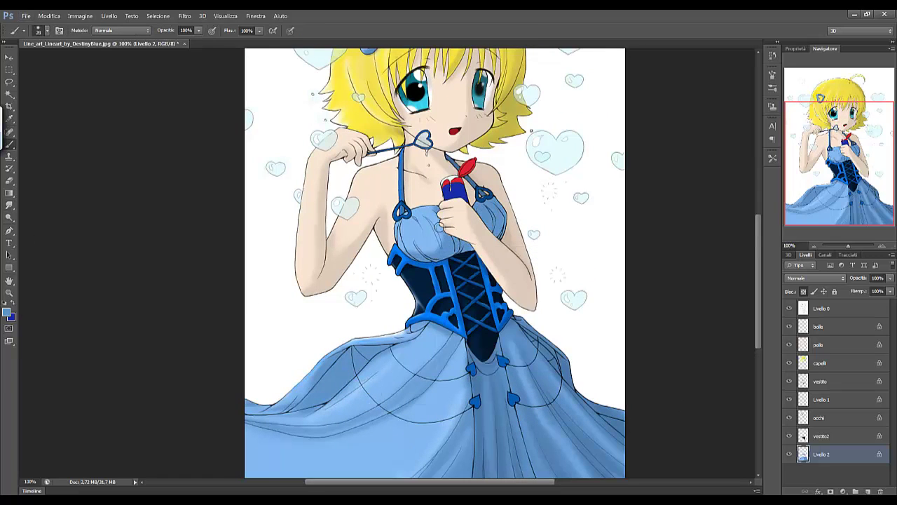
right_click(435, 272)
double_click(491, 344)
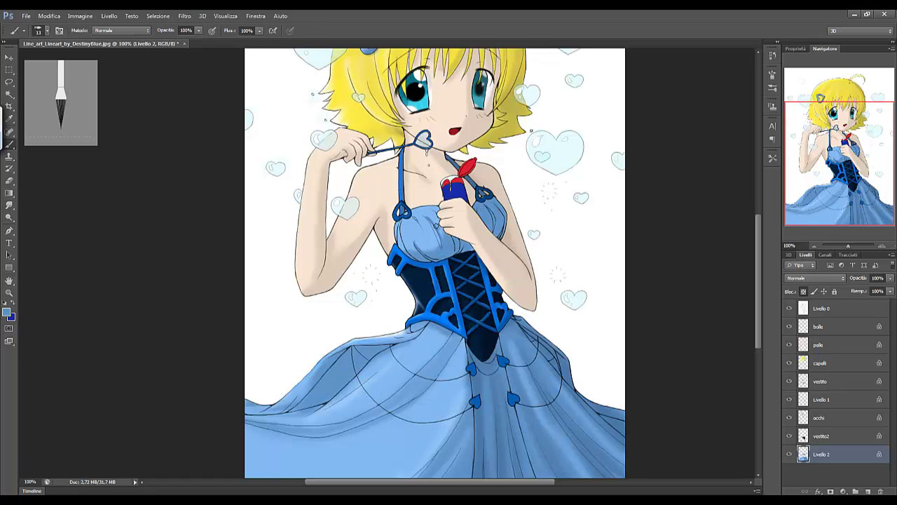
key(ctrl+plus)
key(ctrl+plus)
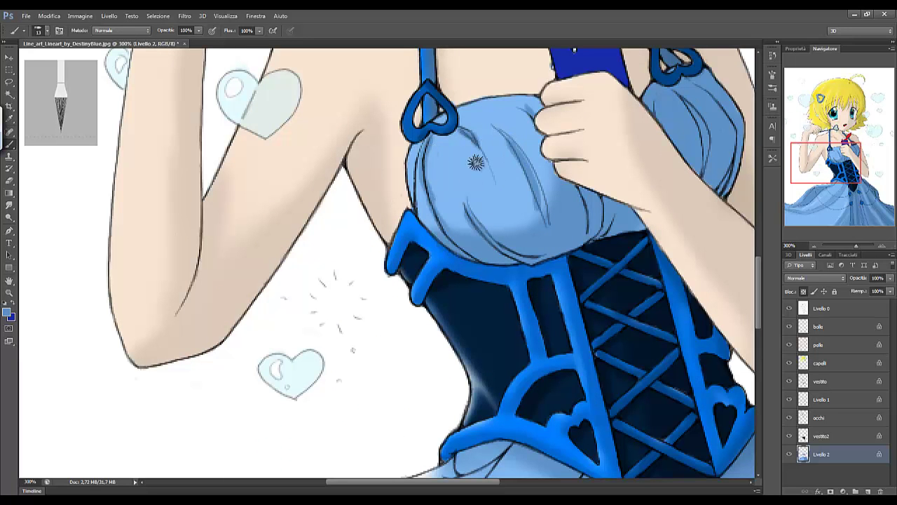
scroll(531, 370, down, 2)
scroll(287, 266, up, 2)
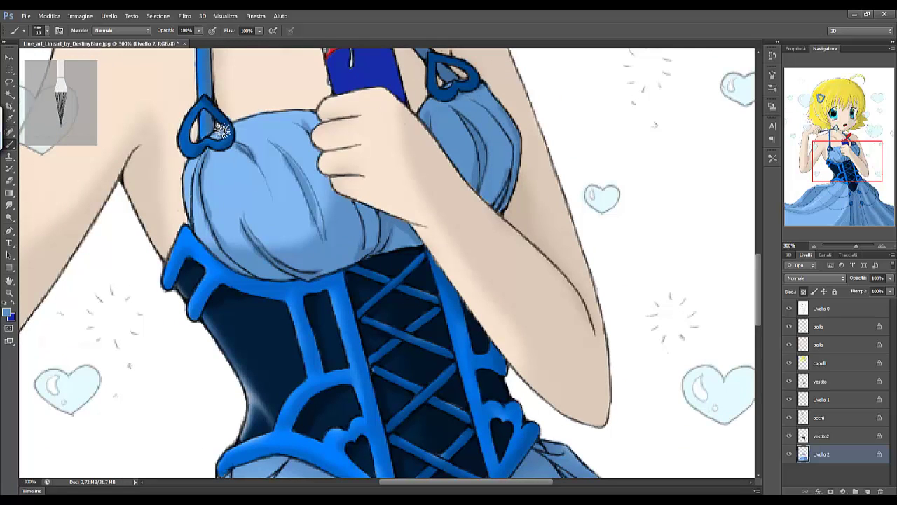
- Smudge the bodice folds with a size-10 tip, erasing stray bits on the pelle layer
key(r)
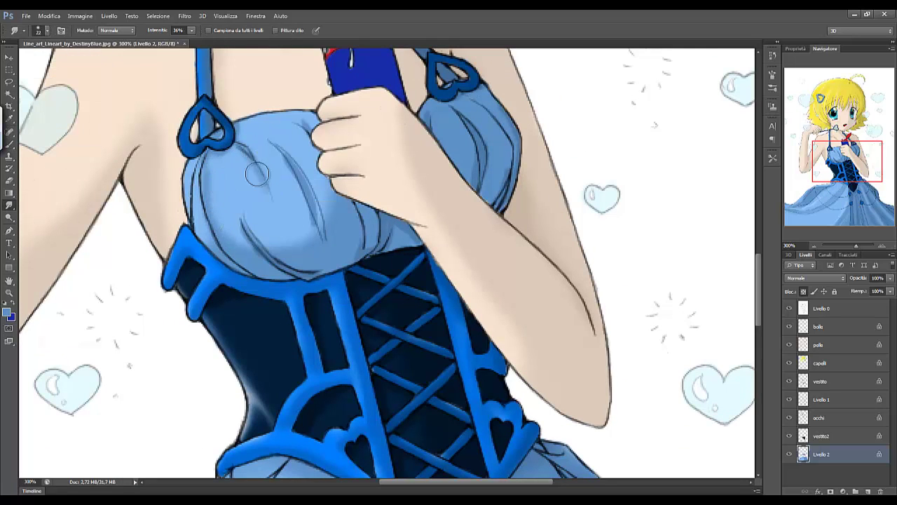
right_click(238, 158)
double_click(318, 228)
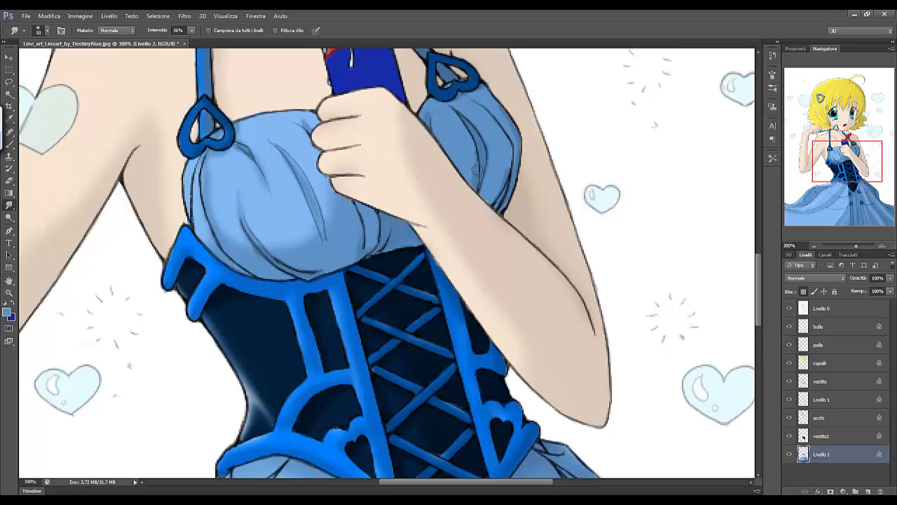
ctrl+click(418, 133)
key(e)
scroll(414, 182, up, 2)
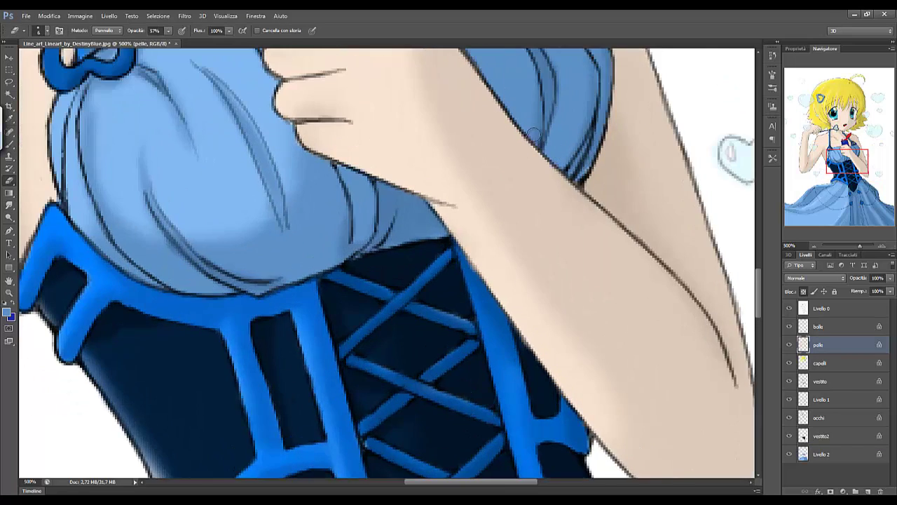
scroll(409, 237, down, 2)
ctrl+click(225, 237)
key(r)
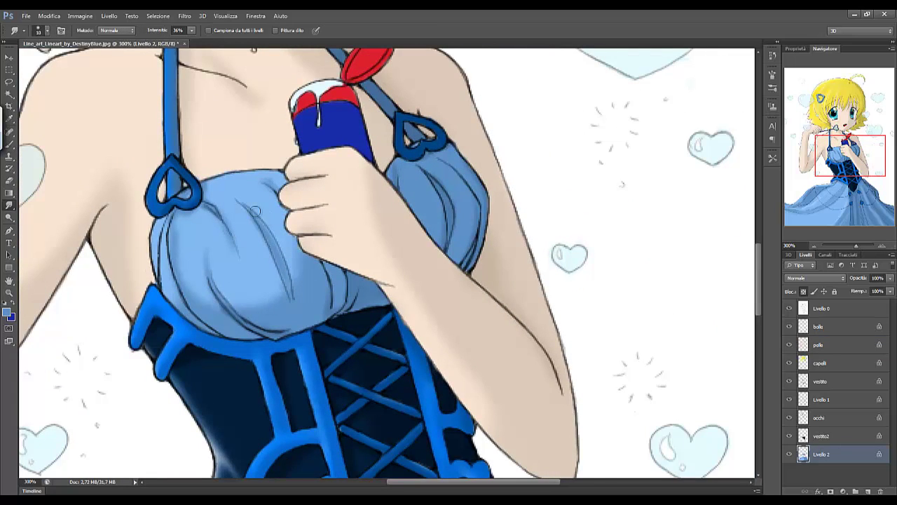
- Lighten and re-smudge the bodice shading around the chest and neck
scroll(255, 210, down, 1)
scroll(231, 218, up, 1)
key(o)
right_click(231, 220)
key(Return)
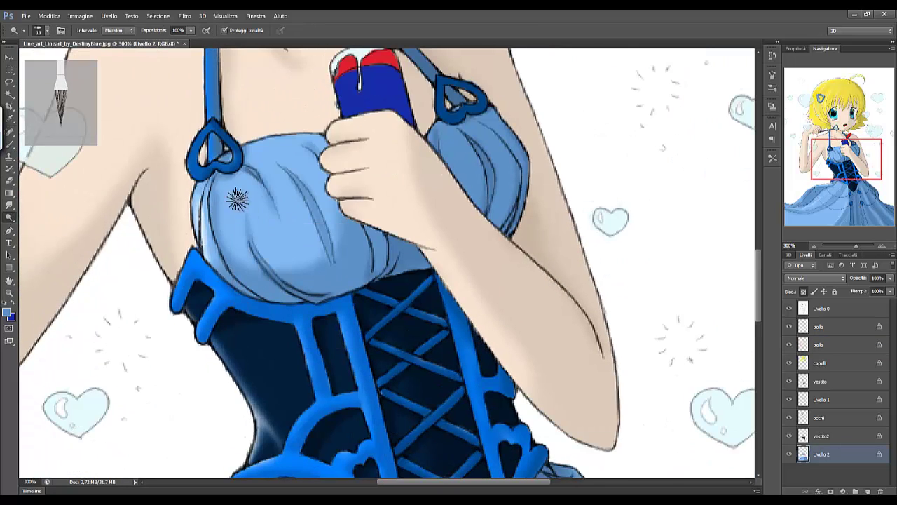
key(b)
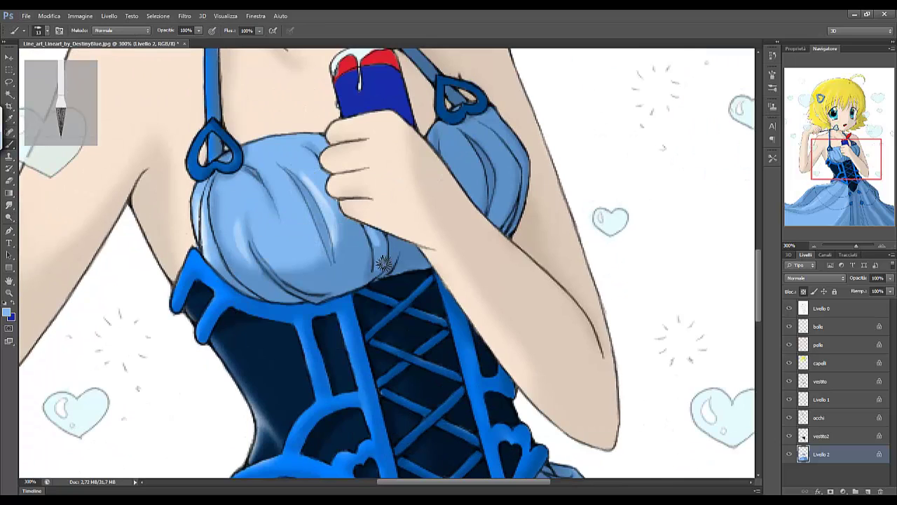
drag(384, 264, 429, 431)
key(r)
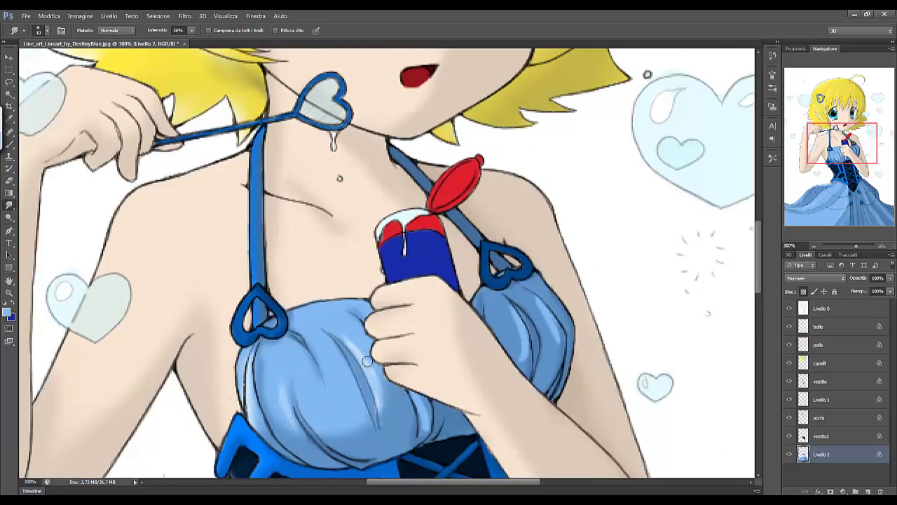
drag(362, 343, 296, 263)
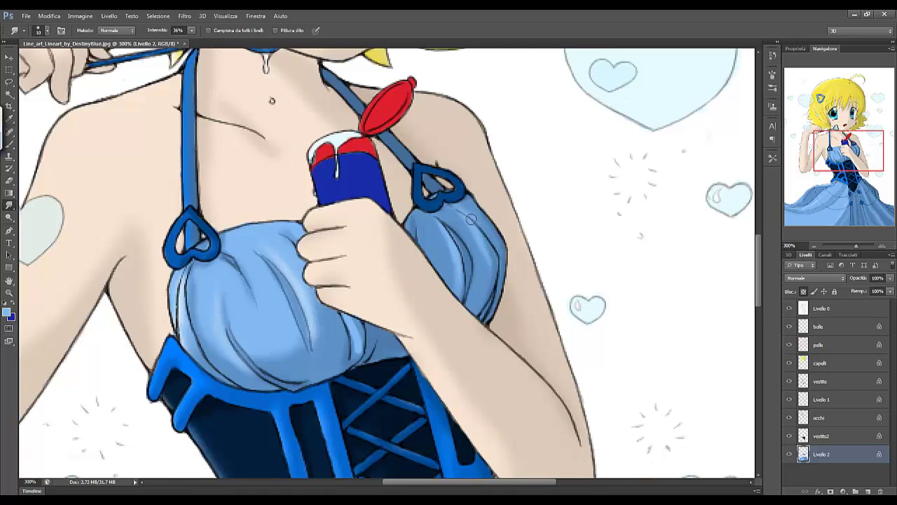
mouse_move(270, 252)
mouse_down()
mouse_move(307, 406)
mouse_move(294, 280)
mouse_move(327, 246)
mouse_up()
- Fit the whole image on screen and create new layer Livello 3 for the background
key(ctrl+0)
scroll(399, 272, up, 10)
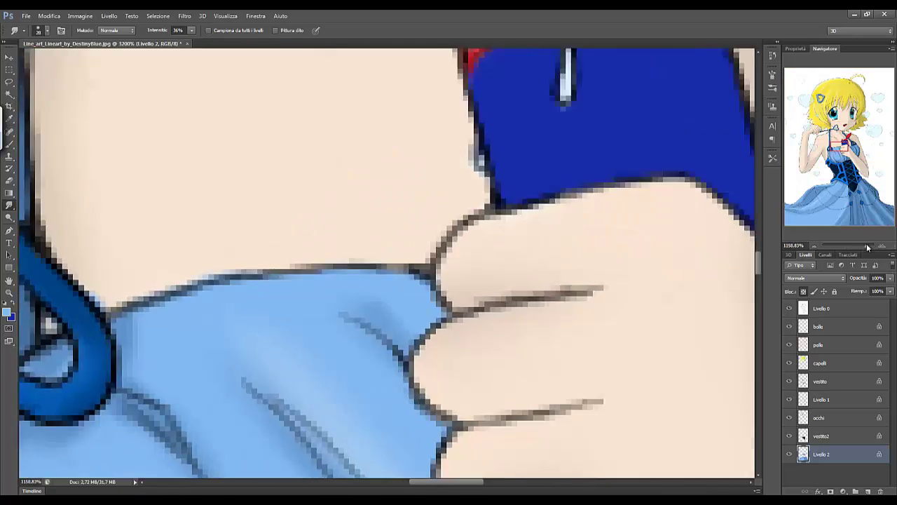
scroll(399, 272, down, 4)
key(b)
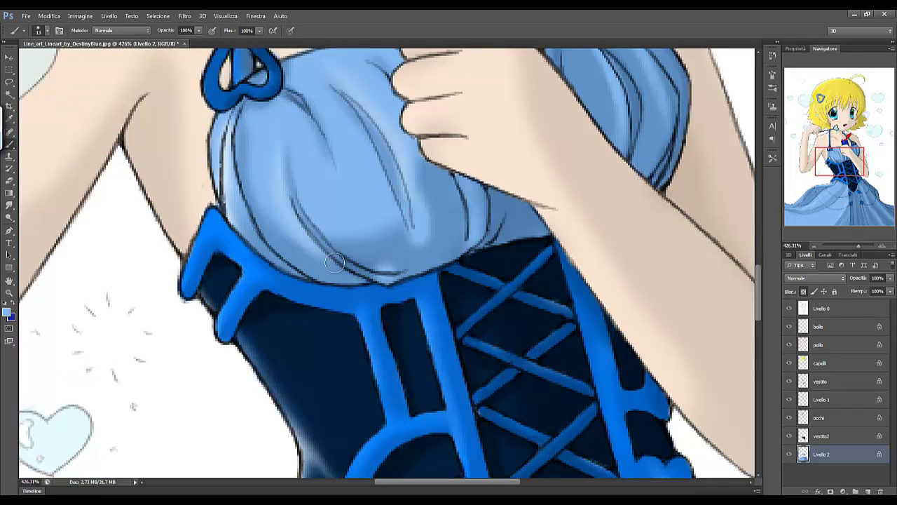
key(r)
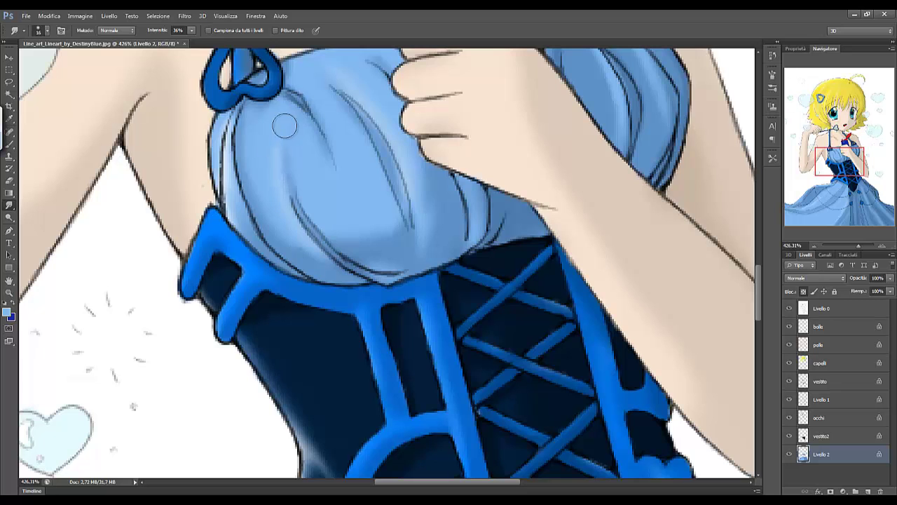
drag(855, 247, 847, 247)
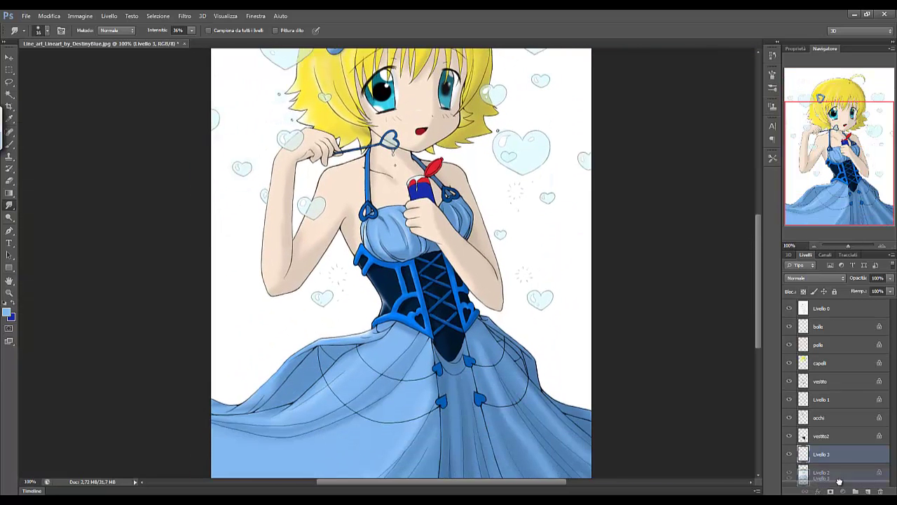
- Add a new layer and set the foreground colour to pink f4b2d7
key(ctrl+alt+shift+n)
click(8, 317)
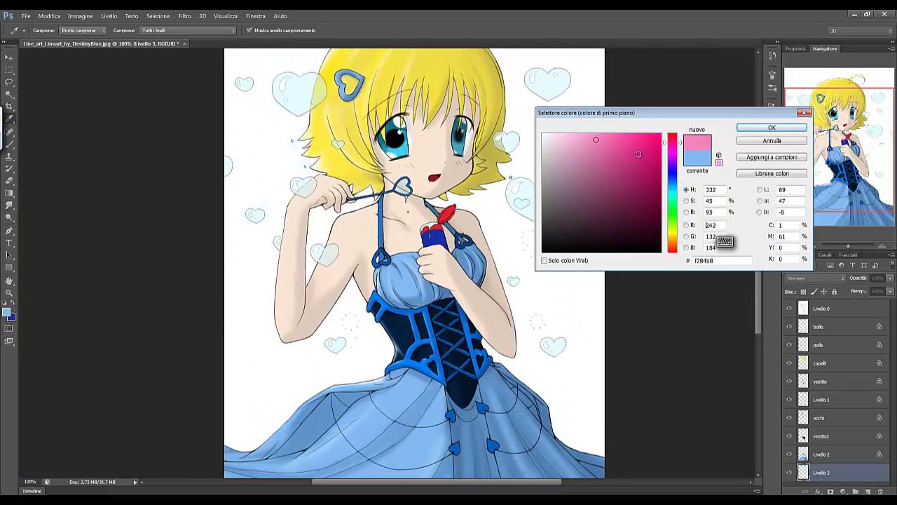
click(771, 127)
- Draw a diagonal pink-to-white gradient across the canvas and set fill opacity to 48%
key(g)
click(48, 30)
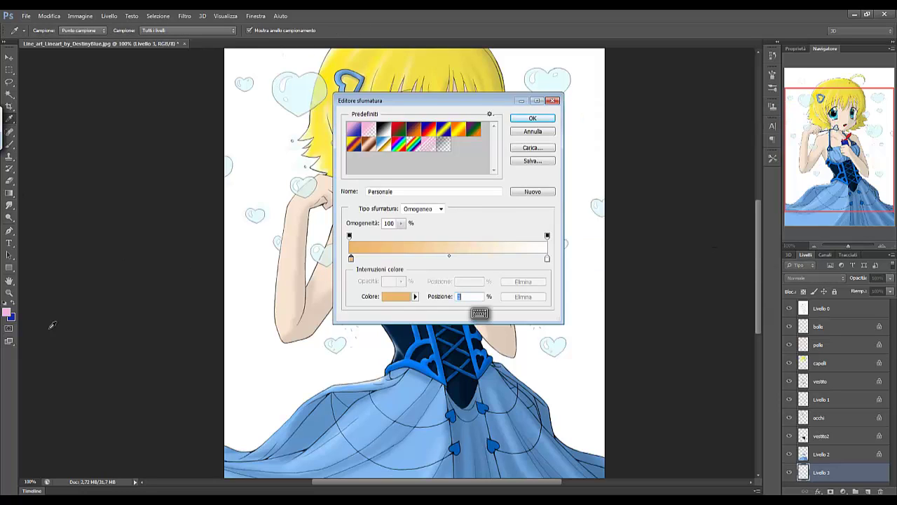
click(531, 119)
drag(308, 392, 533, 140)
drag(421, 420, 435, 140)
drag(308, 393, 428, 288)
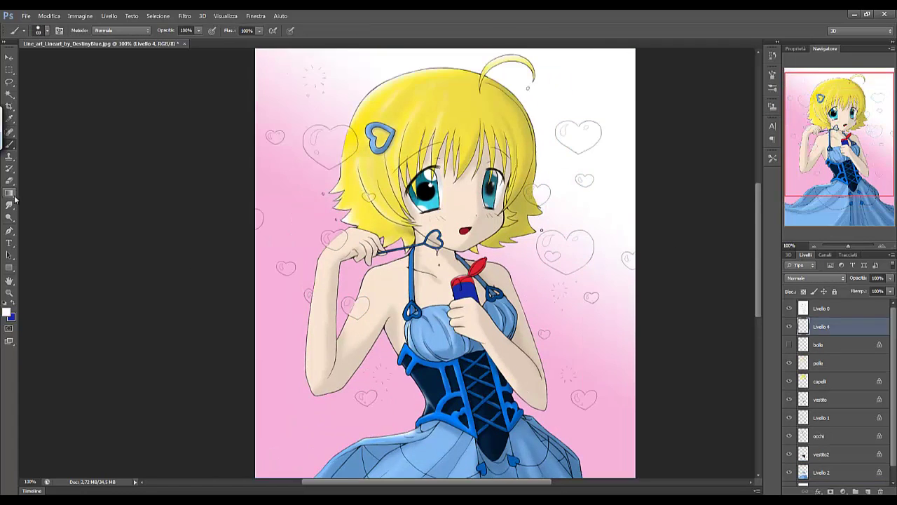
drag(179, 43, 179, 43)
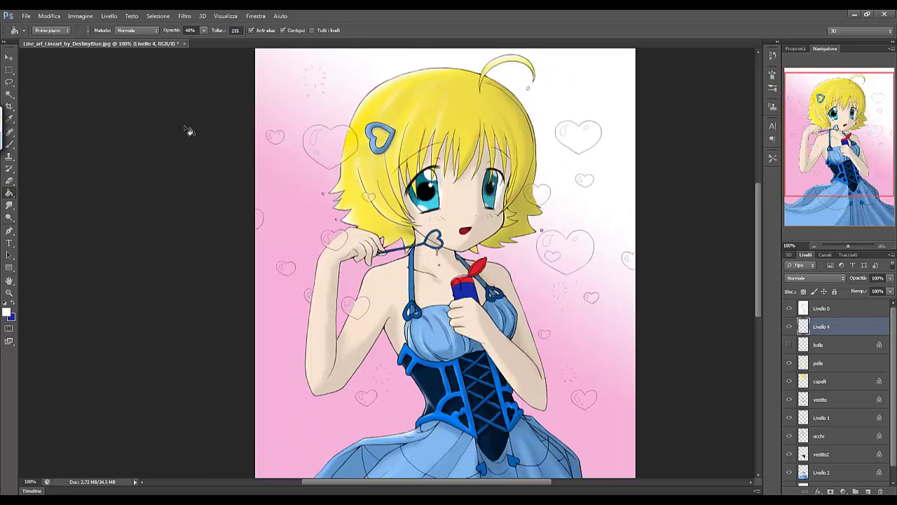
- Magic-wand select the insides of several heart bubbles on the Livello 0 line layer
click(9, 94)
click(352, 150)
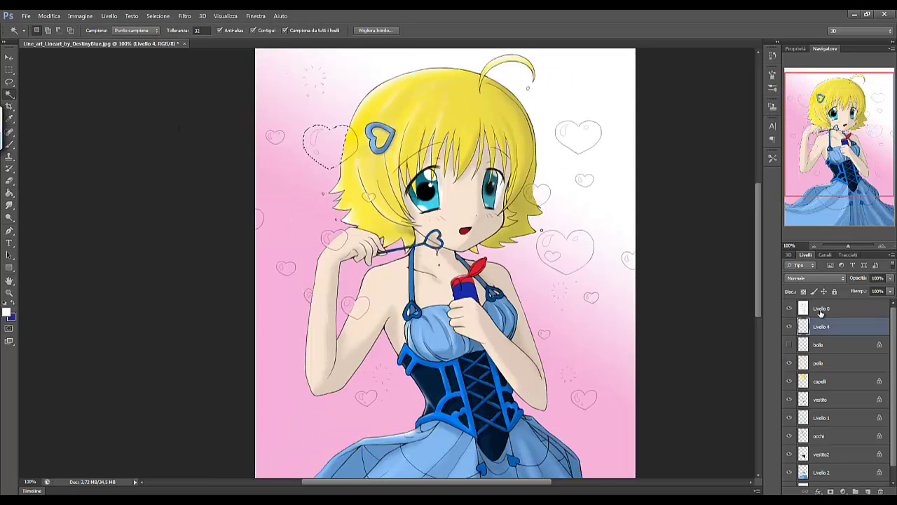
click(820, 313)
click(335, 155)
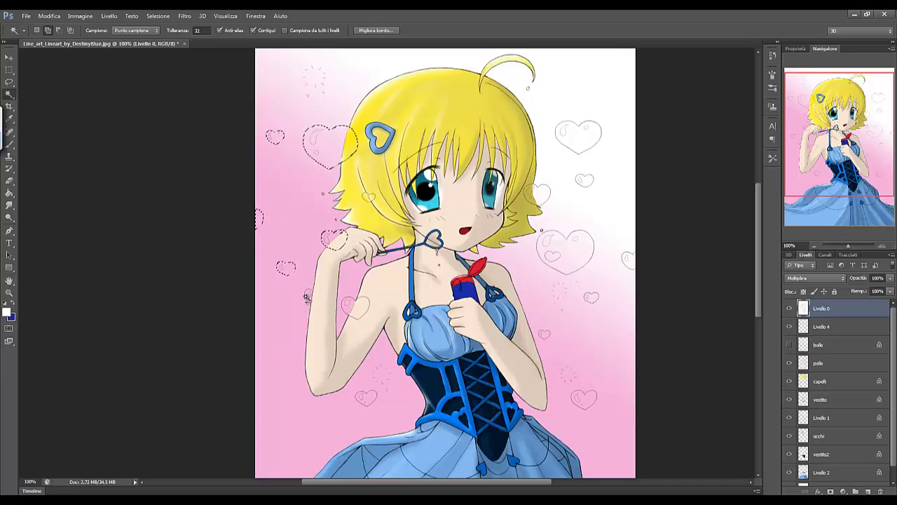
click(355, 305)
click(577, 251)
click(590, 297)
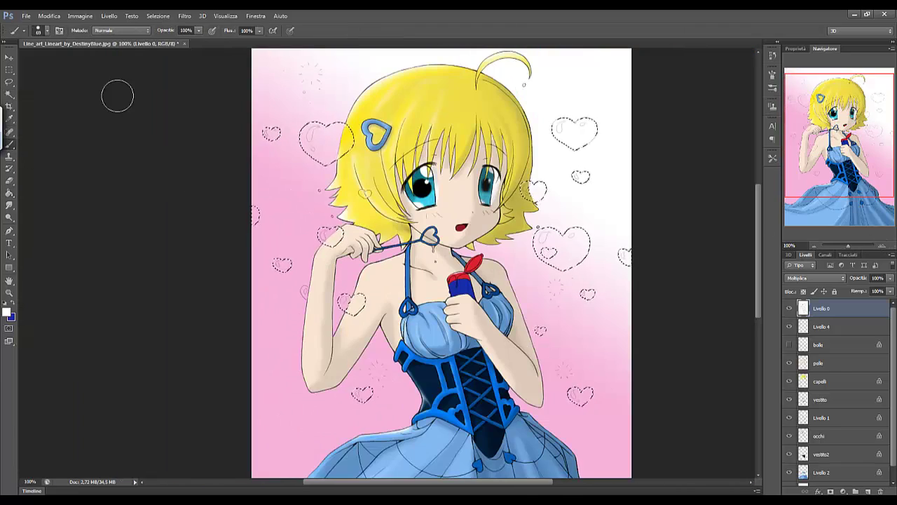
- Fill the selected hearts with an off-white foreground colour (240) on Livello 4
click(10, 117)
click(6, 313)
text(240)
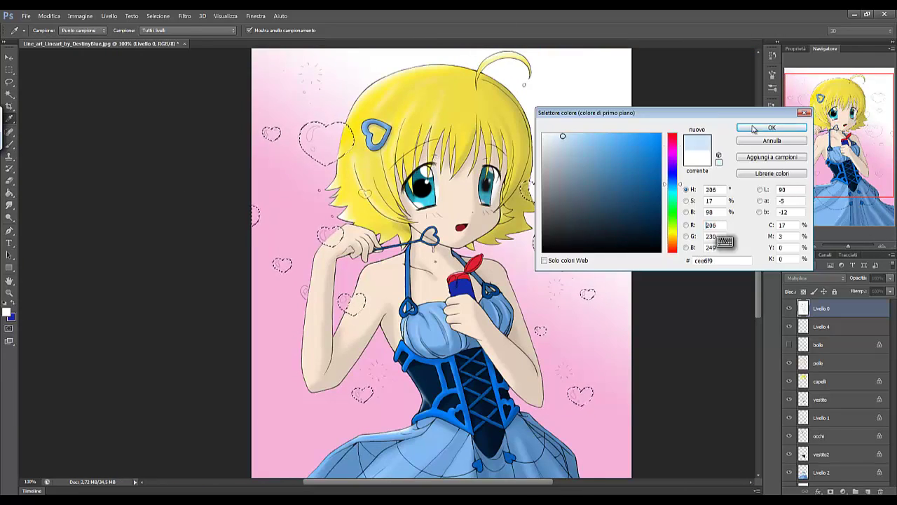
key(Return)
key(b)
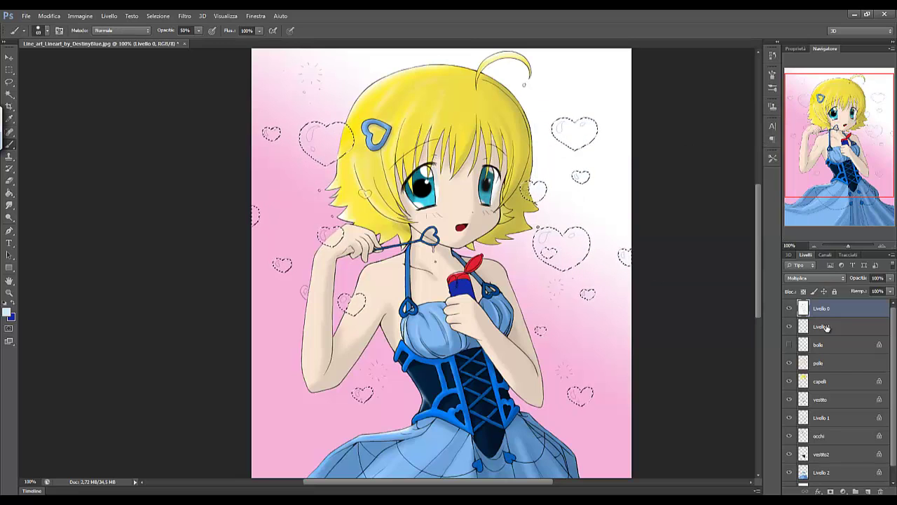
click(834, 327)
key(alt+BackSpace)
- Deselect, zoom in, and paint a white highlight glint on the first heart bubble
key(ctrl+d)
key(ctrl+plus)
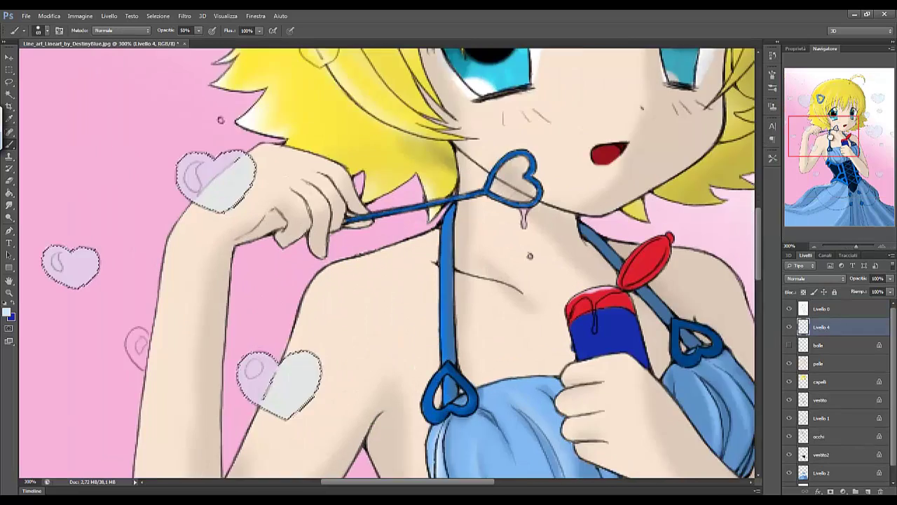
key(ctrl+plus)
right_click(183, 191)
key(Escape)
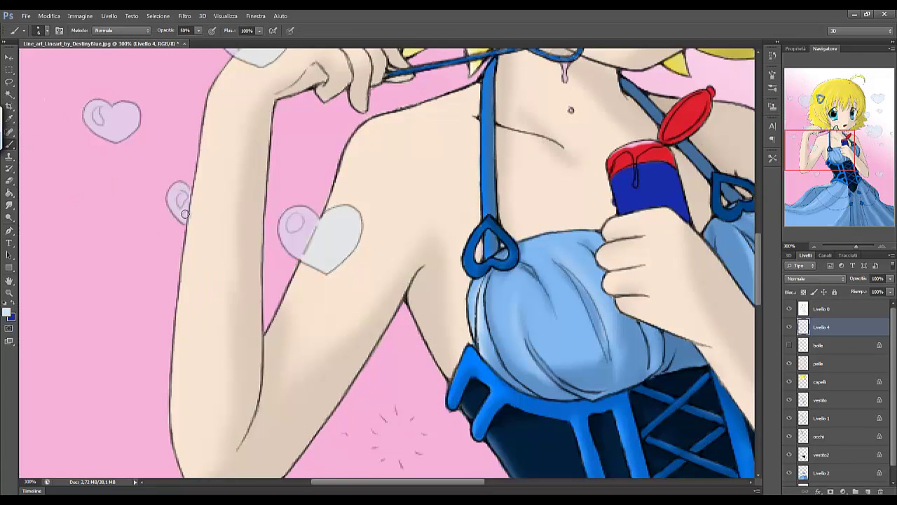
key(e)
key(b)
click(6, 312)
click(759, 126)
mouse_move(95, 101)
mouse_down()
mouse_move(118, 235)
mouse_move(208, 350)
mouse_up()
- Pan across the hearts and set the highlight brush size to 2 px
scroll(207, 351, up, 5)
scroll(172, 217, left, 2)
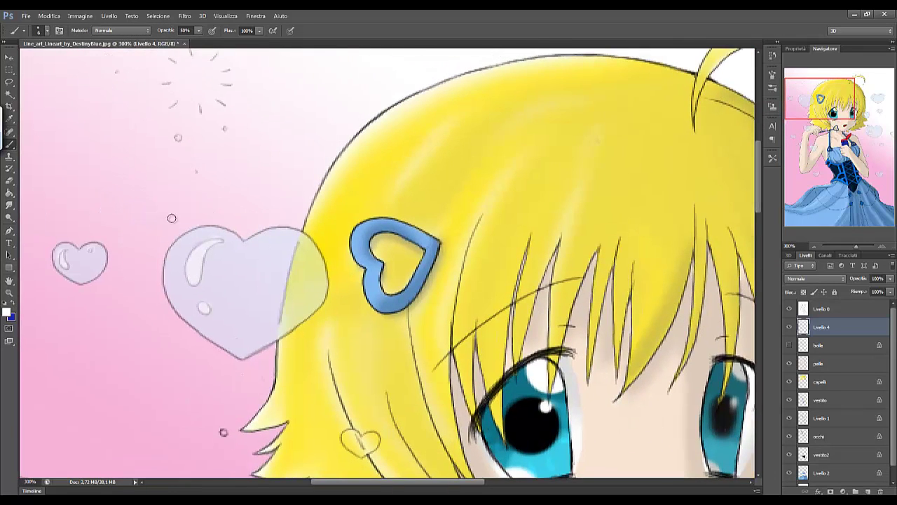
scroll(568, 292, right, 5)
scroll(401, 288, down, 2)
scroll(402, 287, right, 1)
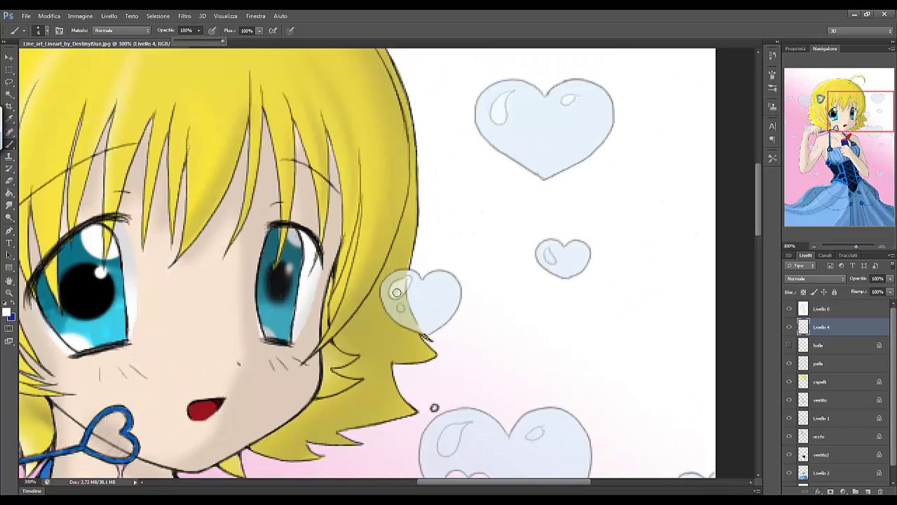
scroll(397, 291, down, 3)
scroll(397, 291, right, 1)
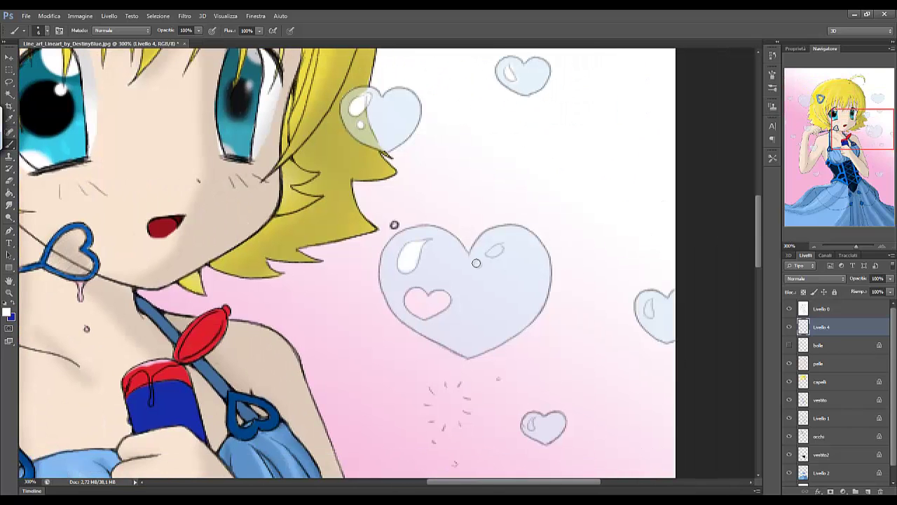
right_click(441, 412)
text(2)
key(Return)
- Pan over the remaining heart bubbles, then zoom out to the whole drawing
scroll(376, 424, down, 3)
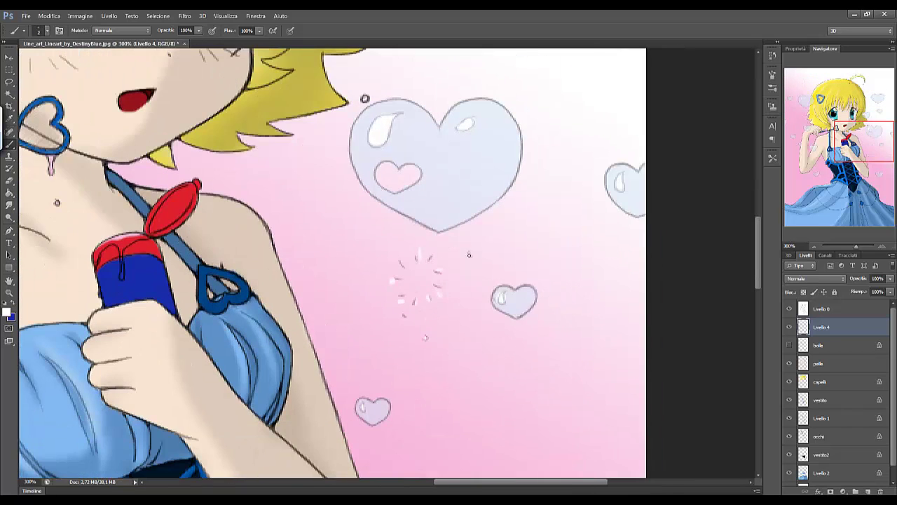
scroll(469, 254, down, 10)
scroll(530, 96, down, 5)
scroll(529, 96, left, 5)
scroll(339, 295, up, 8)
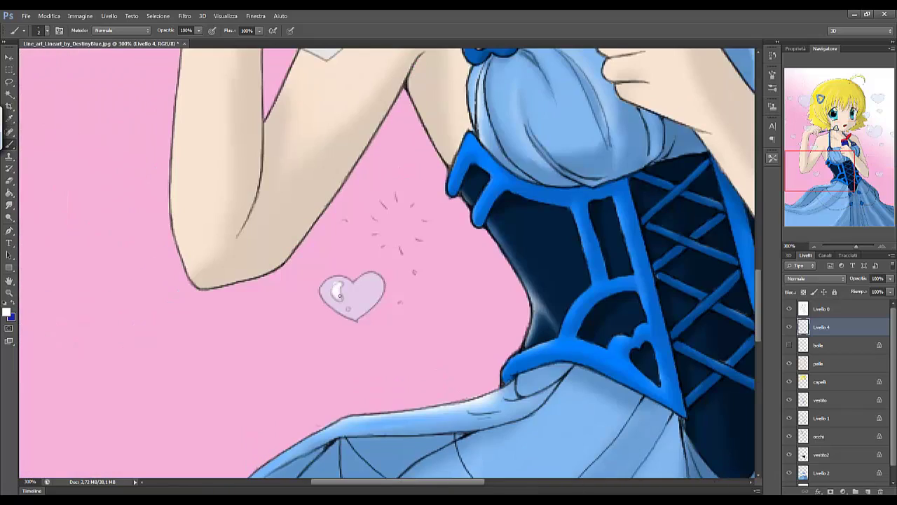
scroll(389, 245, up, 3)
key(ctrl+minus)
key(ctrl+minus)
key(ctrl+minus)
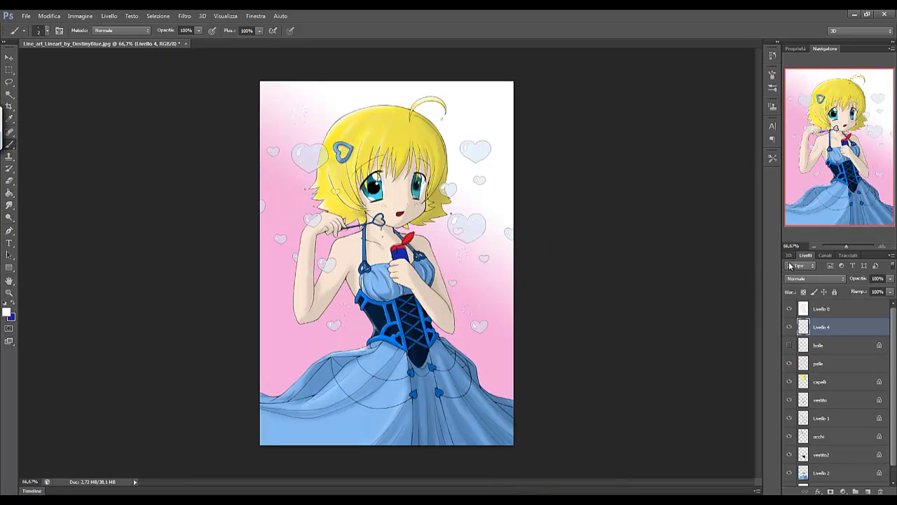
- Paint the bubble wand's heart pale at 53% brush opacity and erase the excess
key(ctrl+plus)
key(ctrl+plus)
key(ctrl+plus)
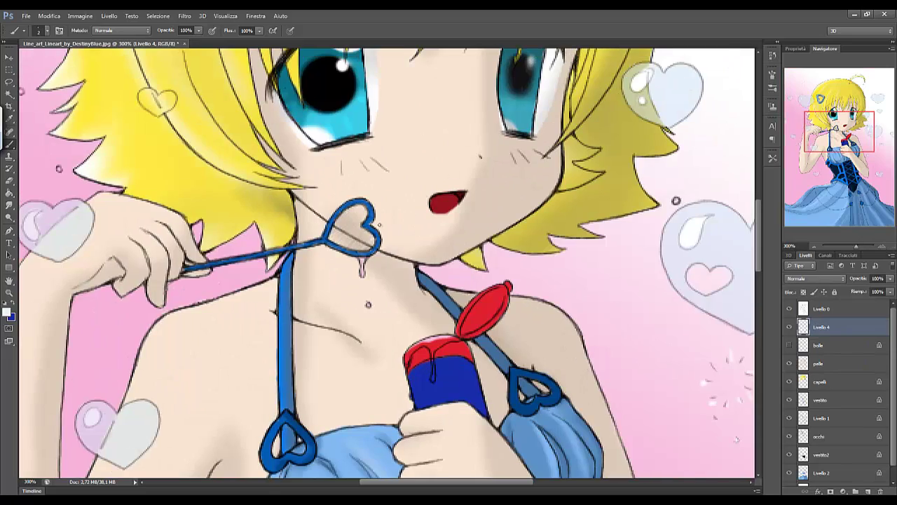
key(bracketleft)
key(bracketleft)
key(bracketleft)
key(5)
key(3)
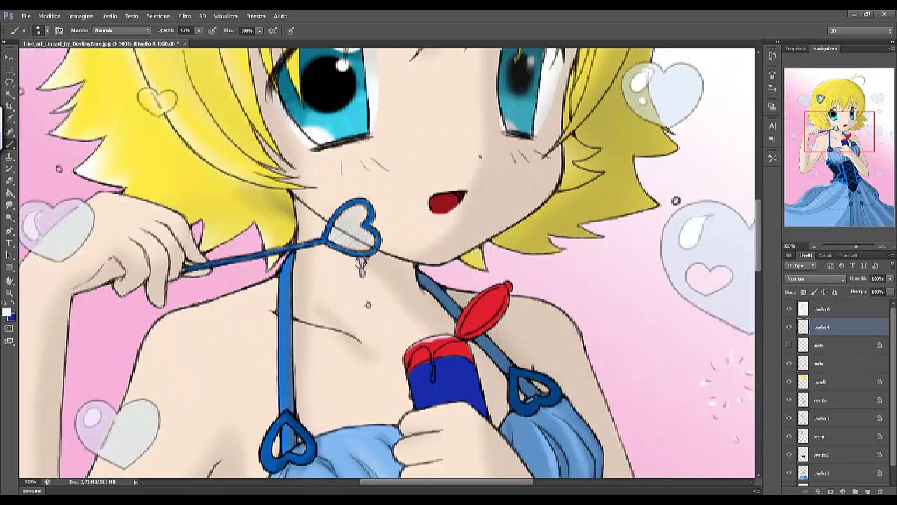
right_click(400, 294)
right_click(446, 342)
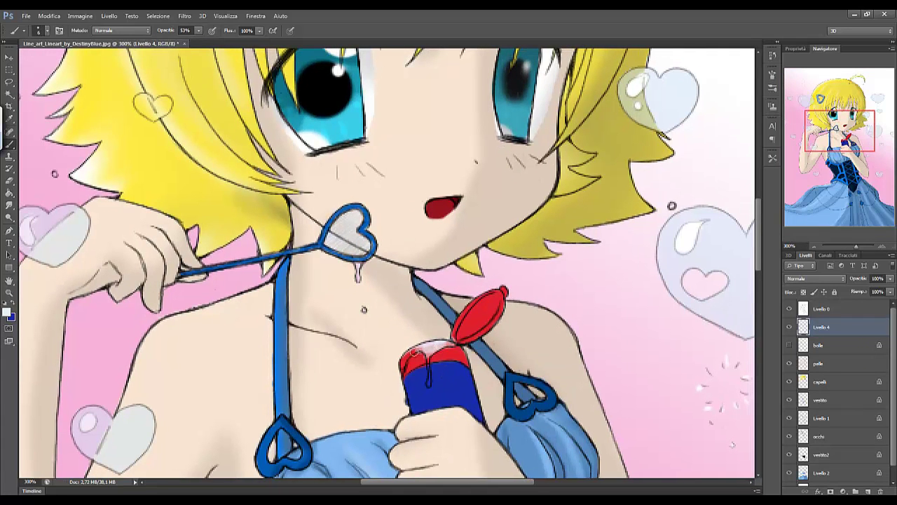
key(e)
scroll(420, 400, up, 2)
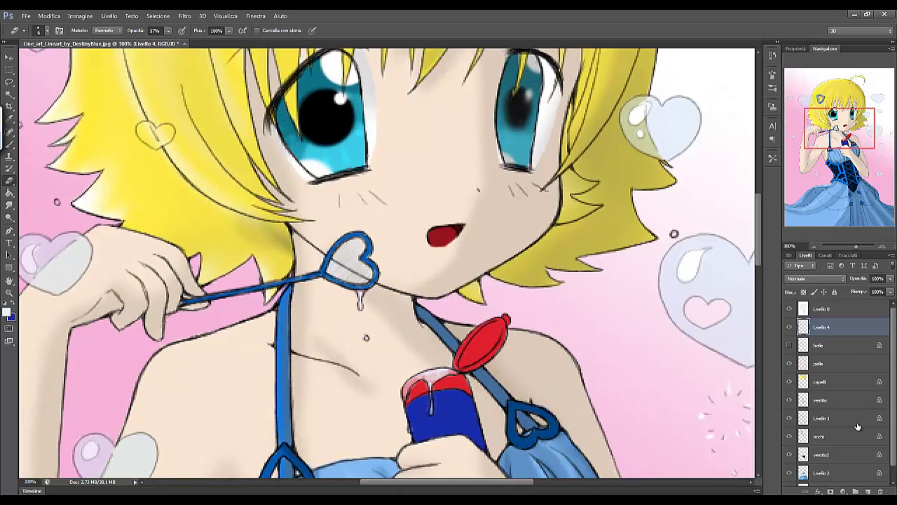
- On the occhi layer, paint red on the bottle top and smudge it softly
click(841, 436)
scroll(421, 322, down, 3)
key(b)
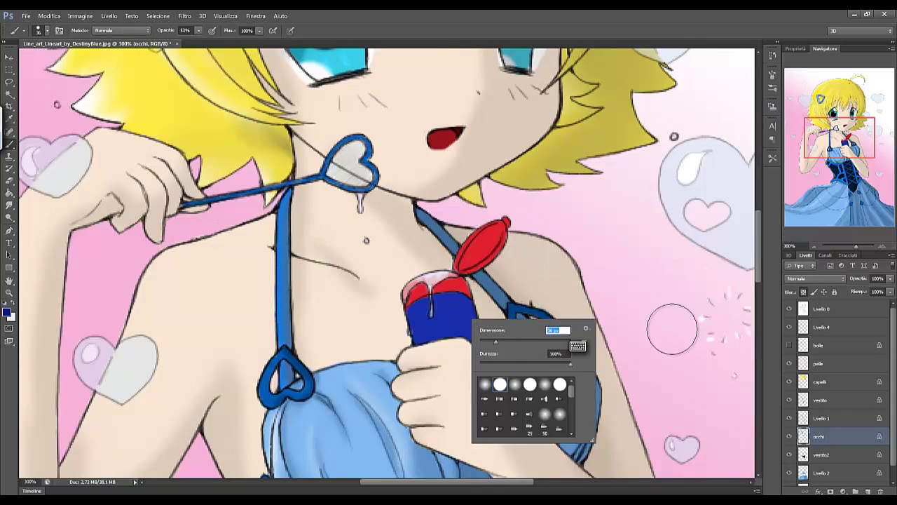
right_click(463, 312)
click(6, 313)
click(787, 126)
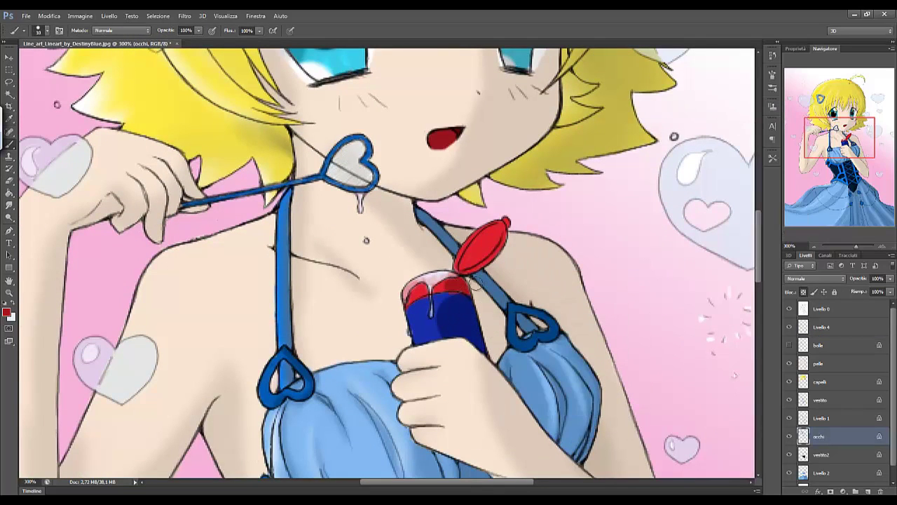
key(r)
scroll(453, 347, down, 1)
scroll(454, 346, down, 1)
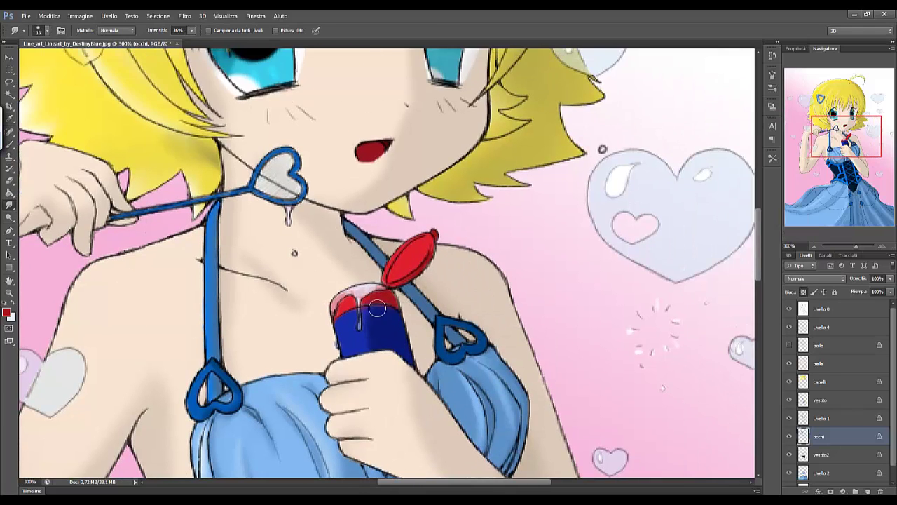
scroll(756, 260, down, 5)
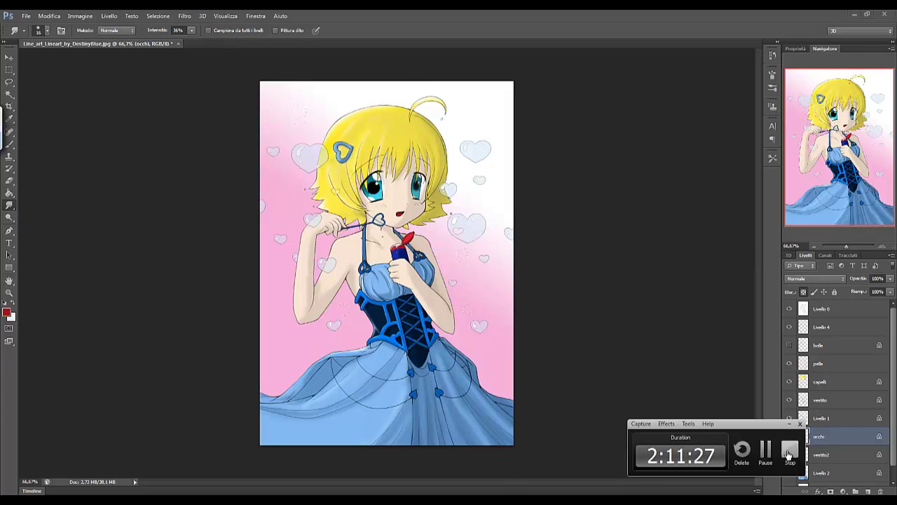